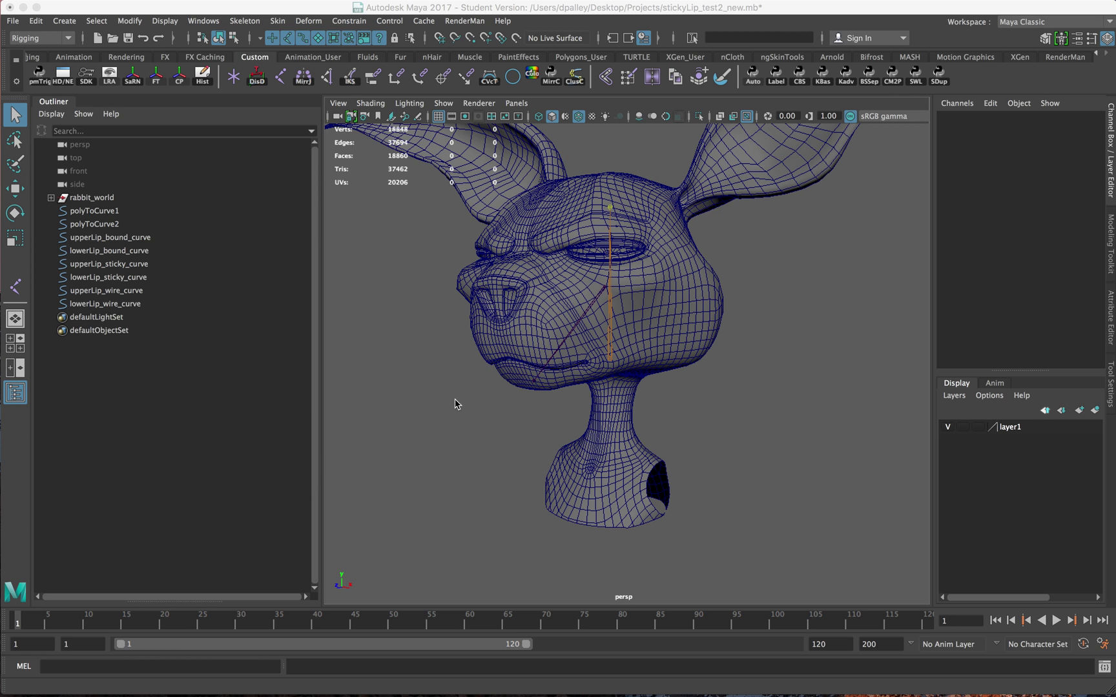
Rotate the rabbit's jaw joint by about -21.4 degrees in Z to open the mouth.
{"action": "right_click_drag", "start_coordinate": [518, 420], "coordinate": [649, 428], "text": "alt"}
{"action": "left_click_drag", "start_coordinate": [543, 321], "coordinate": [531, 316], "text": "alt"}
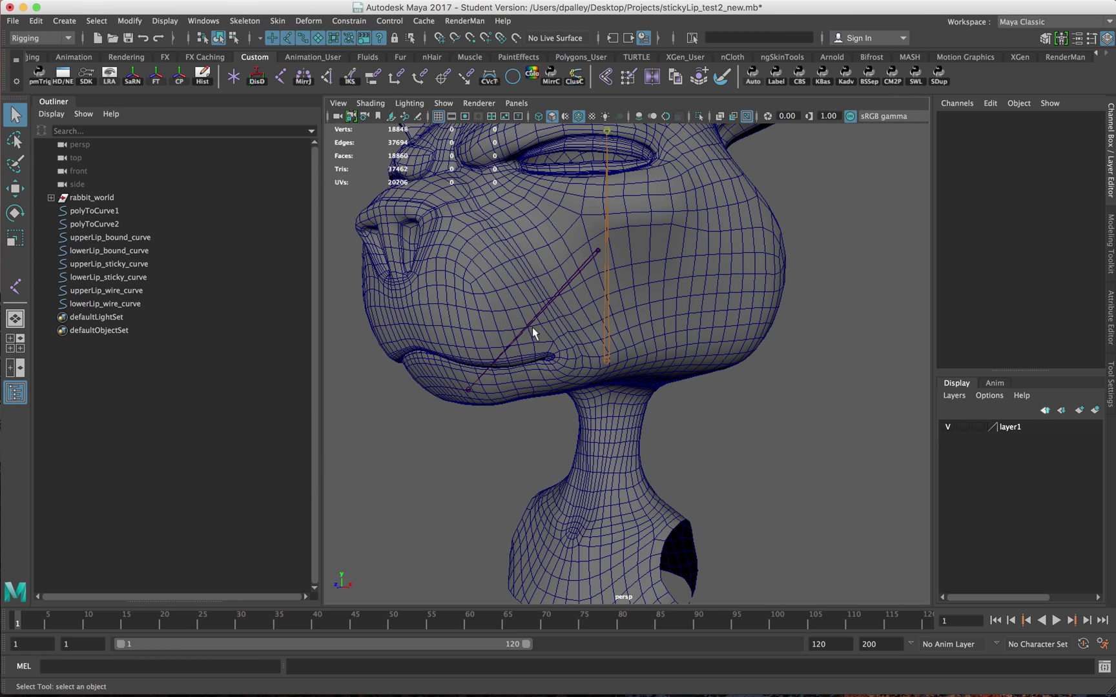
{"action": "left_click_drag", "start_coordinate": [530, 382], "coordinate": [569, 365], "text": "alt"}
{"action": "left_click", "coordinate": [572, 315]}
{"action": "key", "text": "e"}
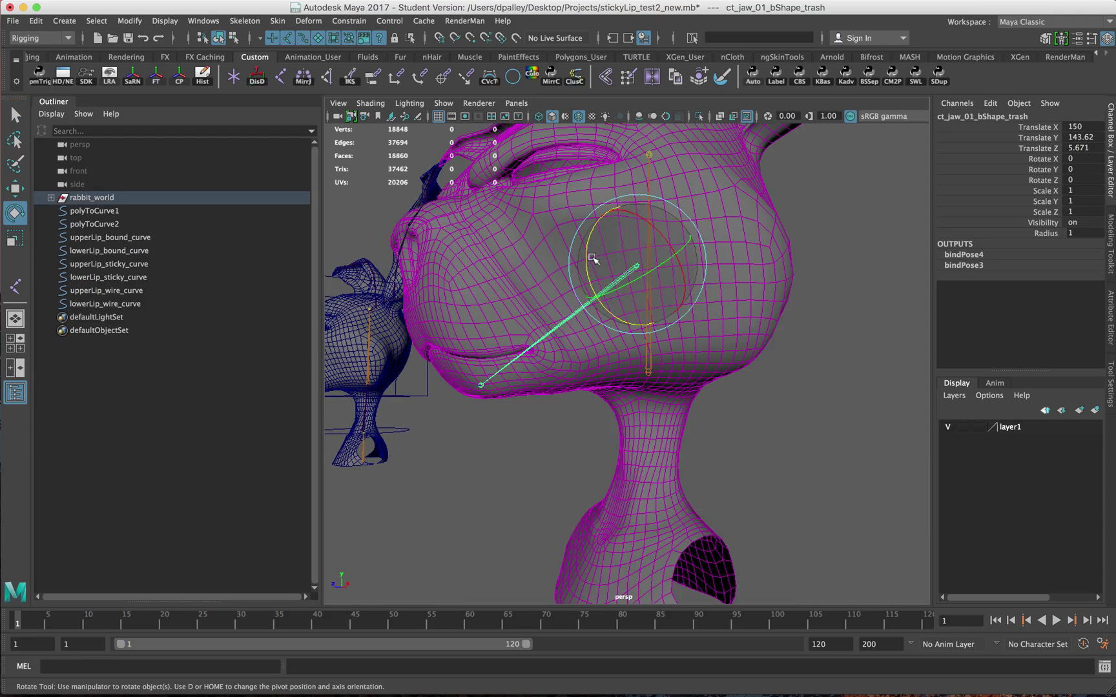
{"action": "left_click_drag", "start_coordinate": [586, 261], "coordinate": [595, 288]}
Test the Lf Sticky Lips and Rt Sticky Lips attributes of head_icon together with the mouth open.
{"action": "middle_click_drag", "start_coordinate": [474, 378], "coordinate": [549, 384], "text": "alt"}
{"action": "left_click_drag", "start_coordinate": [457, 387], "coordinate": [450, 412]}
{"action": "left_click_drag", "start_coordinate": [457, 412], "coordinate": [536, 403], "text": "alt"}
{"action": "left_click_drag", "start_coordinate": [1027, 245], "coordinate": [1027, 254]}
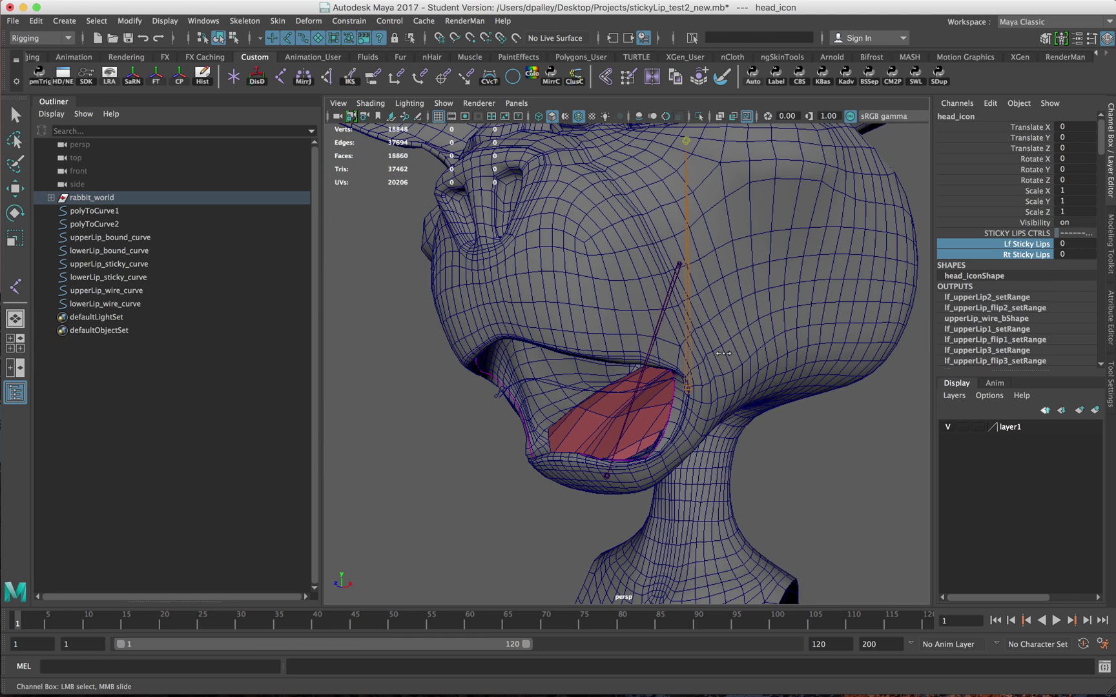
{"action": "middle_click_drag", "start_coordinate": [726, 355], "coordinate": [660, 363]}
{"action": "right_click_drag", "start_coordinate": [649, 362], "coordinate": [586, 361], "text": "alt"}
{"action": "left_click_drag", "start_coordinate": [586, 360], "coordinate": [617, 399], "text": "alt"}
Reset the jaw joint's Rotate Z to 0 to close the mouth.
{"action": "left_click", "coordinate": [638, 416]}
{"action": "key", "text": "e"}
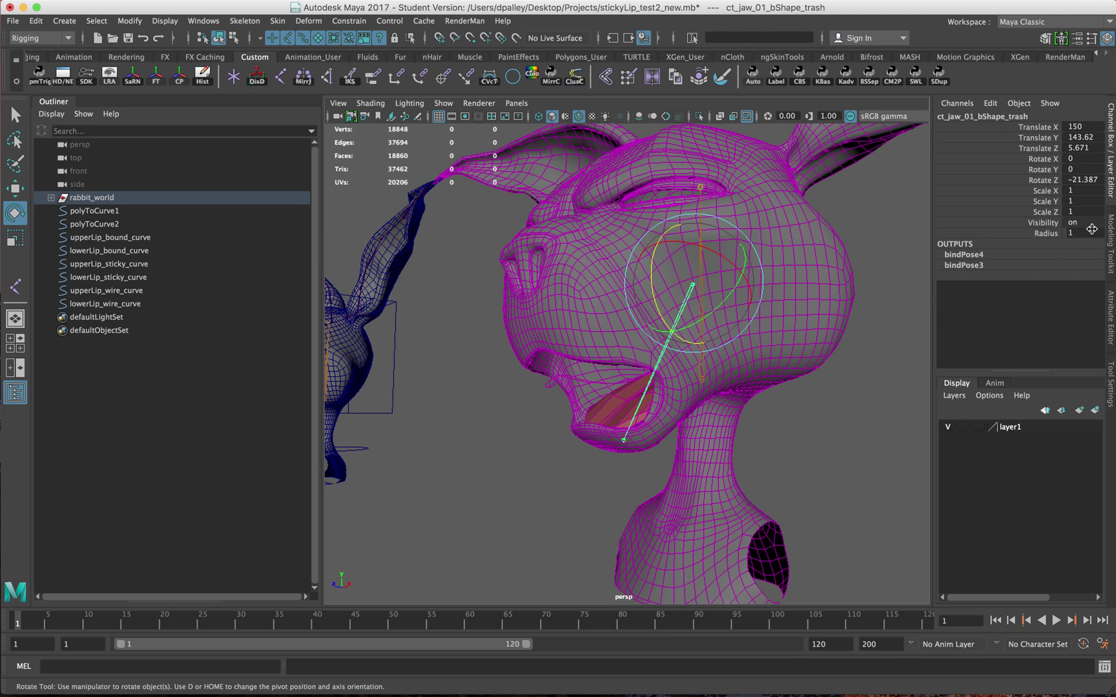
{"action": "left_click", "coordinate": [1083, 180]}
{"action": "type", "text": "0"}
{"action": "key", "text": "Return"}
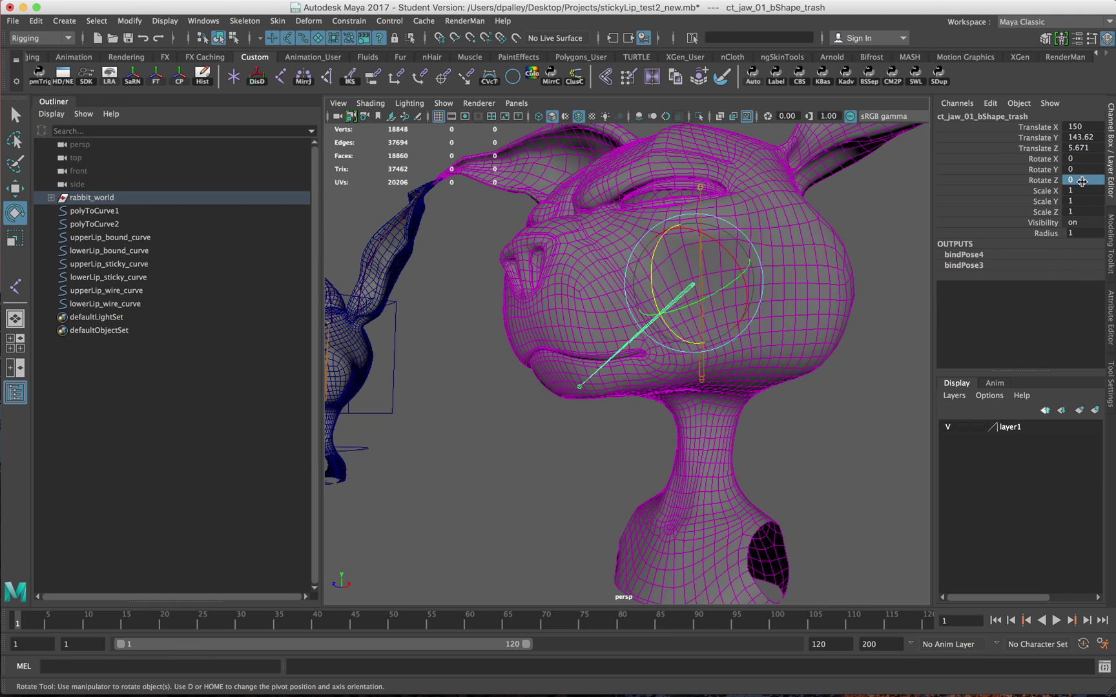
Hide the polygon meshes in the perspective view, leaving the lip curves and joints displayed.
{"action": "scroll", "coordinate": [552, 425], "scroll_direction": "up", "scroll_amount": 5}
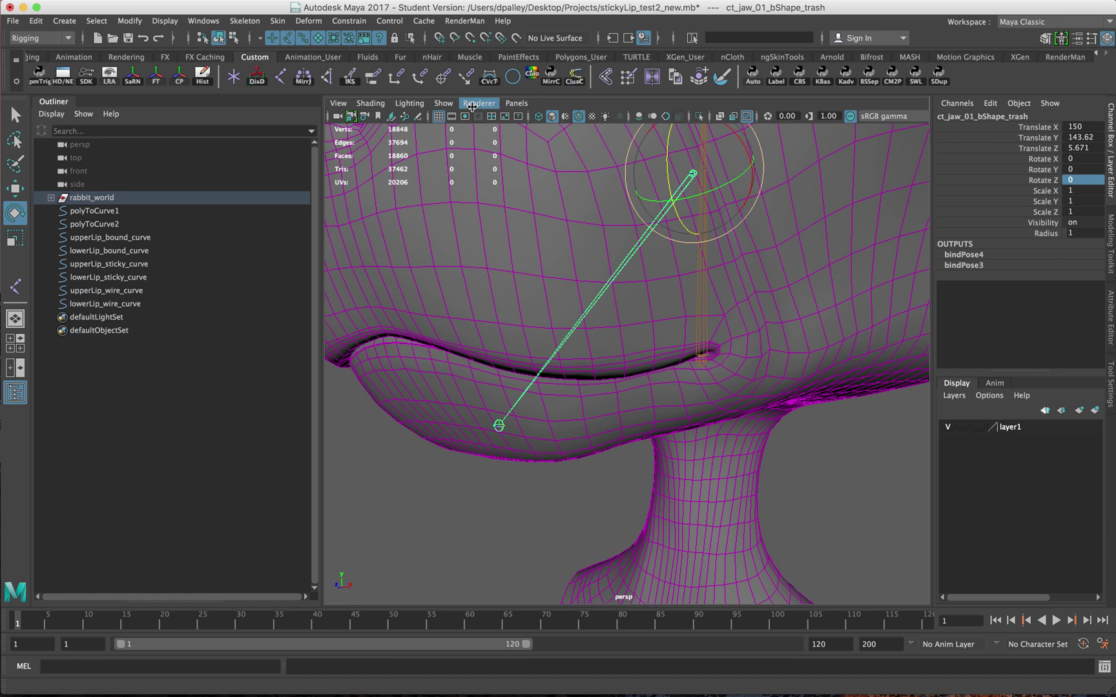
{"action": "left_click", "coordinate": [443, 102]}
{"action": "left_click", "coordinate": [490, 227]}
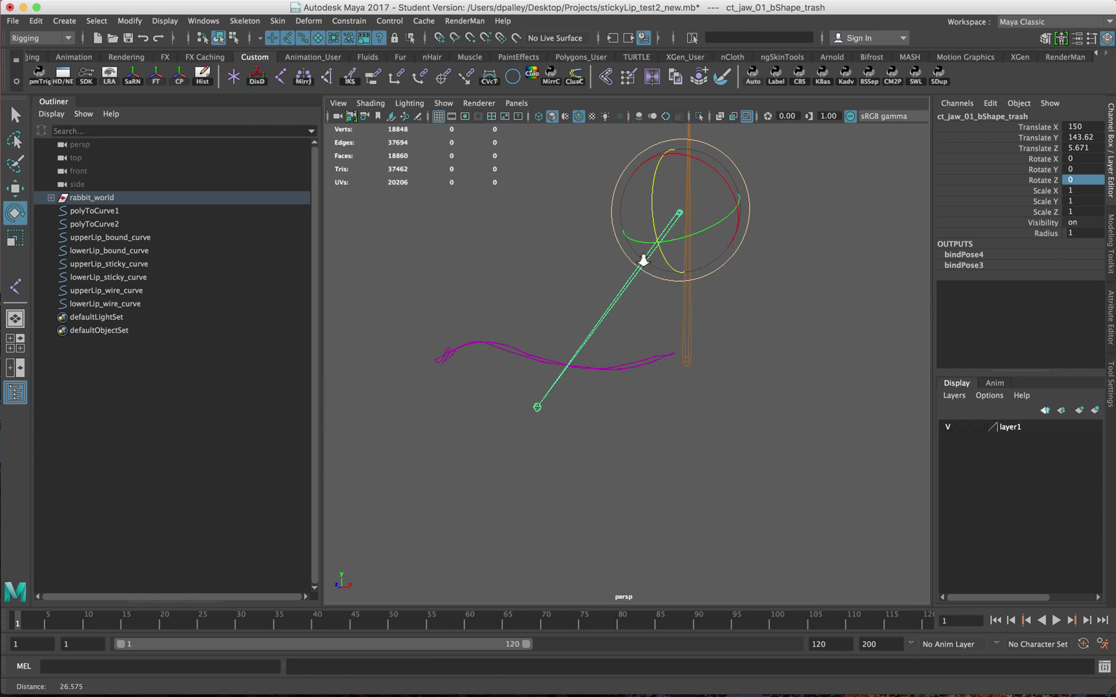
{"action": "left_click_drag", "start_coordinate": [685, 367], "coordinate": [700, 312], "text": "alt"}
{"action": "right_click_drag", "start_coordinate": [700, 311], "coordinate": [756, 315], "text": "alt"}
{"action": "left_click_drag", "start_coordinate": [755, 316], "coordinate": [802, 323], "text": "alt"}
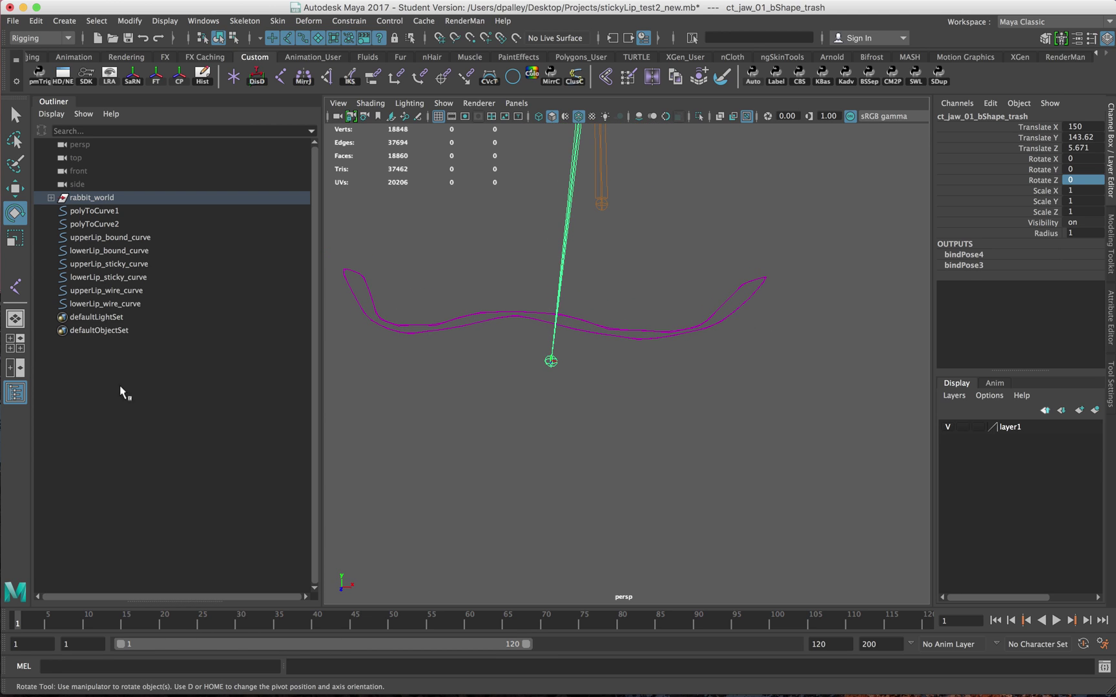
Select upperLip_wire_curve and lowerLip_wire_curve and examine their shapes around the mouth.
{"action": "left_click", "coordinate": [103, 290]}
{"action": "left_click", "coordinate": [107, 304], "text": "shift"}
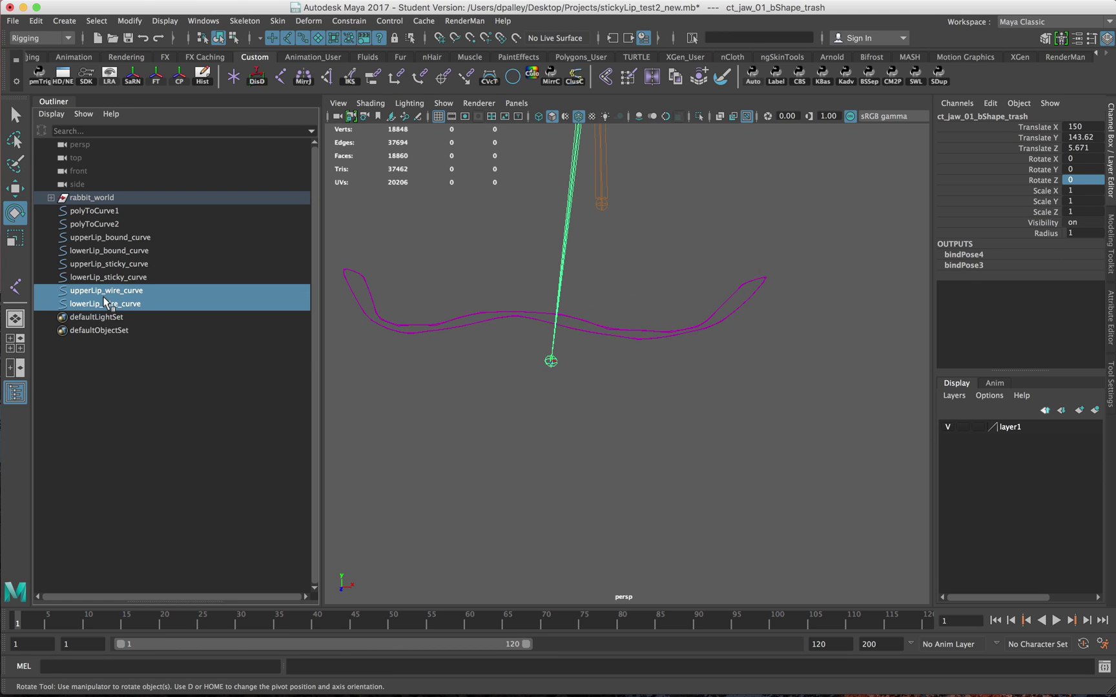
{"action": "left_click_drag", "start_coordinate": [550, 395], "coordinate": [553, 401], "text": "alt"}
{"action": "left_click_drag", "start_coordinate": [607, 356], "coordinate": [563, 332], "text": "alt"}
{"action": "left_click_drag", "start_coordinate": [672, 332], "coordinate": [733, 366], "text": "alt"}
{"action": "left_click_drag", "start_coordinate": [649, 392], "coordinate": [643, 386], "text": "alt"}
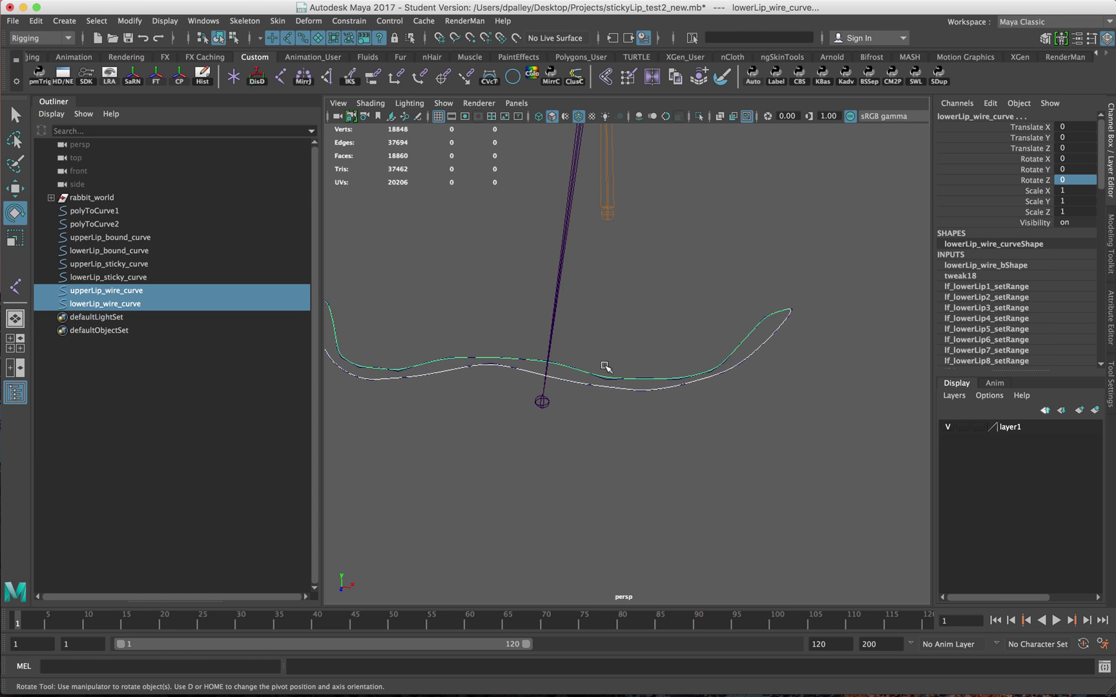
{"action": "left_click_drag", "start_coordinate": [668, 404], "coordinate": [645, 386], "text": "alt"}
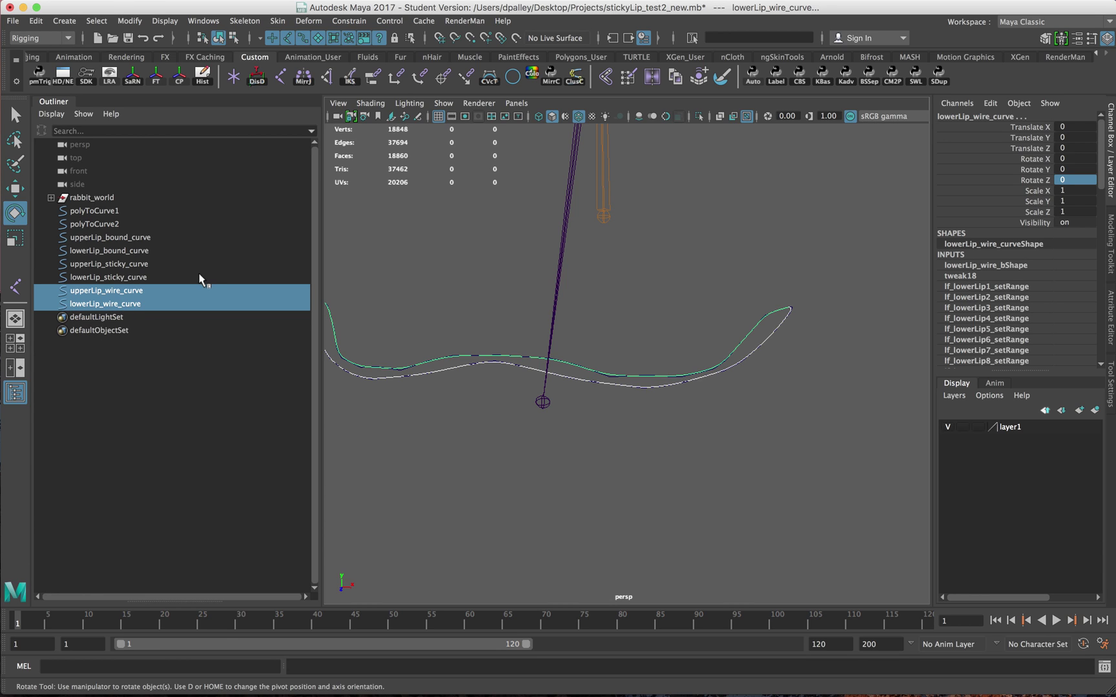
Duplicate upperLip_wire_curve twice.
{"action": "left_click", "coordinate": [160, 299], "text": "ctrl"}
{"action": "left_click", "coordinate": [160, 299], "text": "ctrl"}
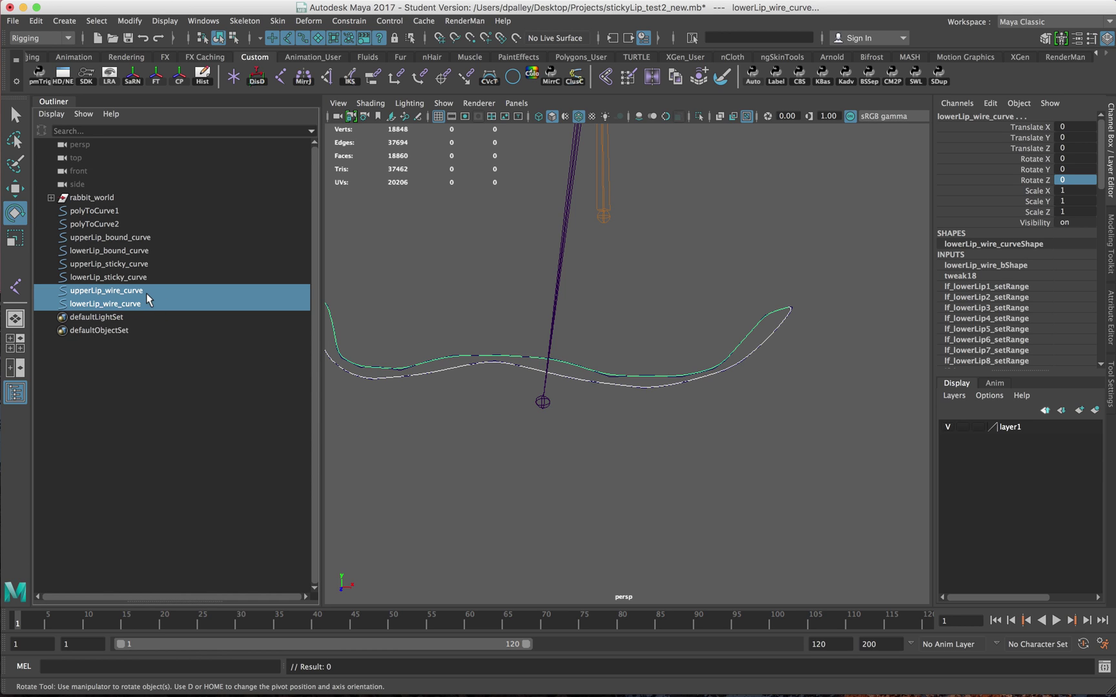
{"action": "left_click", "coordinate": [143, 292]}
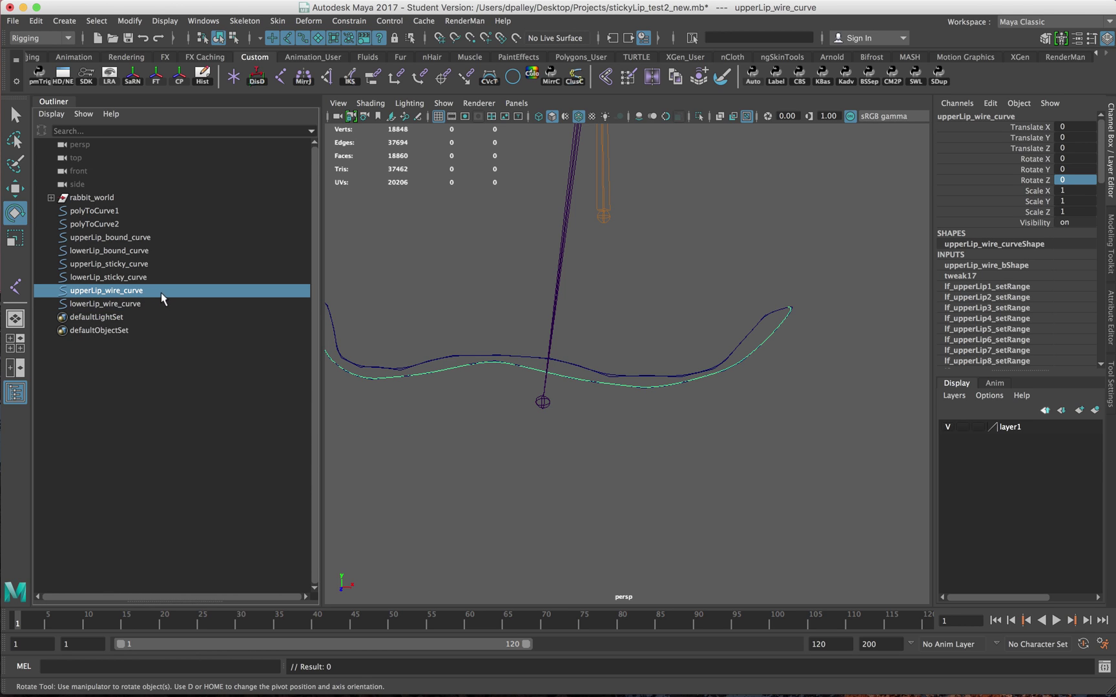
{"action": "key", "text": "ctrl+d"}
{"action": "key", "text": "ctrl+d"}
Set the Translate Z of the first duplicate, upperLip_wire_curve1, to -0.2.
{"action": "left_click", "coordinate": [142, 317]}
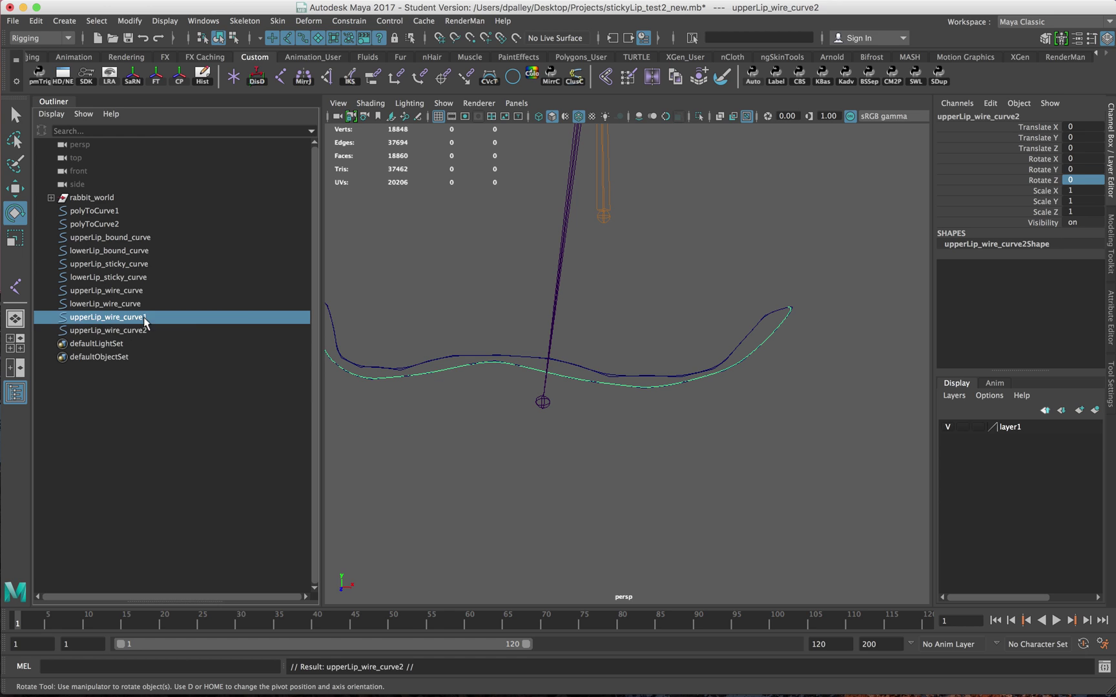
{"action": "left_click", "coordinate": [127, 318]}
{"action": "left_click_drag", "start_coordinate": [511, 317], "coordinate": [496, 328], "text": "alt"}
{"action": "right_click_drag", "start_coordinate": [920, 221], "coordinate": [739, 251], "text": "alt"}
{"action": "middle_click_drag", "start_coordinate": [730, 252], "coordinate": [758, 240], "text": "alt"}
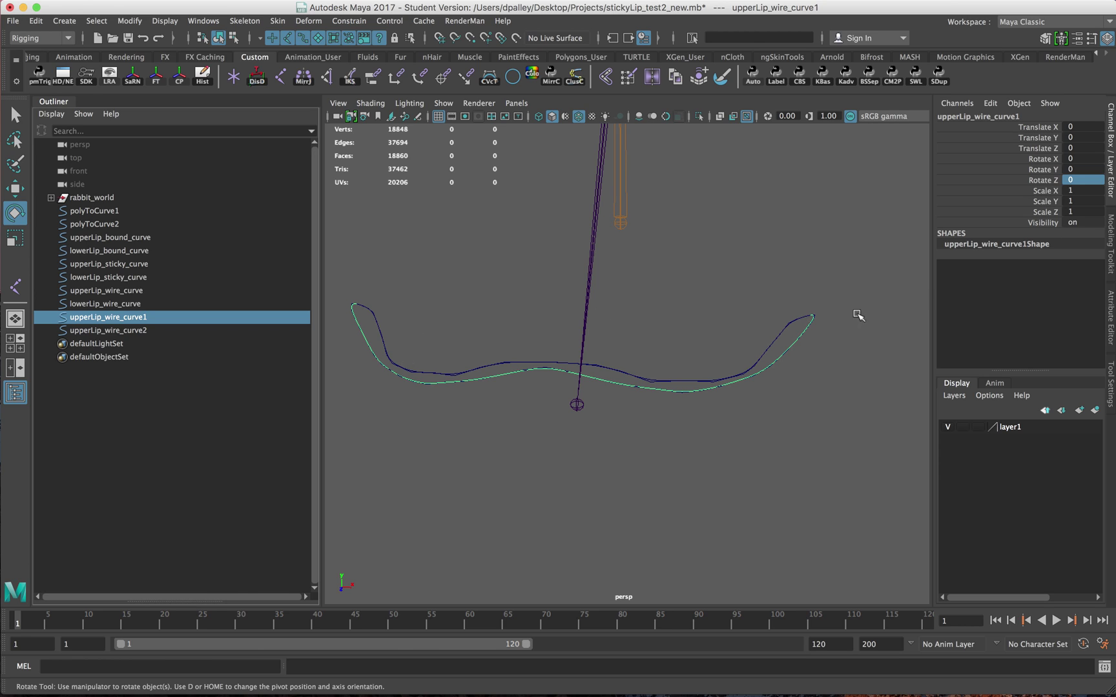
{"action": "left_click_drag", "start_coordinate": [859, 314], "coordinate": [749, 349], "text": "alt"}
{"action": "left_click", "coordinate": [1078, 148]}
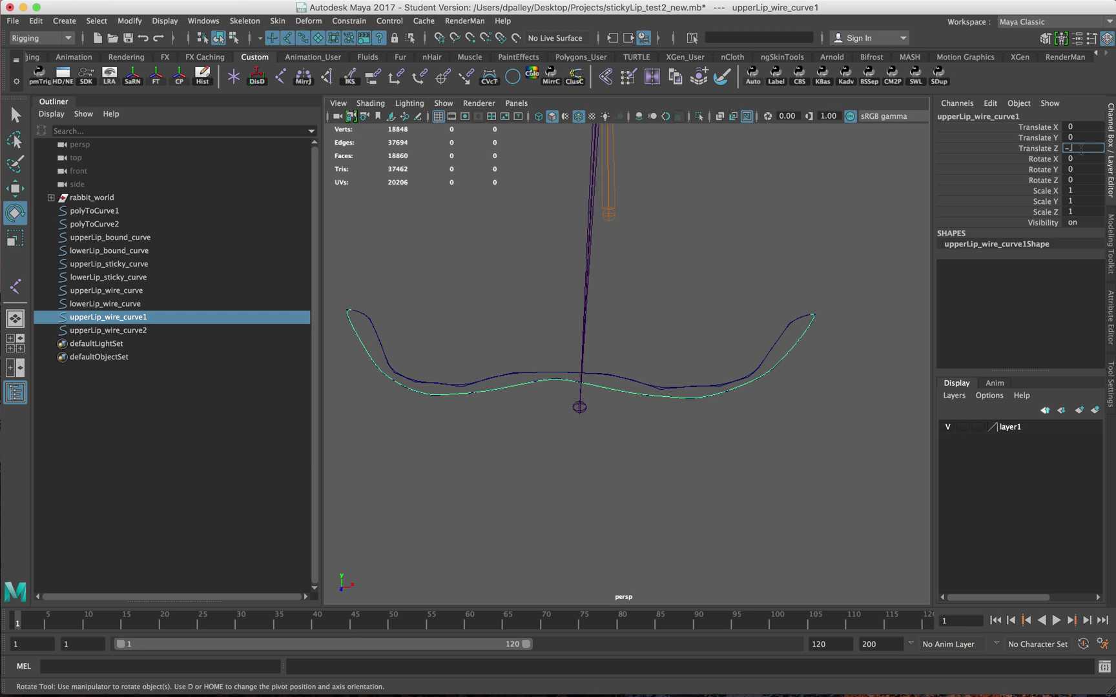
{"action": "key", "text": "Return"}
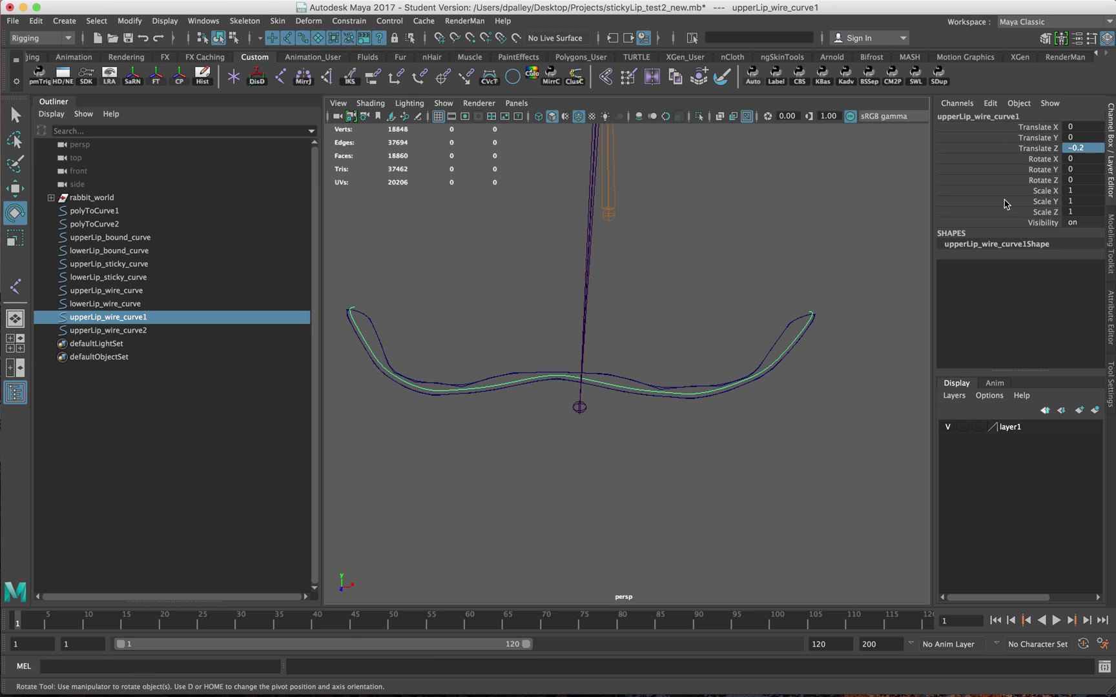
{"action": "left_click_drag", "start_coordinate": [813, 320], "coordinate": [890, 309], "text": "alt"}
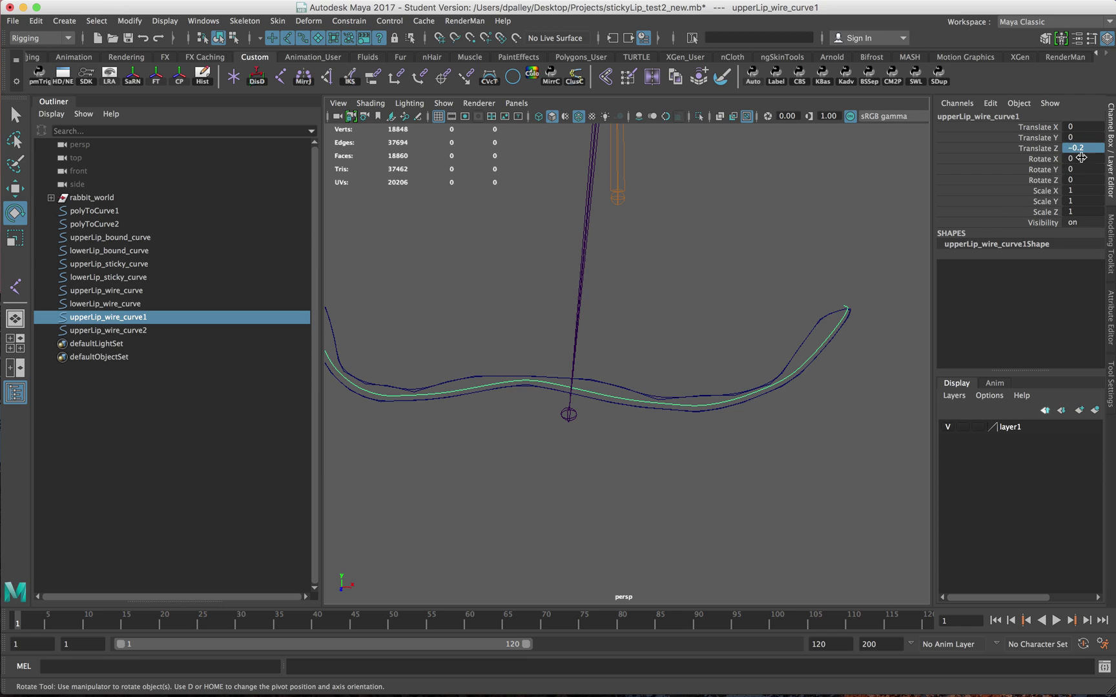
{"action": "left_click", "coordinate": [1102, 192]}
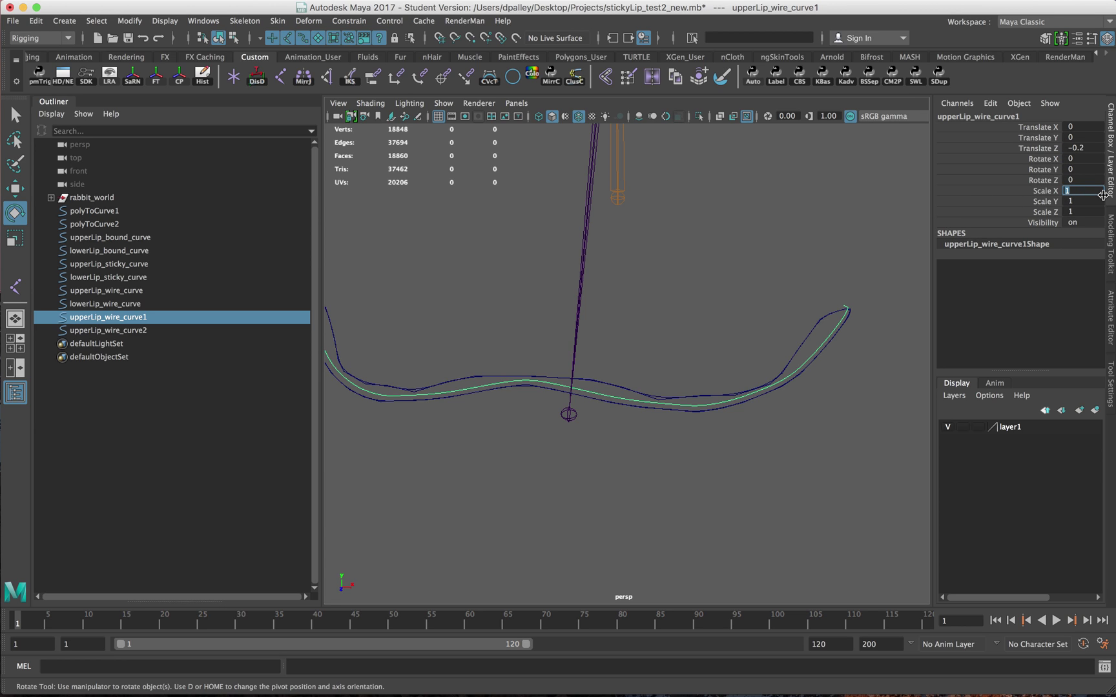
{"action": "key", "text": "Return"}
{"action": "key", "text": "ctrl+z"}
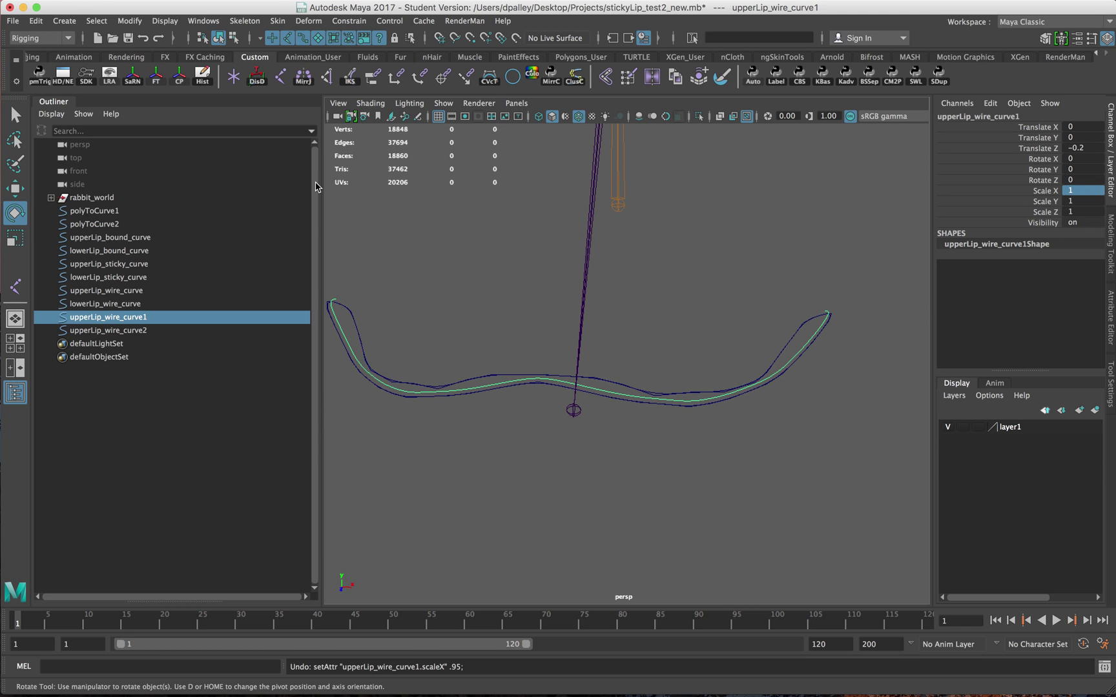
Center the pivot of upperLip_wire_curve1 and set its Scale X to 0.95.
{"action": "left_click", "coordinate": [178, 76]}
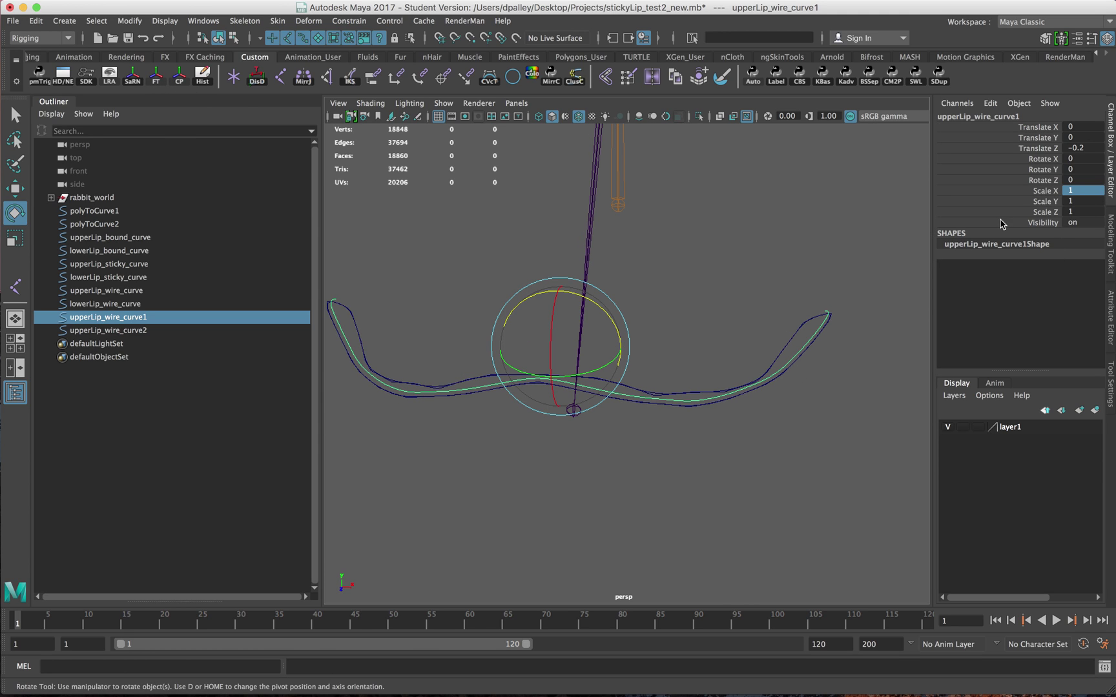
{"action": "double_click", "coordinate": [1090, 189]}
{"action": "type", "text": ".95"}
{"action": "key", "text": "Return"}
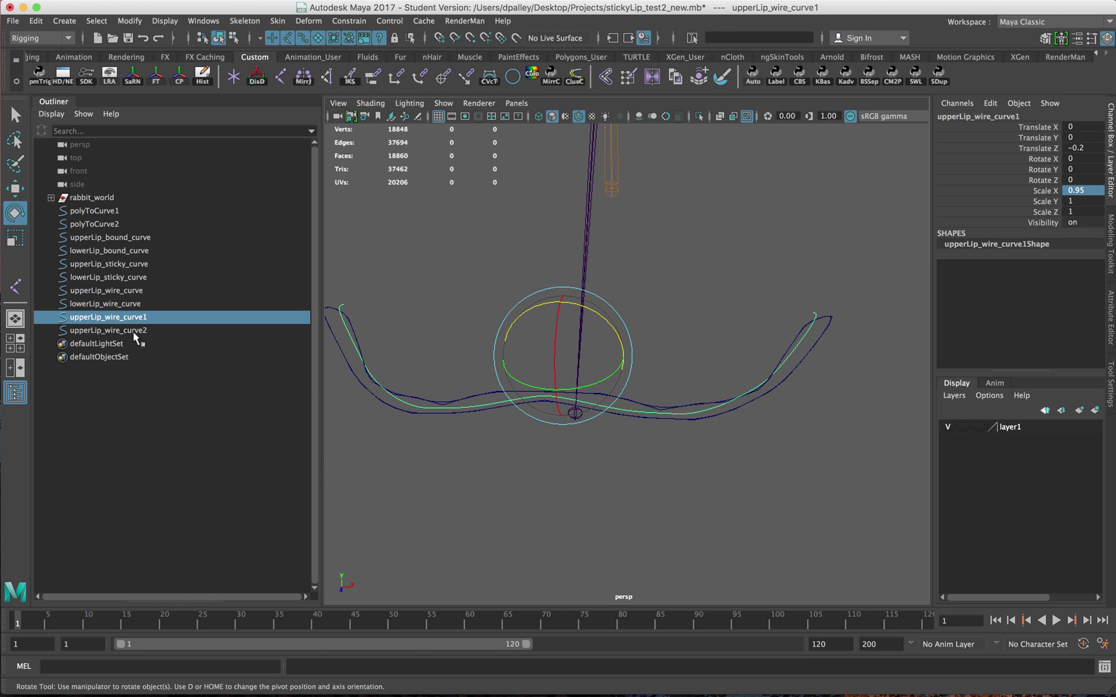
Set the Translate Z of upperLip_wire_curve2 to 0.2.
{"action": "left_click", "coordinate": [180, 331]}
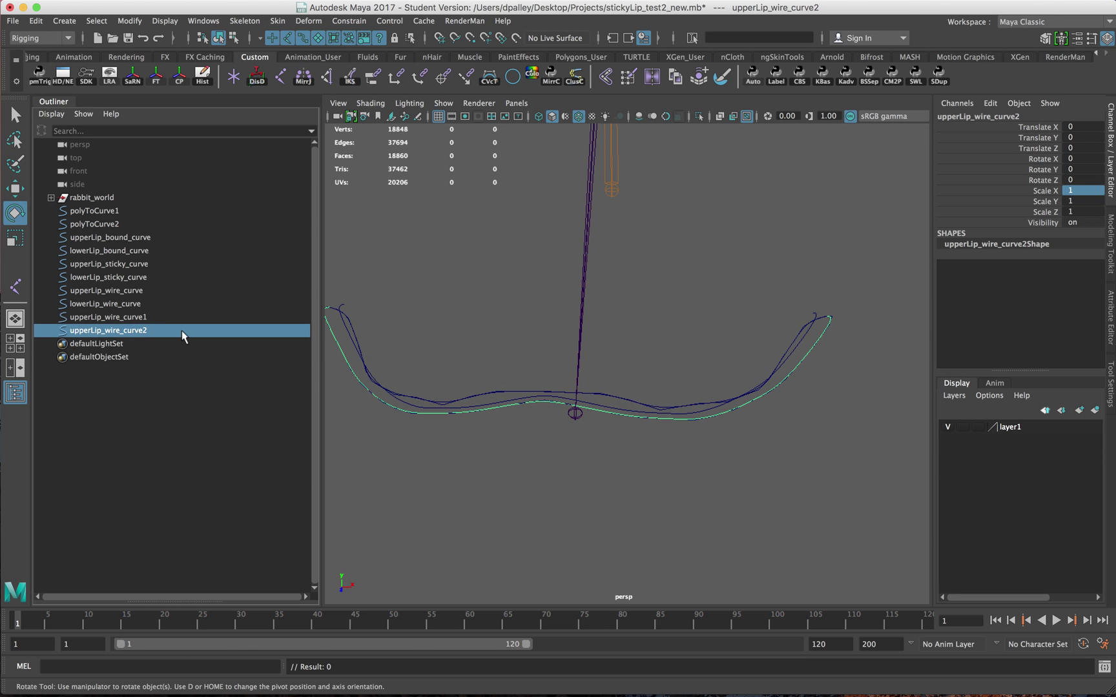
{"action": "double_click", "coordinate": [1077, 148]}
{"action": "type", "text": ".1"}
{"action": "key", "text": "Tab"}
{"action": "key", "text": "Tab"}
{"action": "key", "text": "Tab"}
{"action": "key", "text": "Tab"}
{"action": "type", "text": "1"}
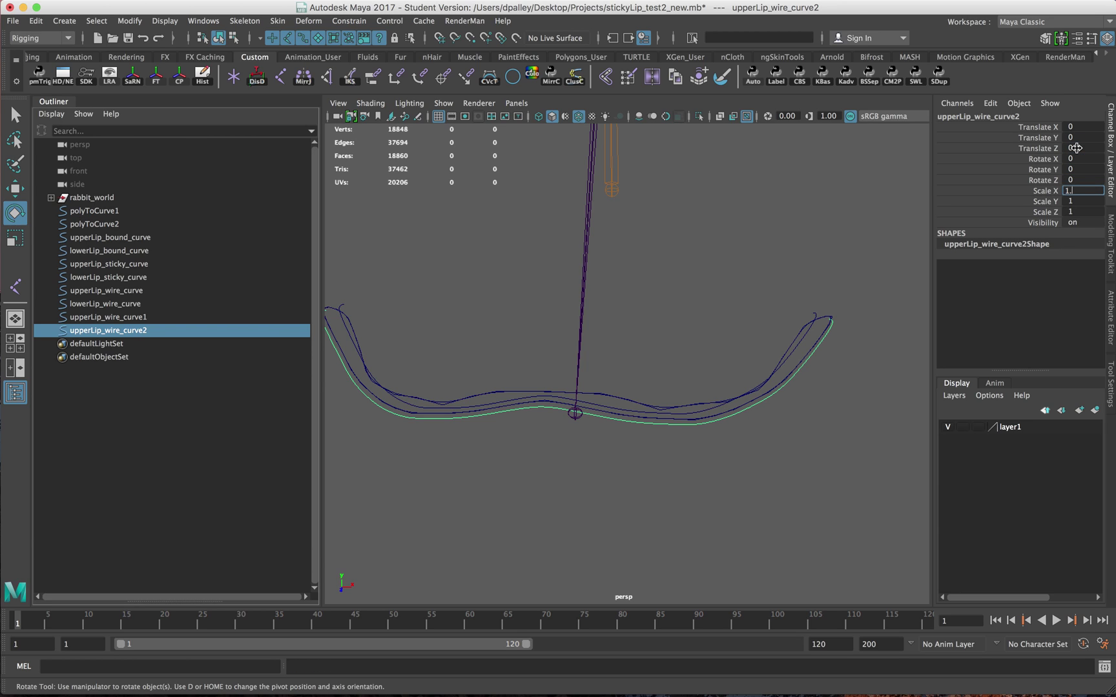
{"action": "key", "text": "Return"}
{"action": "key", "text": "ctrl+z"}
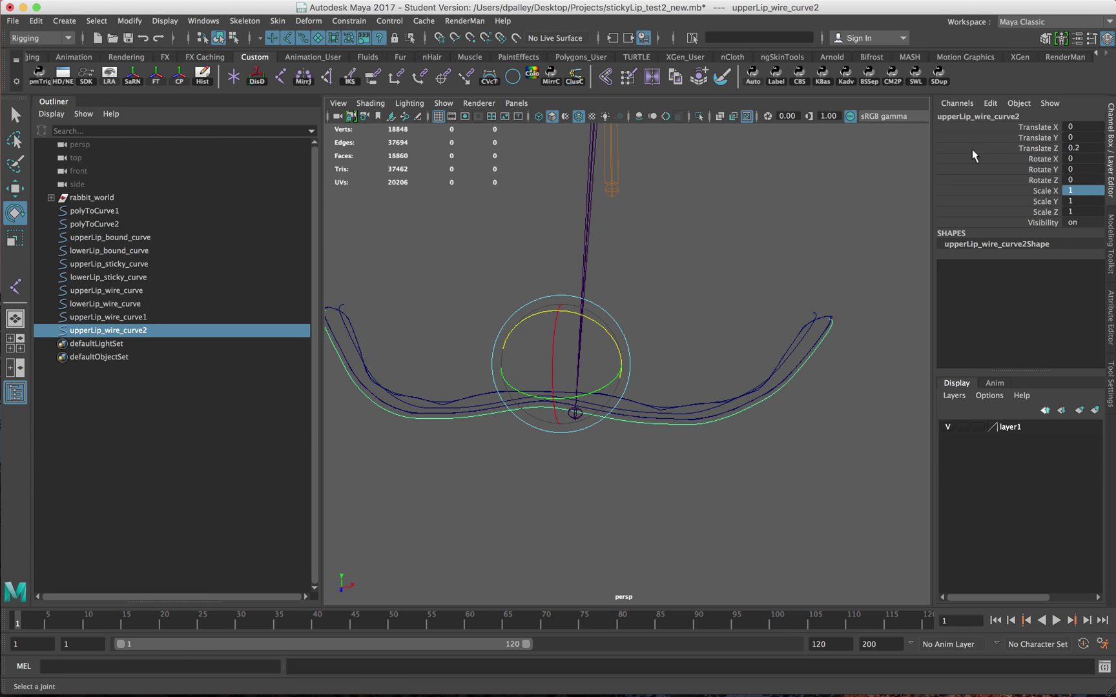
Center the pivot of upperLip_wire_curve2 and set its Scale X to 1.05.
{"action": "double_click", "coordinate": [1088, 193]}
{"action": "type", "text": "1.05"}
{"action": "key", "text": "Return"}
Loft a cubic NURBS surface with 1 section span between upperLip_wire_curve1 and upperLip_wire_curve2.
{"action": "left_click", "coordinate": [108, 317], "text": "shift"}
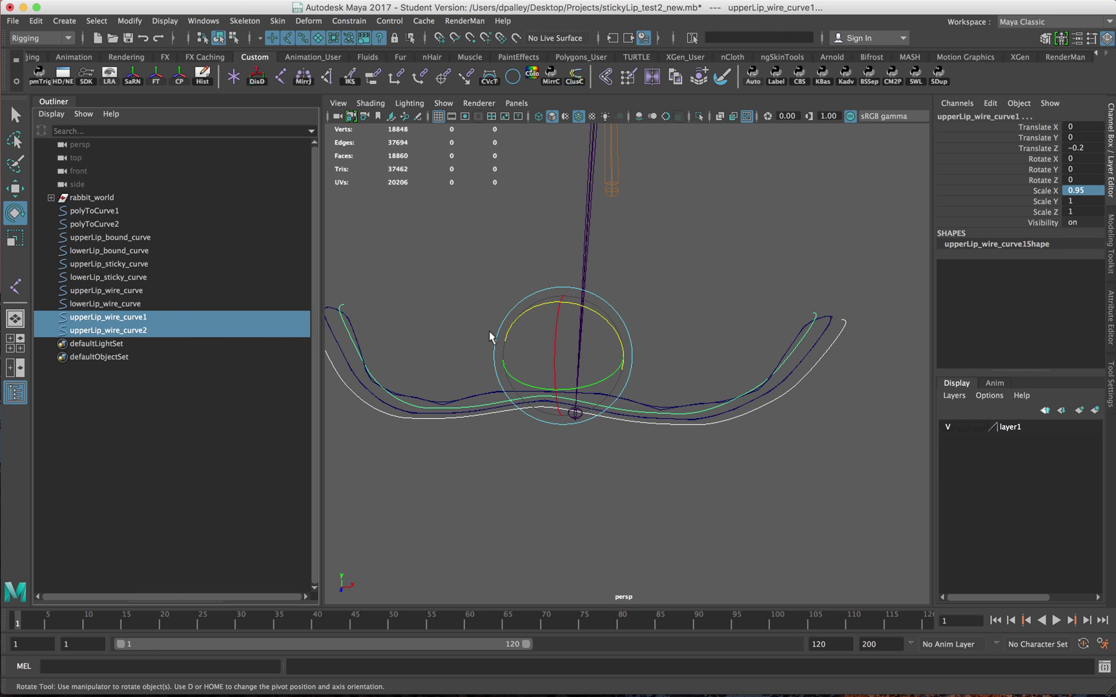
{"action": "left_click_drag", "start_coordinate": [775, 352], "coordinate": [709, 347], "text": "alt"}
{"action": "left_click", "coordinate": [39, 39]}
{"action": "left_click", "coordinate": [29, 51]}
{"action": "left_click", "coordinate": [461, 21]}
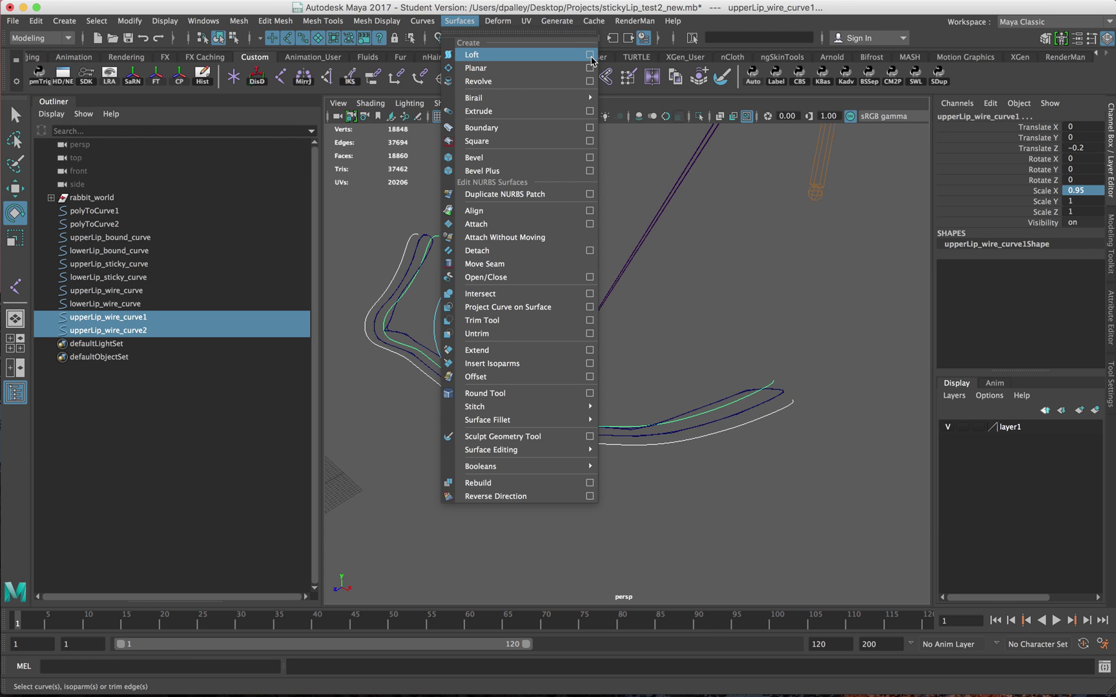
{"action": "left_click", "coordinate": [589, 54]}
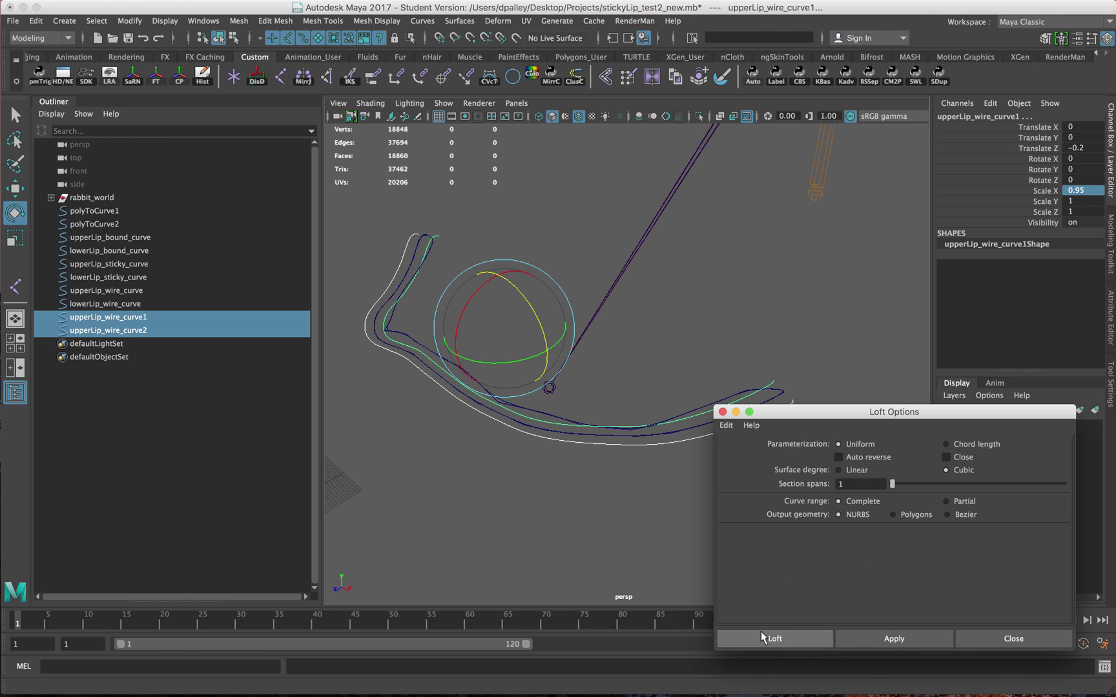
{"action": "left_click", "coordinate": [802, 636]}
{"action": "left_click_drag", "start_coordinate": [710, 507], "coordinate": [673, 493], "text": "alt"}
{"action": "right_click_drag", "start_coordinate": [673, 493], "coordinate": [831, 497], "text": "alt"}
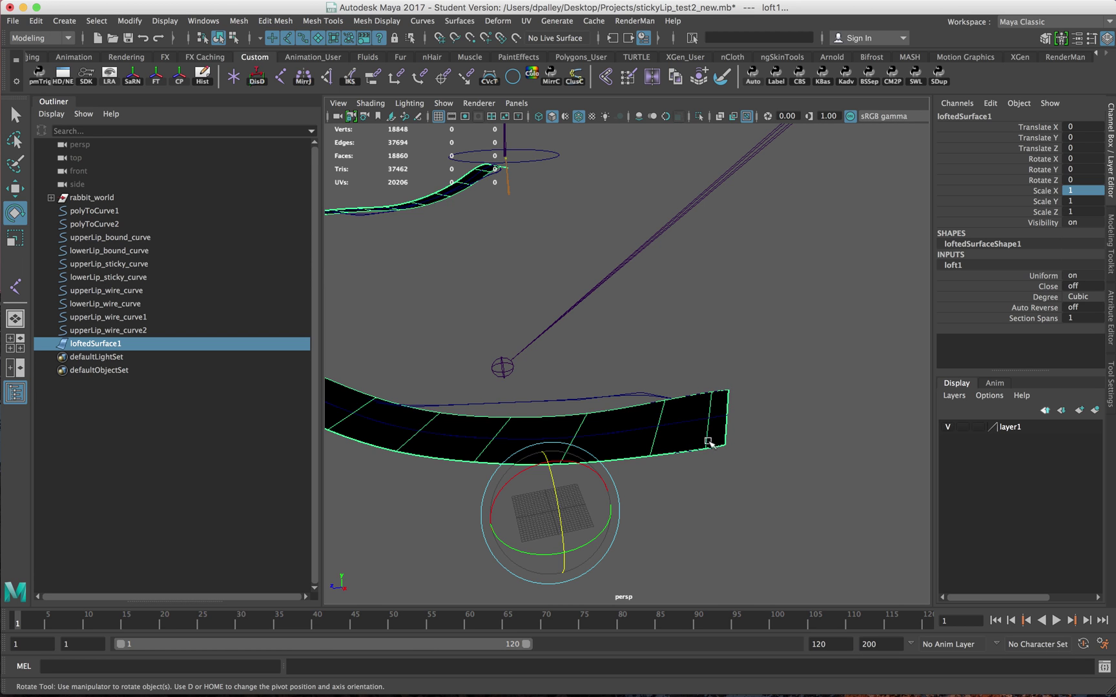
Delete the duplicate curves upperLip_wire_curve1 and upperLip_wire_curve2, keeping the lofted surface.
{"action": "left_click_drag", "start_coordinate": [711, 446], "coordinate": [685, 416], "text": "alt"}
{"action": "left_click_drag", "start_coordinate": [143, 317], "coordinate": [144, 326]}
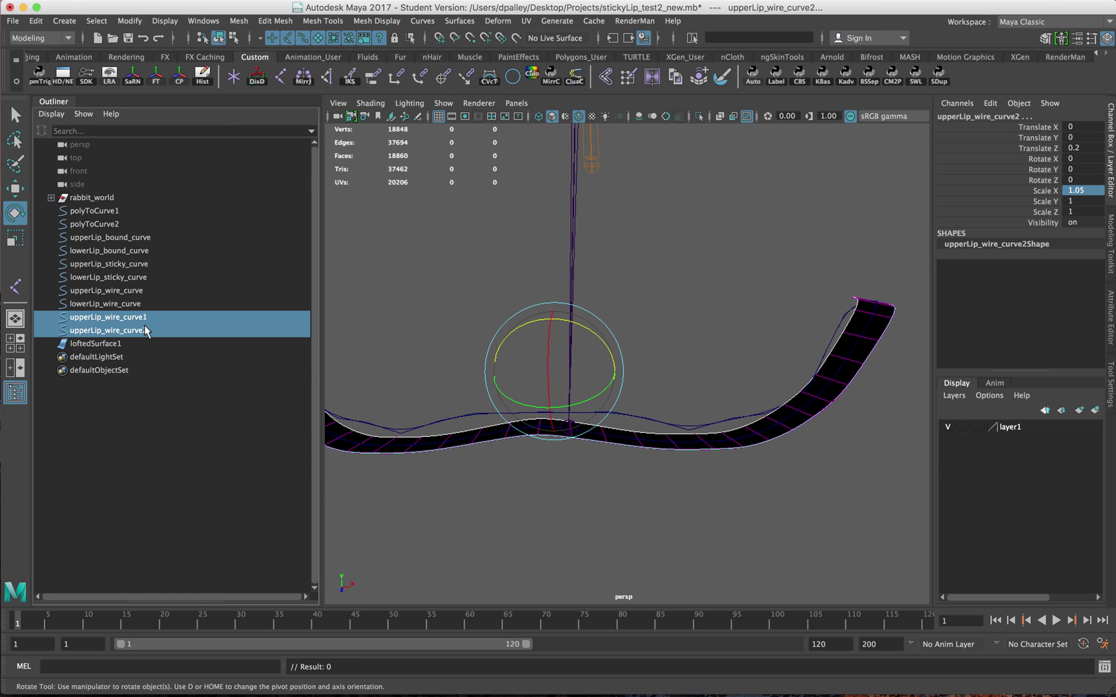
{"action": "key", "text": "Delete"}
Duplicate lowerLip_wire_curve twice.
{"action": "left_click", "coordinate": [129, 305]}
{"action": "key", "text": "ctrl+d"}
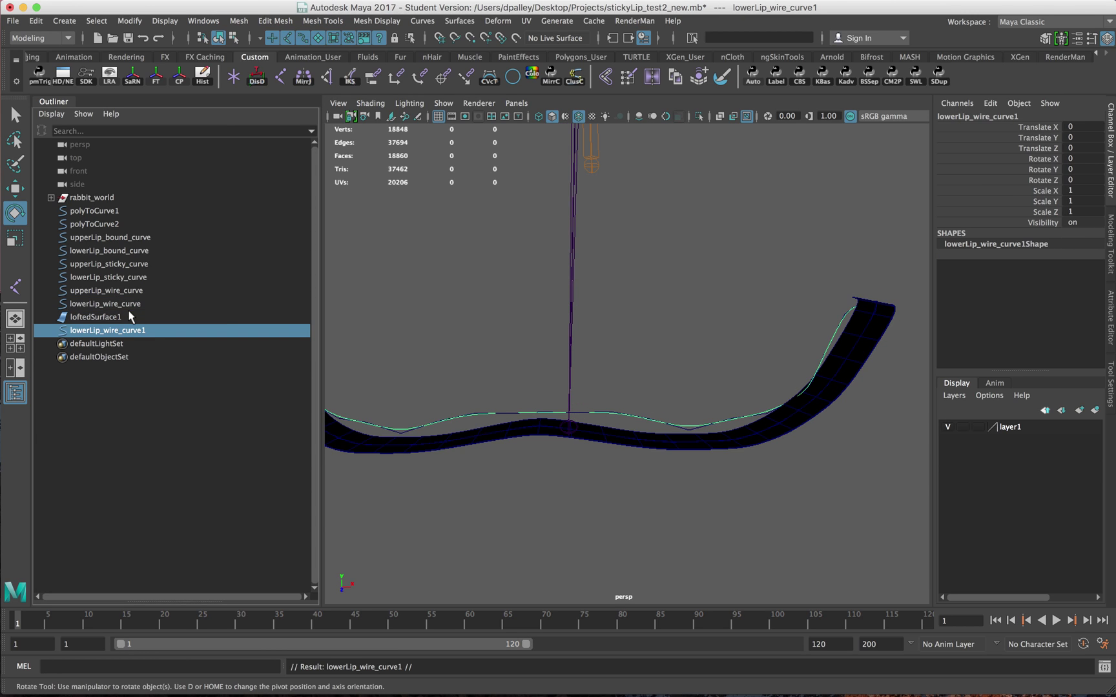
{"action": "key", "text": "ctrl+d"}
Set the Translate Z of the first duplicate, lowerLip_wire_curve1, to -0.2.
{"action": "left_click", "coordinate": [92, 331]}
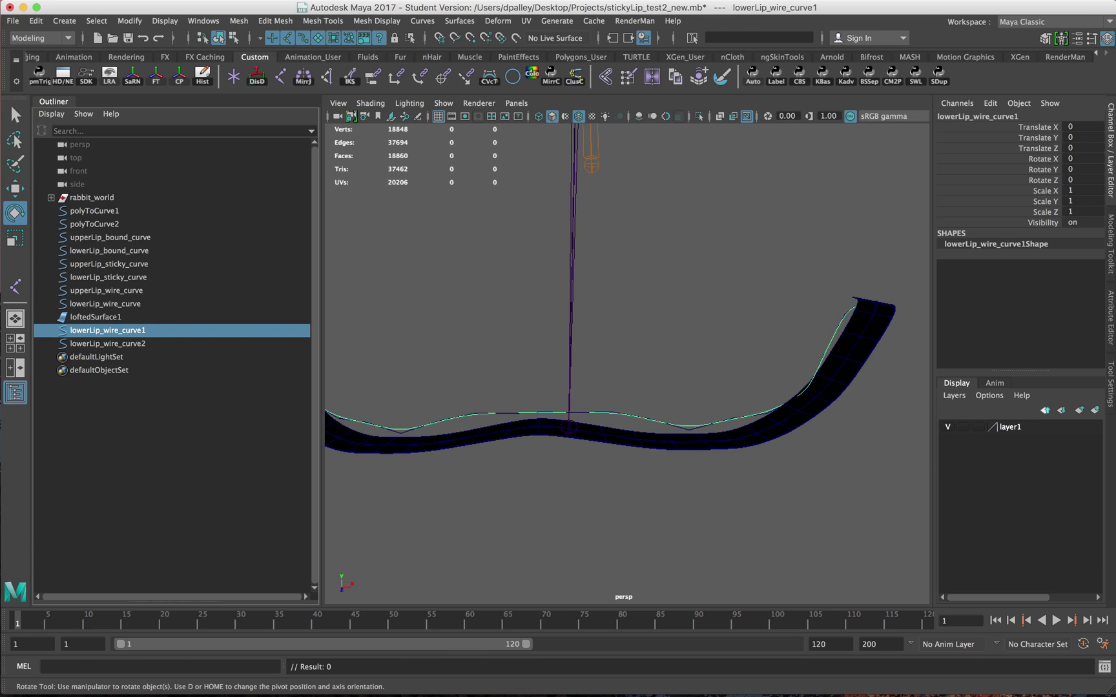
{"action": "left_click", "coordinate": [1068, 149]}
{"action": "key", "text": "Tab"}
{"action": "key", "text": "Tab"}
{"action": "key", "text": "Tab"}
{"action": "key", "text": "Tab"}
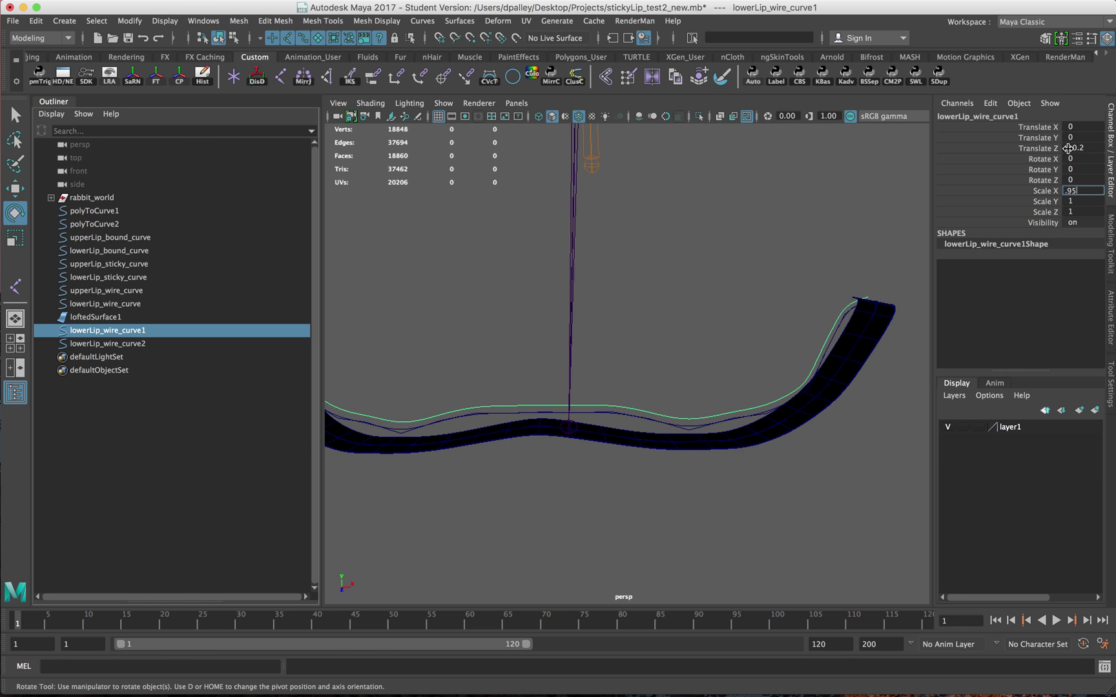
{"action": "key", "text": "Return"}
{"action": "key", "text": "ctrl+z"}
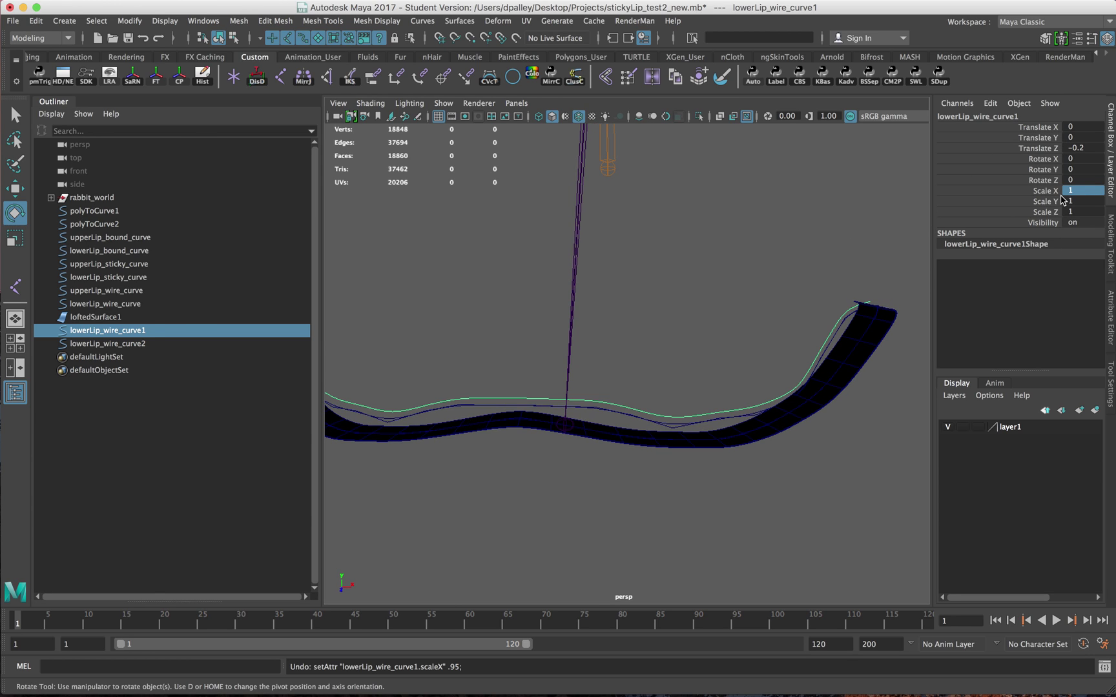
Center the pivots of lowerLip_wire_curve1 and lowerLip_wire_curve2, and scale lowerLip_wire_curve1 narrower along X.
{"action": "left_click", "coordinate": [142, 344], "text": "ctrl"}
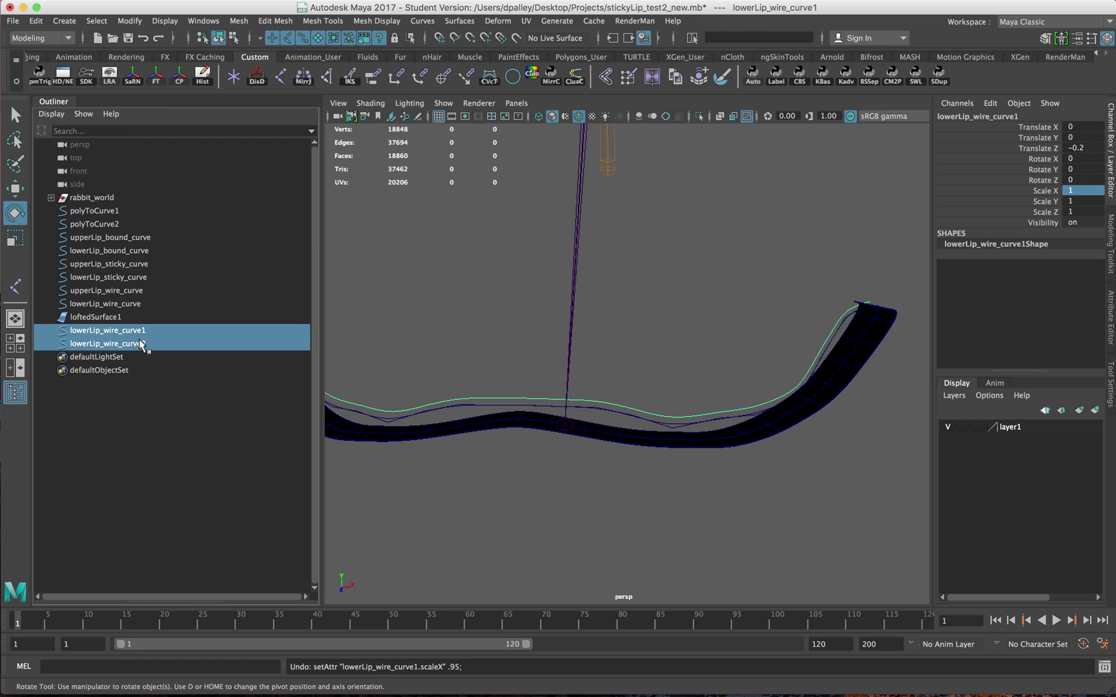
{"action": "left_click", "coordinate": [178, 77]}
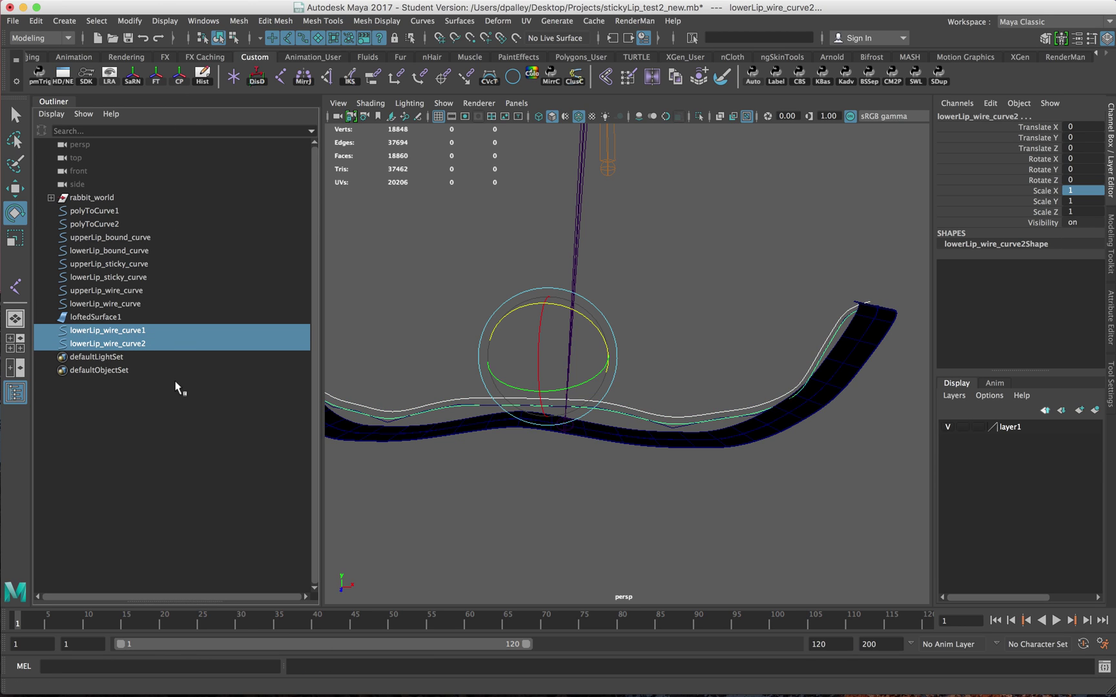
{"action": "left_click", "coordinate": [1080, 187]}
{"action": "key", "text": "Return"}
Set lowerLip_wire_curve2's Translate Z to 0.2 and its Scale X to 1.05.
{"action": "left_click", "coordinate": [116, 344]}
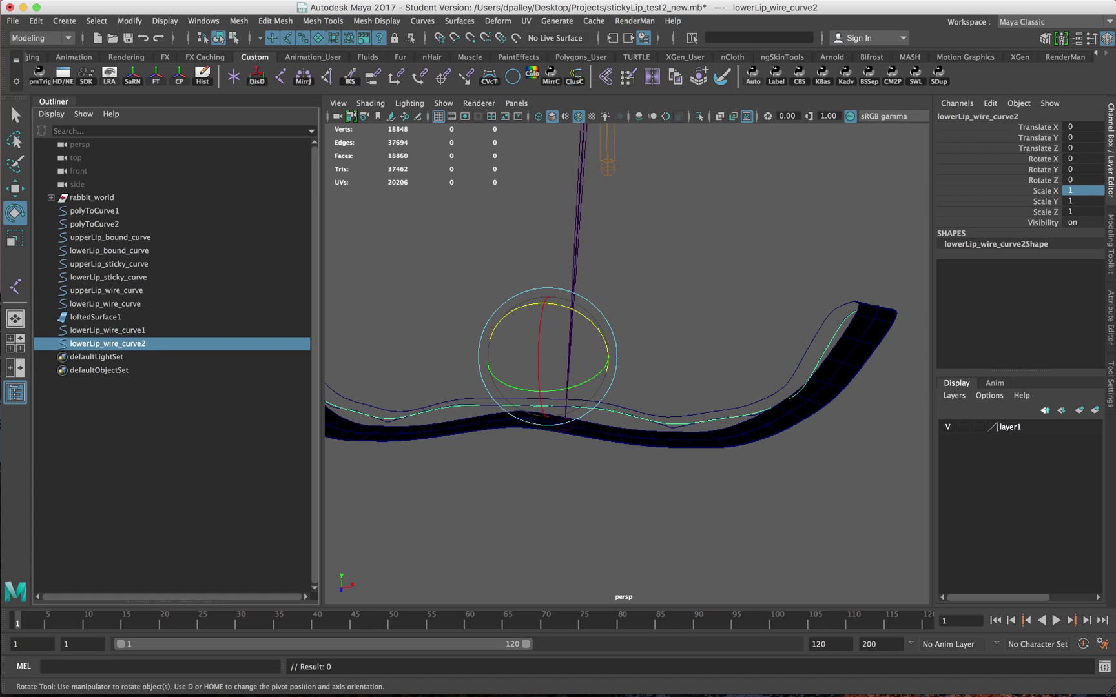
{"action": "left_click", "coordinate": [1078, 147]}
{"action": "key", "text": "Tab"}
{"action": "key", "text": "Tab"}
{"action": "key", "text": "Tab"}
{"action": "key", "text": "Tab"}
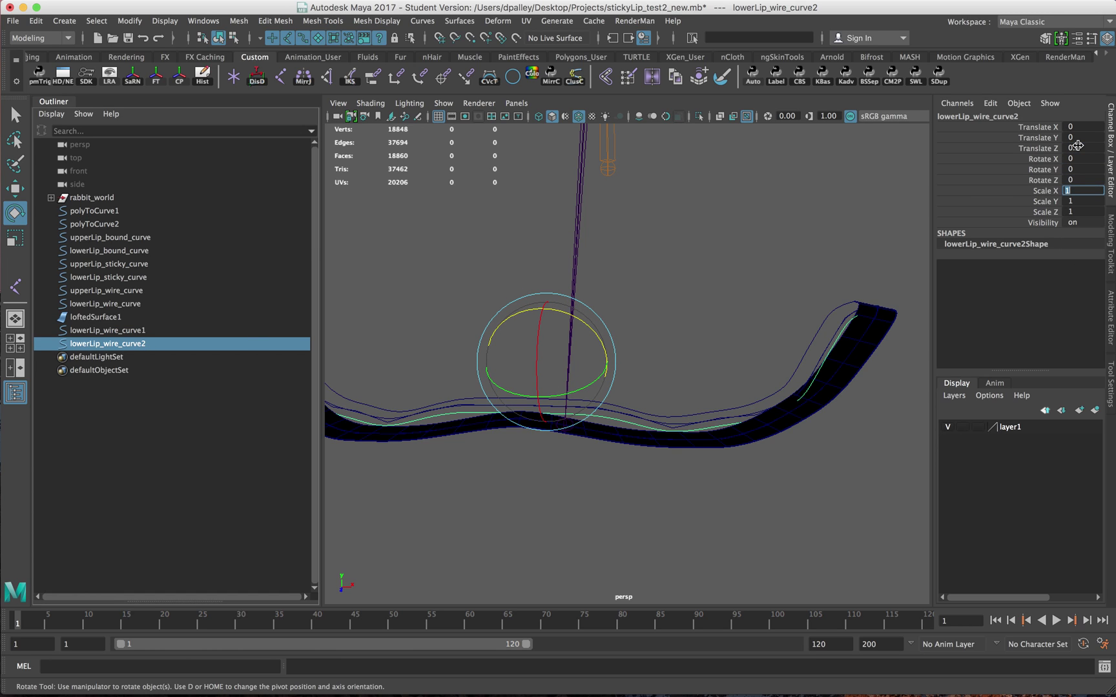
{"action": "type", "text": "1.05"}
{"action": "key", "text": "Return"}
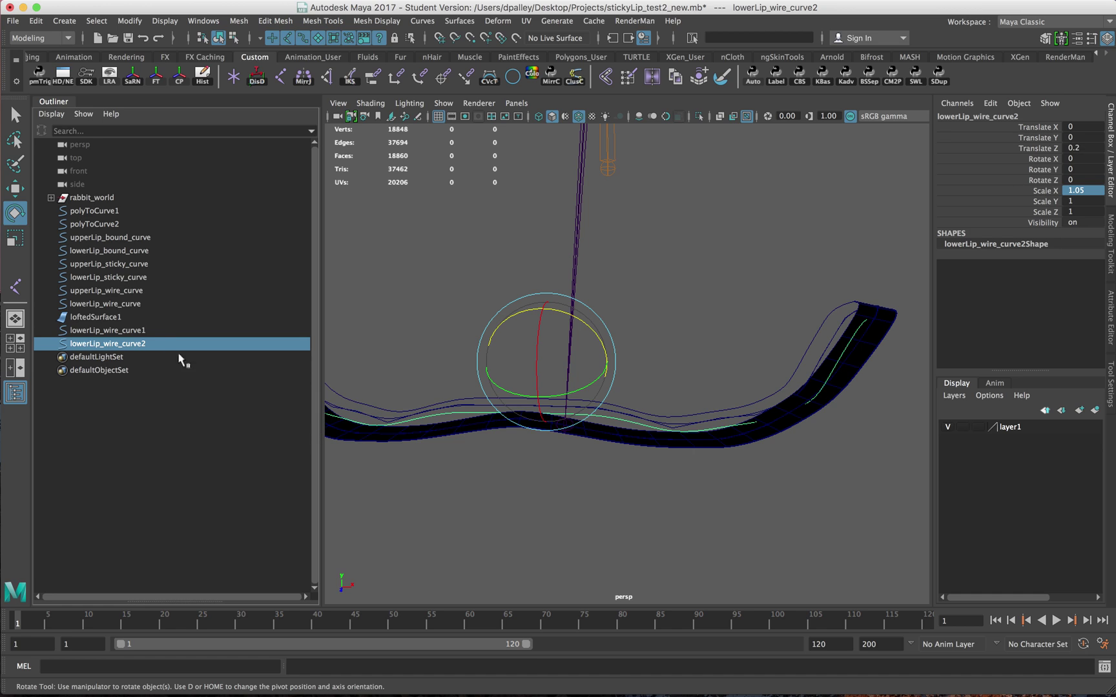
Loft a surface between lowerLip_wire_curve2 and lowerLip_wire_curve1, and delete both duplicate curves while keeping the surface.
{"action": "left_click", "coordinate": [155, 331], "text": "ctrl"}
{"action": "left_click", "coordinate": [459, 21]}
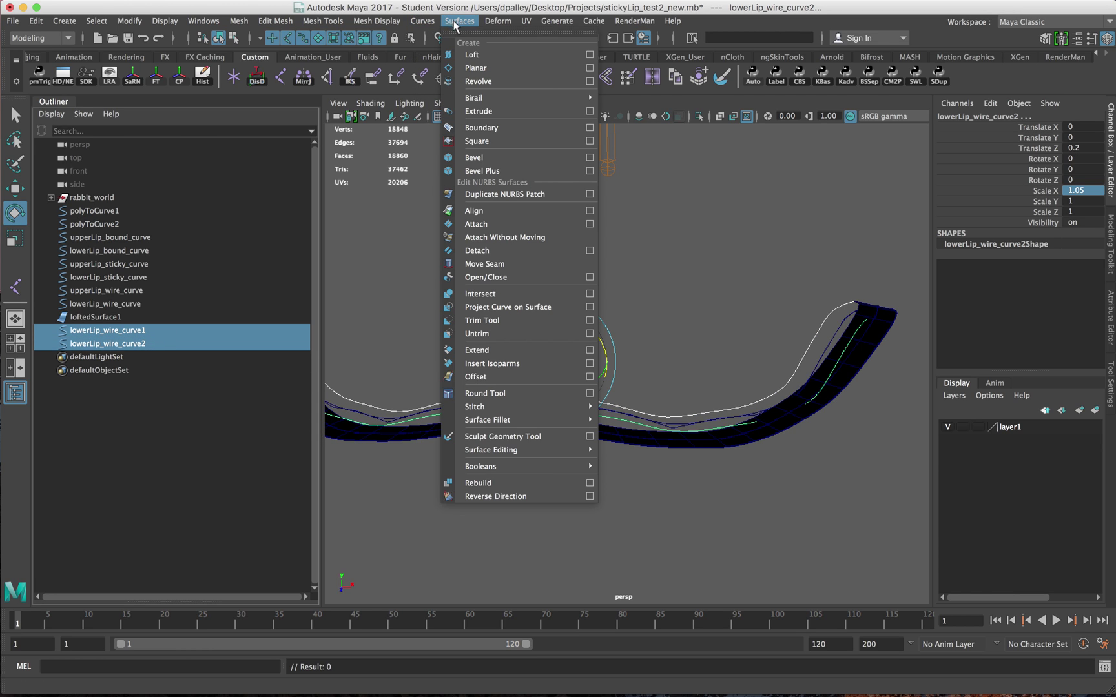
{"action": "left_click", "coordinate": [465, 50]}
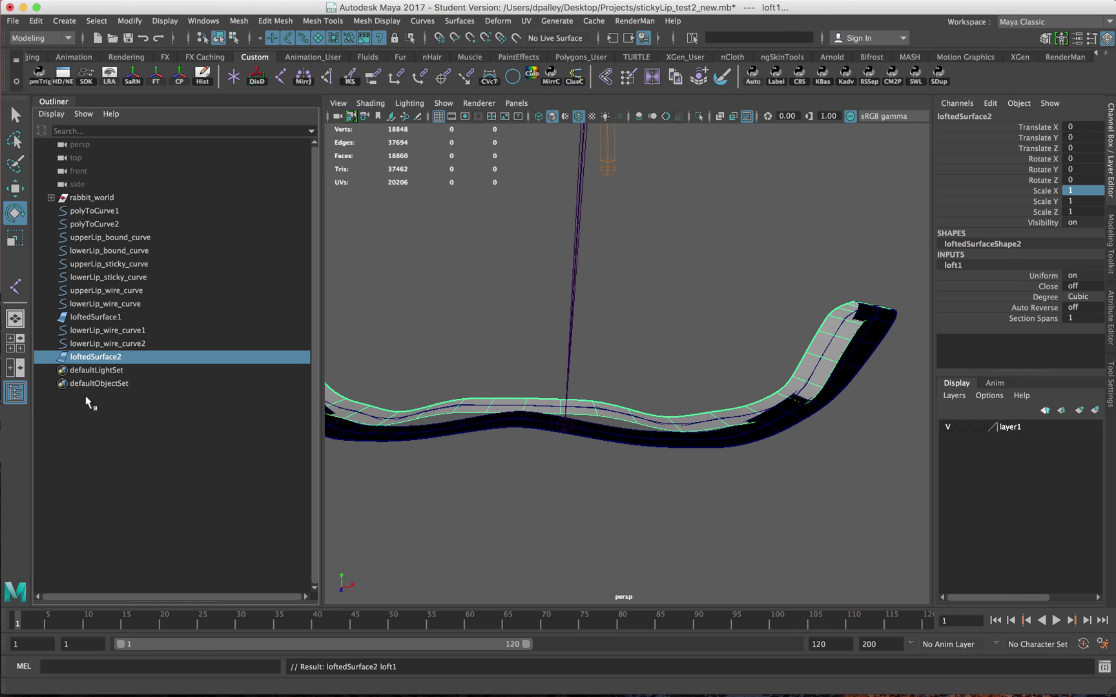
{"action": "mouse_move", "coordinate": [102, 330]}
{"action": "left_mouse_down"}
{"action": "mouse_move", "coordinate": [107, 343]}
{"action": "mouse_move", "coordinate": [100, 329]}
{"action": "left_mouse_up"}
{"action": "key", "text": "Delete"}
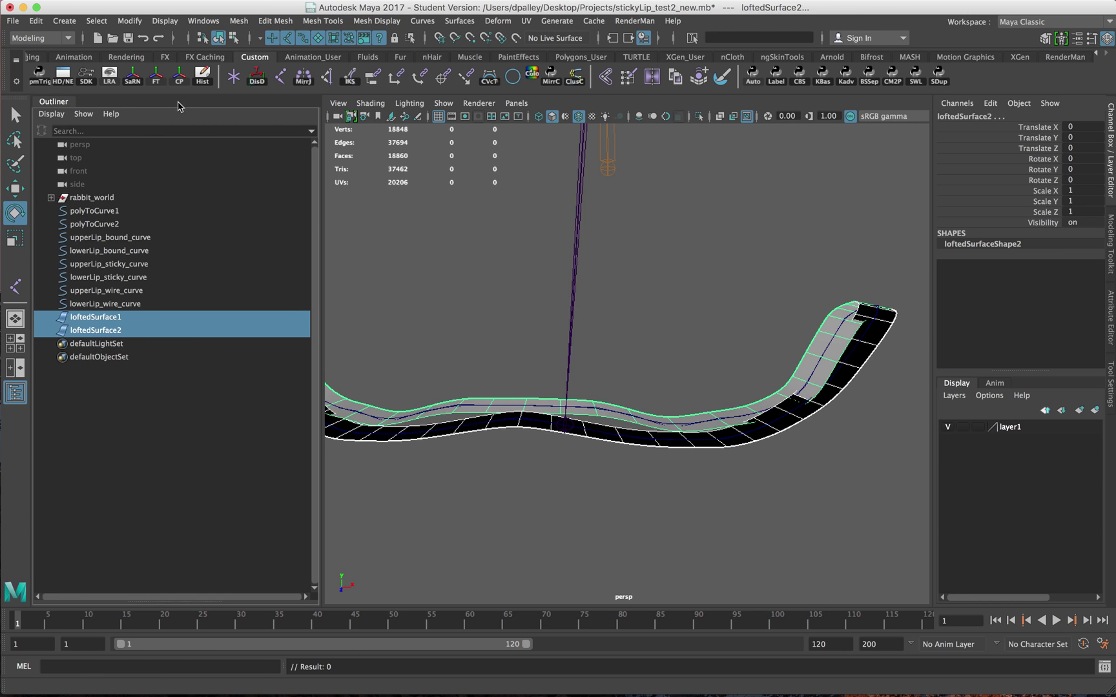
{"action": "left_click", "coordinate": [230, 79]}
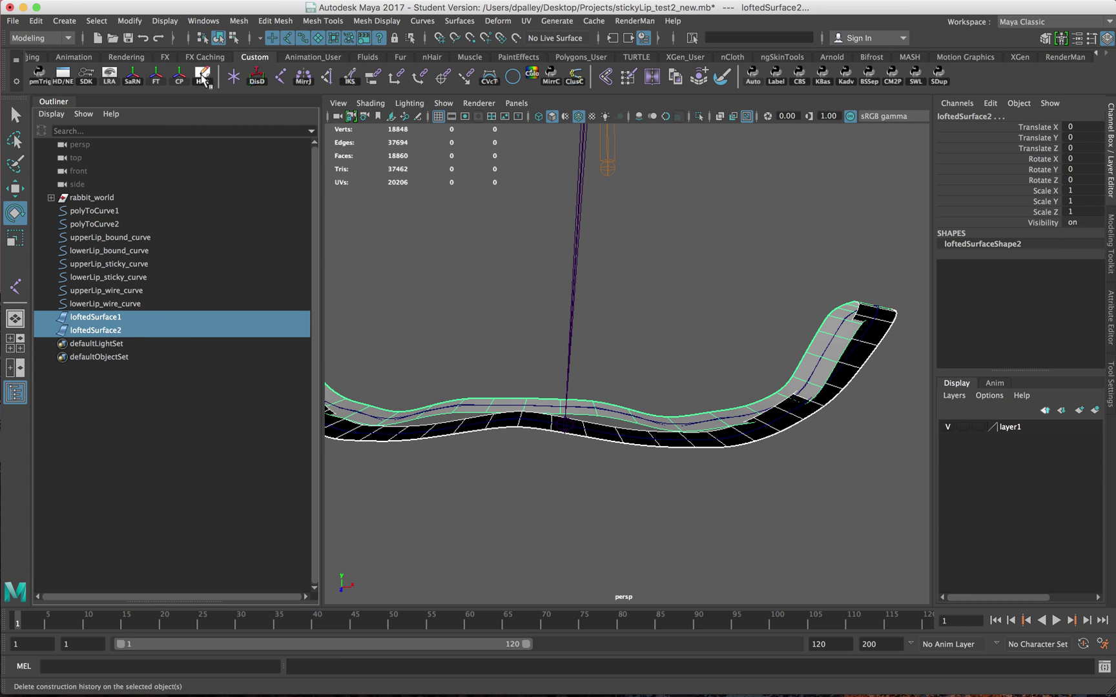
Rename loftedSurface1 as upperLip_ribbon and loftedSurface2 as lowerLip_ribbon.
{"action": "double_click", "coordinate": [91, 318]}
{"action": "type", "text": "upperLip_ribbon"}
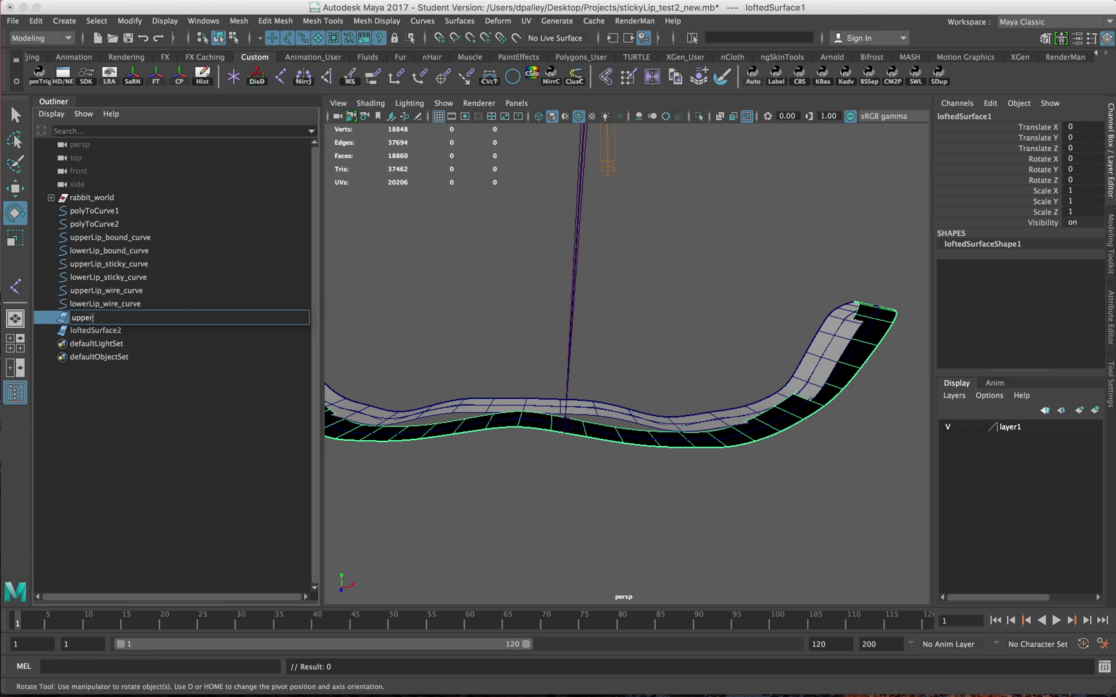
{"action": "key", "text": "Return"}
{"action": "double_click", "coordinate": [91, 331]}
{"action": "type", "text": "lowerLip_ribbon"}
{"action": "key", "text": "Return"}
Select the upperLip_ribbon surface and open the nHair Create Hair options for it.
{"action": "left_click_drag", "start_coordinate": [605, 392], "coordinate": [640, 391], "text": "alt"}
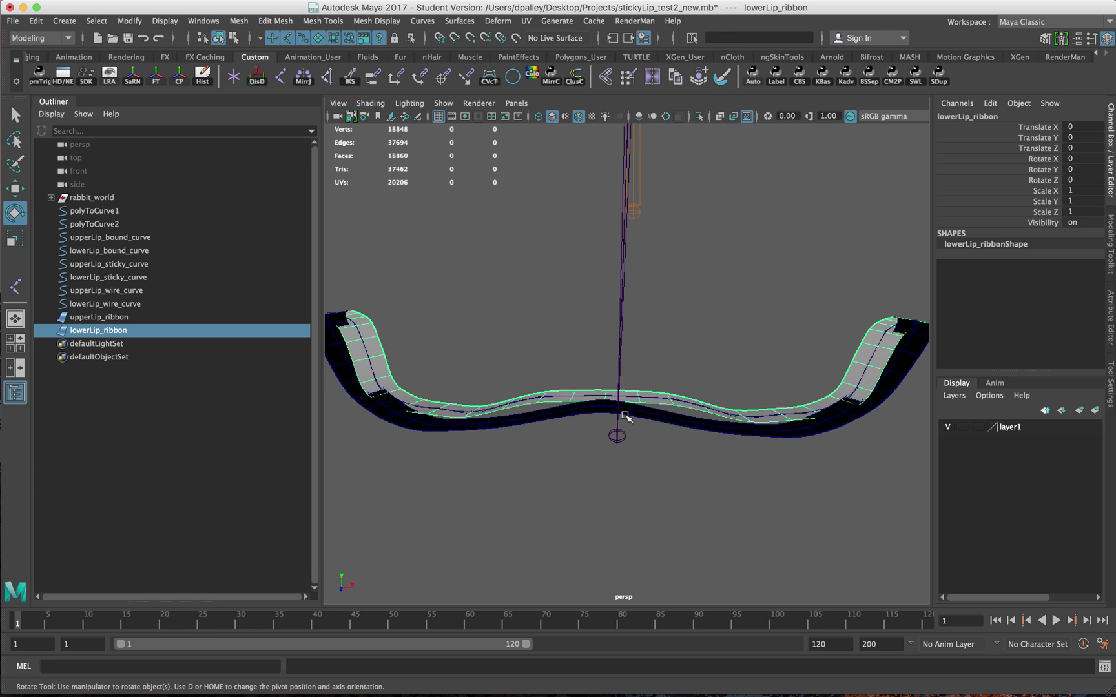
{"action": "left_click", "coordinate": [666, 419]}
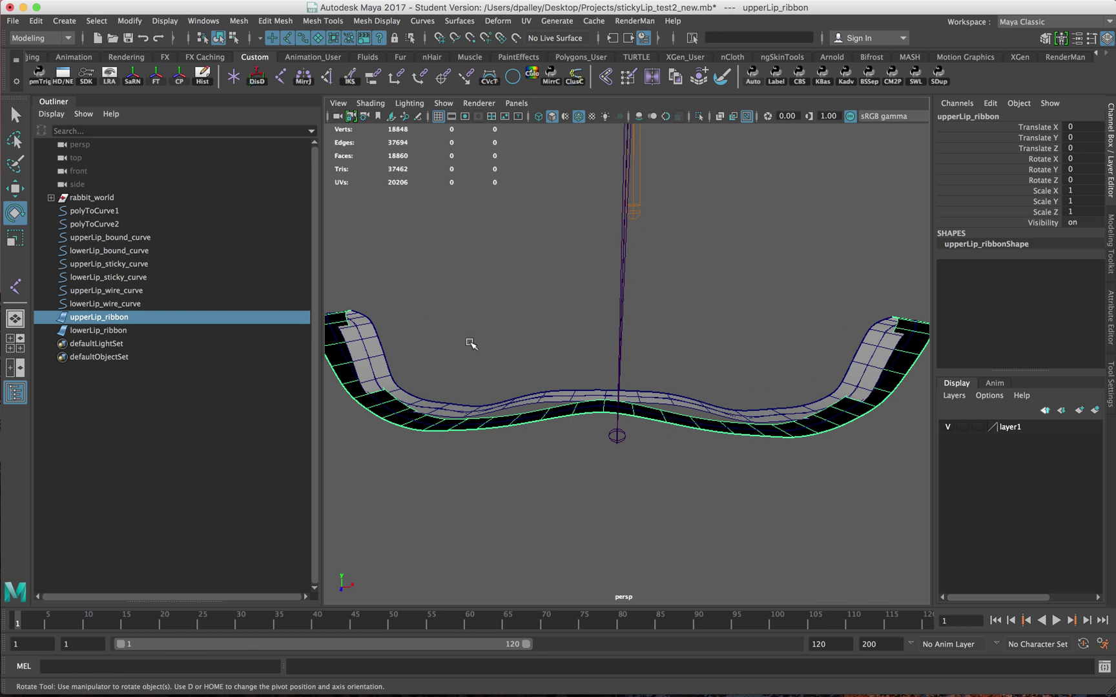
{"action": "left_click", "coordinate": [42, 37]}
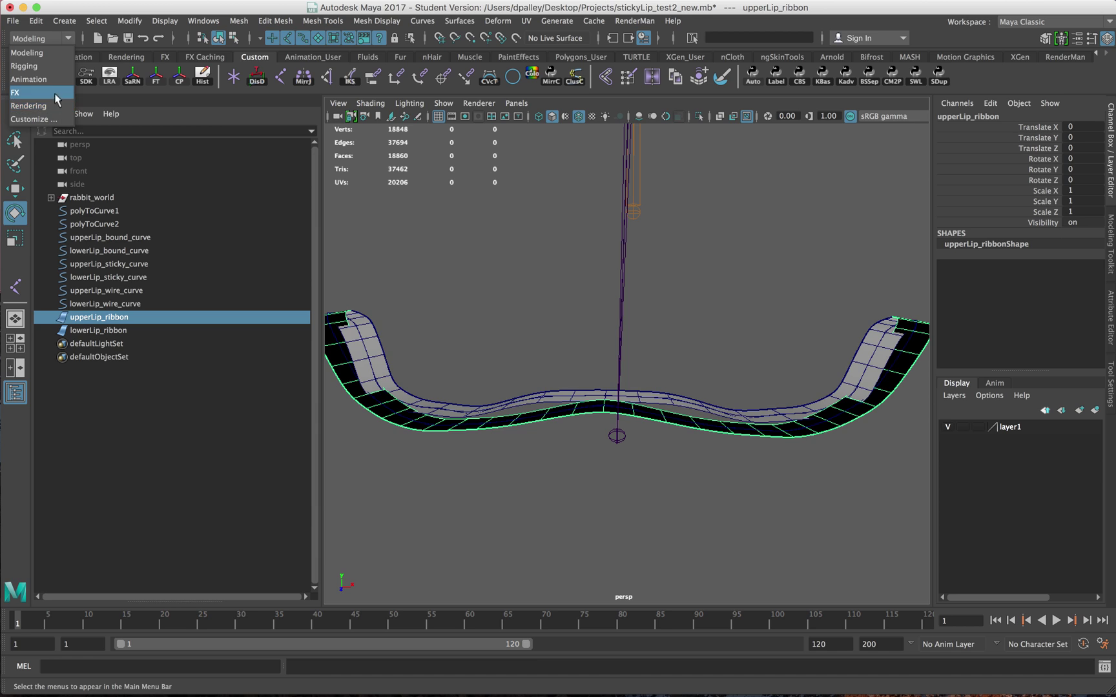
{"action": "left_click", "coordinate": [29, 96]}
{"action": "left_click", "coordinate": [349, 20]}
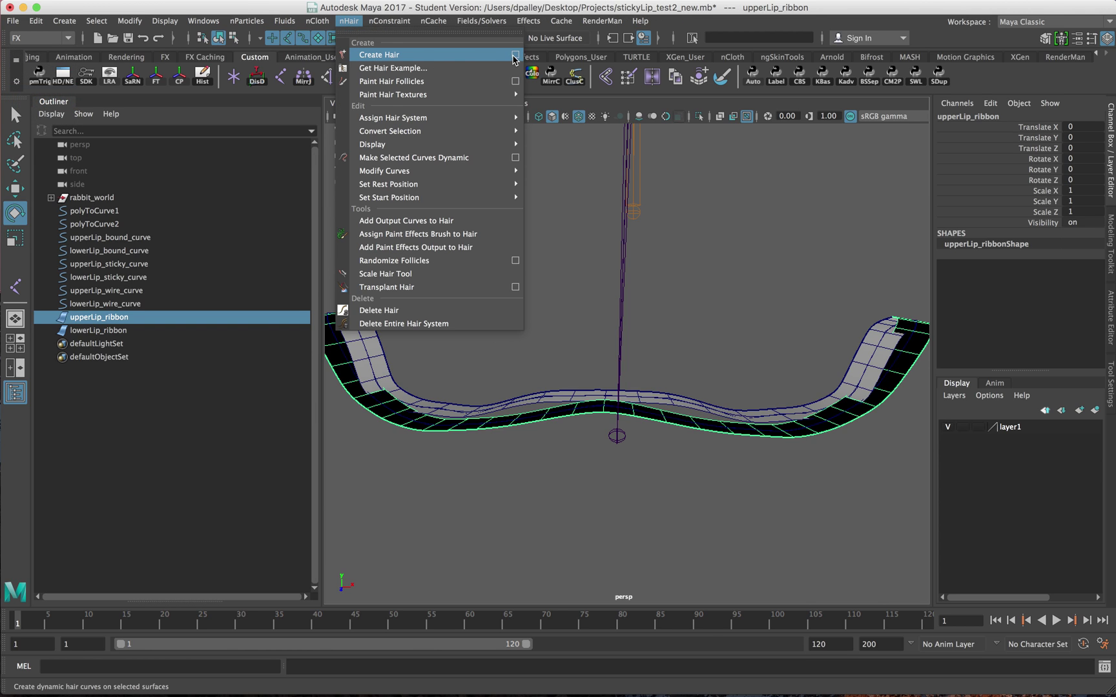
{"action": "left_click", "coordinate": [521, 58]}
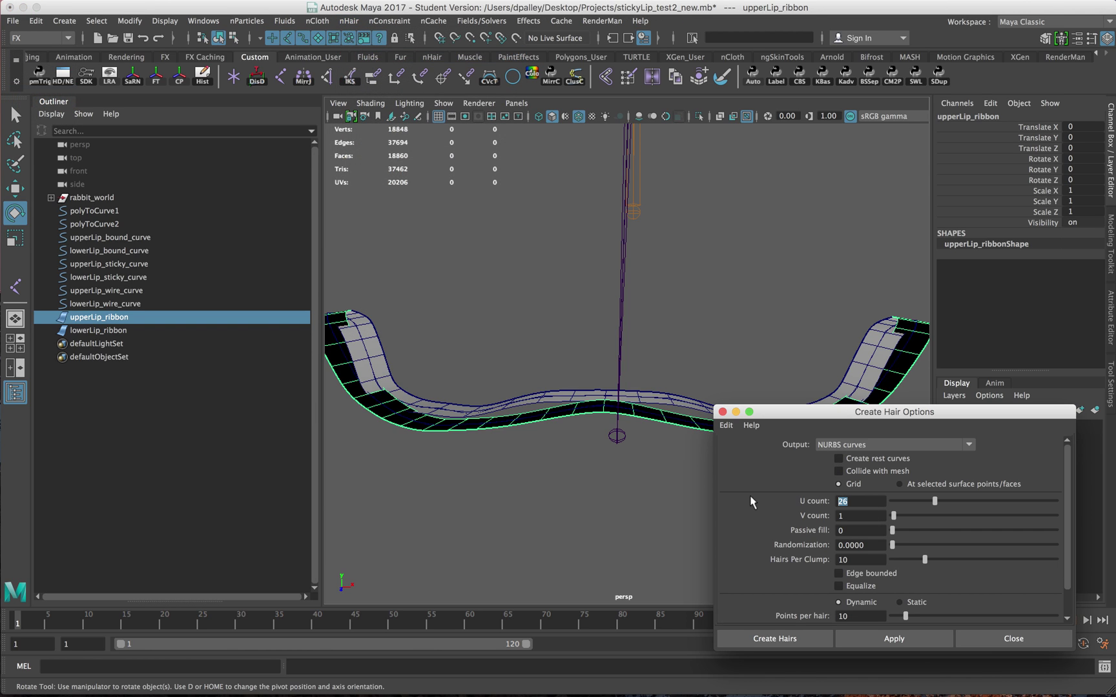
Create hair on upperLip_ribbon with NURBS curves output, a grid layout, U count 32 and V count 1.
{"action": "left_click_drag", "start_coordinate": [526, 478], "coordinate": [646, 478], "text": "alt"}
{"action": "left_click", "coordinate": [867, 503]}
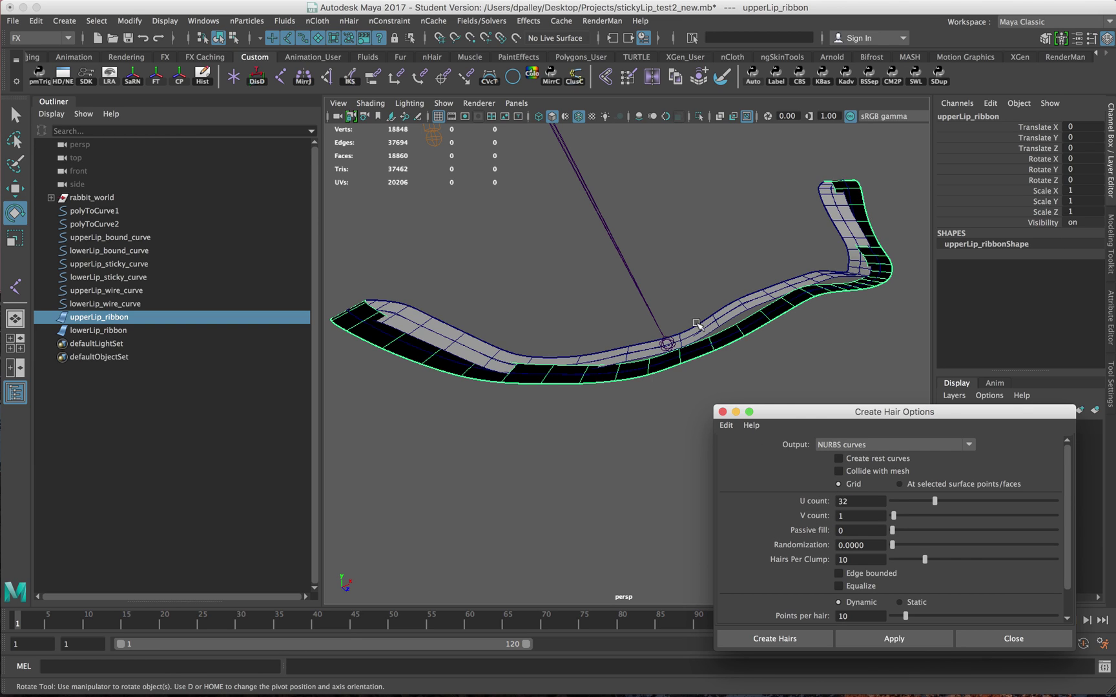
{"action": "left_click_drag", "start_coordinate": [699, 540], "coordinate": [659, 535], "text": "alt"}
{"action": "left_click_drag", "start_coordinate": [689, 492], "coordinate": [657, 491], "text": "alt"}
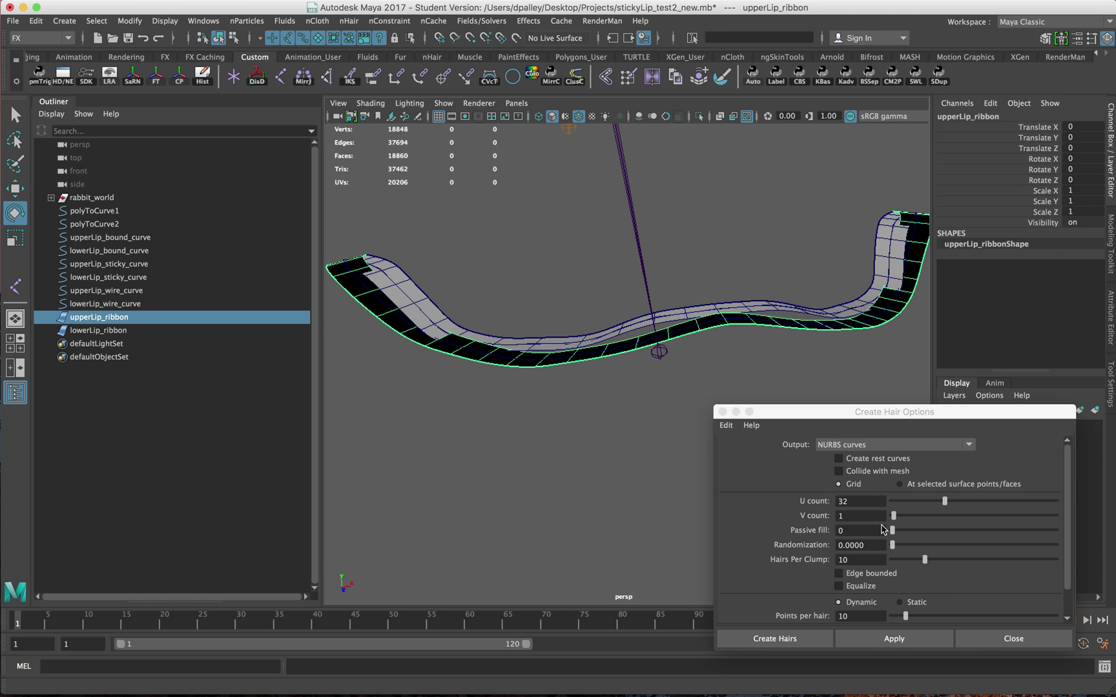
{"action": "middle_click_drag", "start_coordinate": [656, 476], "coordinate": [651, 482], "text": "alt"}
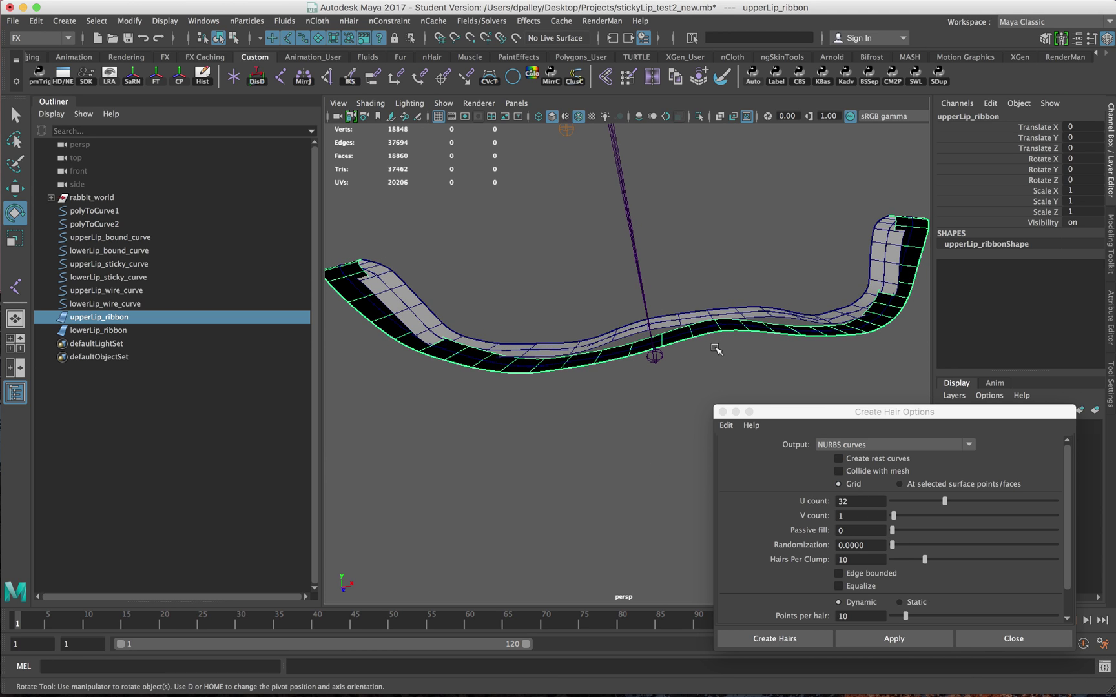
{"action": "left_click_drag", "start_coordinate": [717, 331], "coordinate": [670, 443], "text": "alt"}
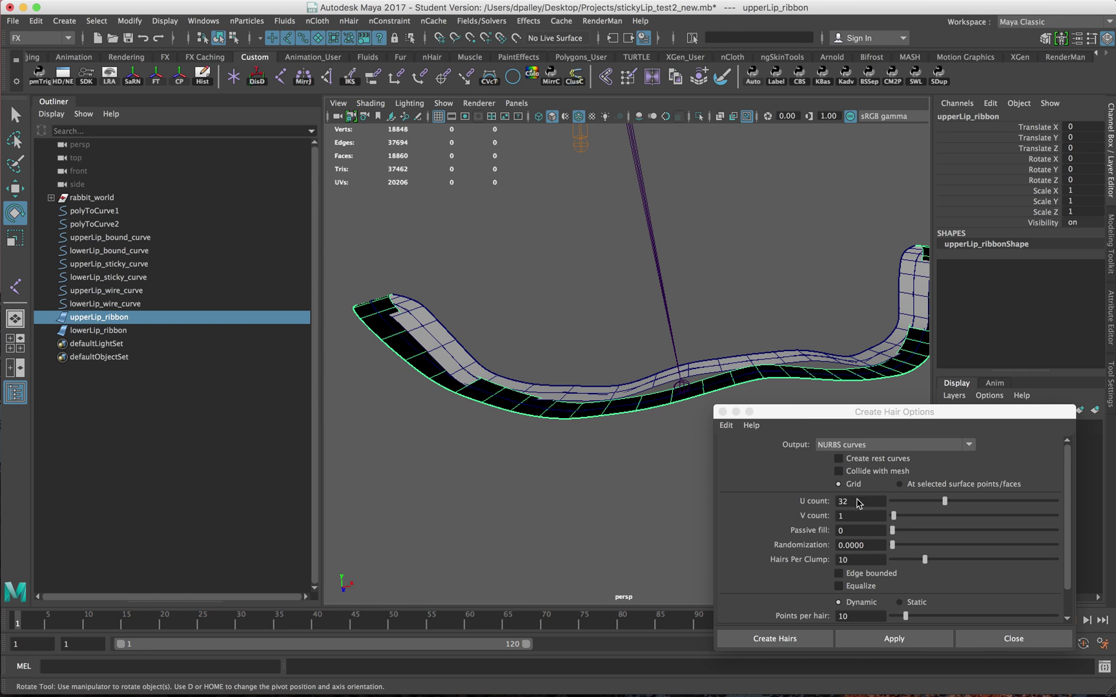
{"action": "left_click_drag", "start_coordinate": [506, 428], "coordinate": [582, 417], "text": "alt"}
{"action": "left_click_drag", "start_coordinate": [829, 365], "coordinate": [807, 361], "text": "alt"}
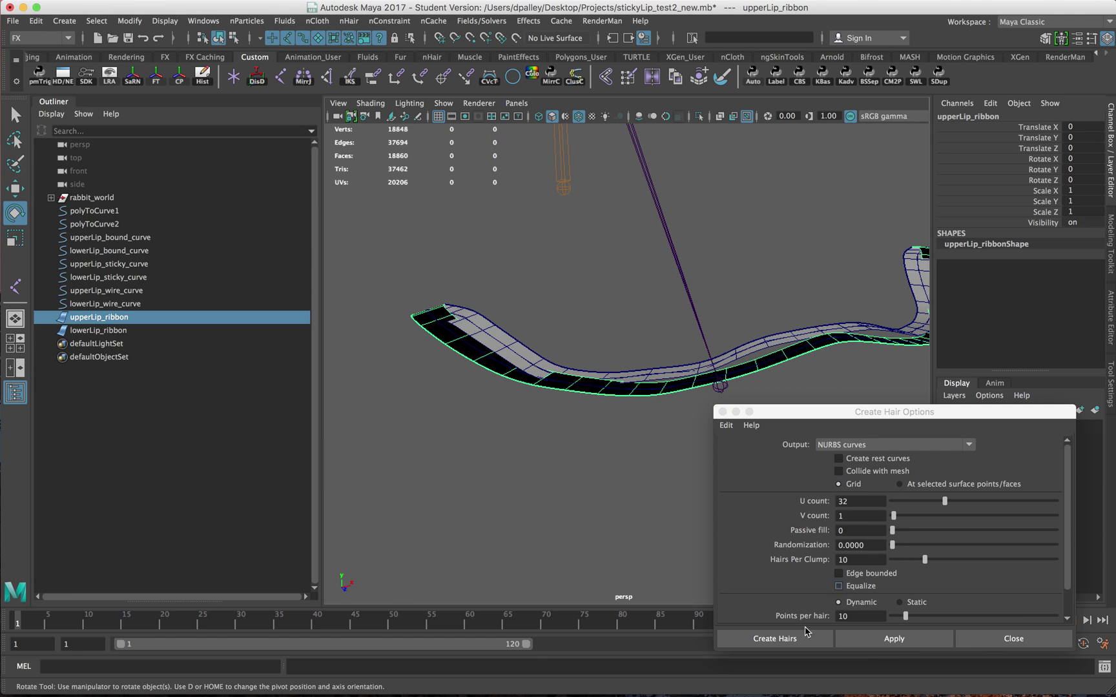
{"action": "left_click", "coordinate": [920, 640]}
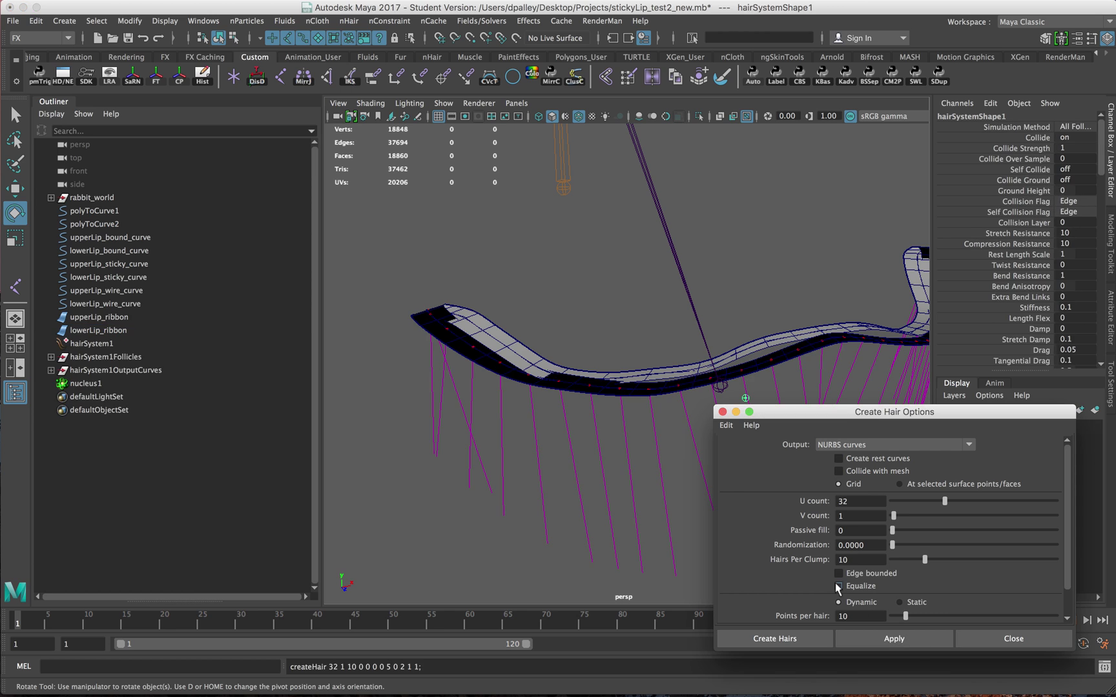
Delete nucleus1, hairSystem1OutputCurves and hairSystem1, keeping only the follicles group on the upper lip ribbon.
{"action": "left_click_drag", "start_coordinate": [549, 405], "coordinate": [598, 227], "text": "alt"}
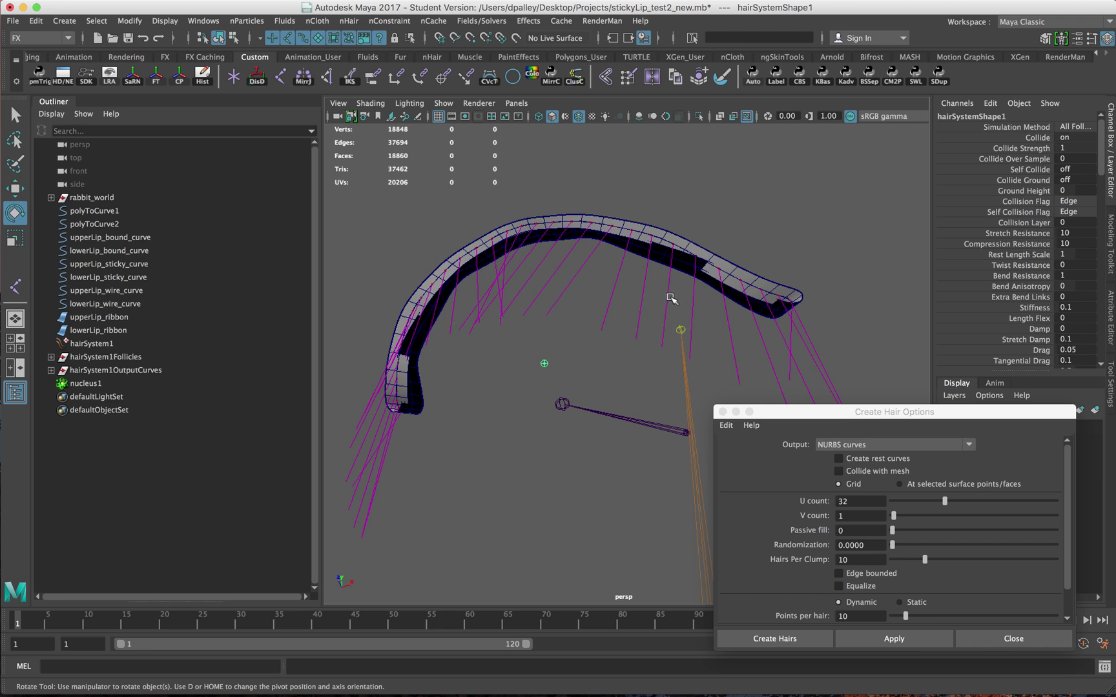
{"action": "left_click_drag", "start_coordinate": [670, 299], "coordinate": [628, 323], "text": "alt"}
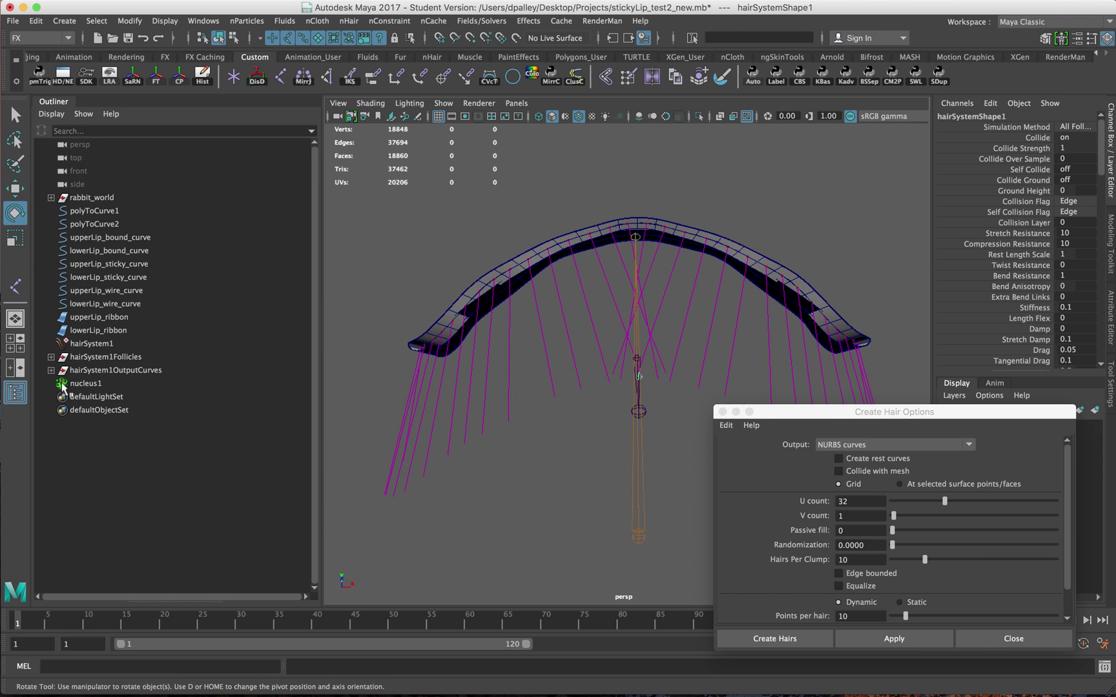
{"action": "left_click", "coordinate": [94, 384]}
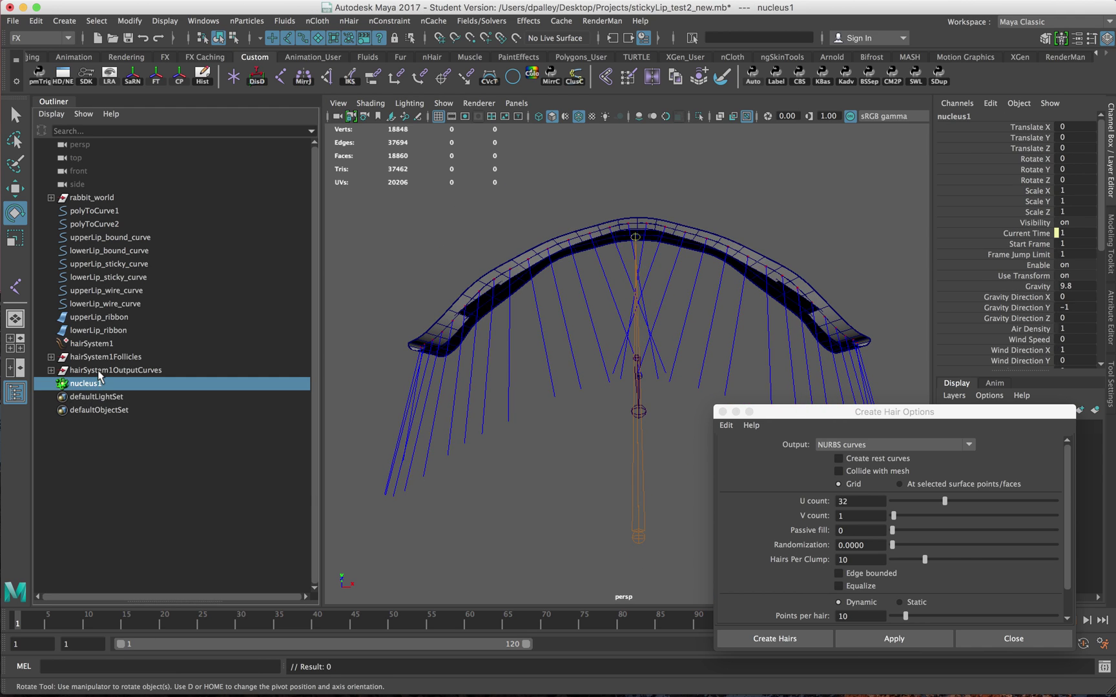
{"action": "left_click", "coordinate": [97, 371], "text": "shift"}
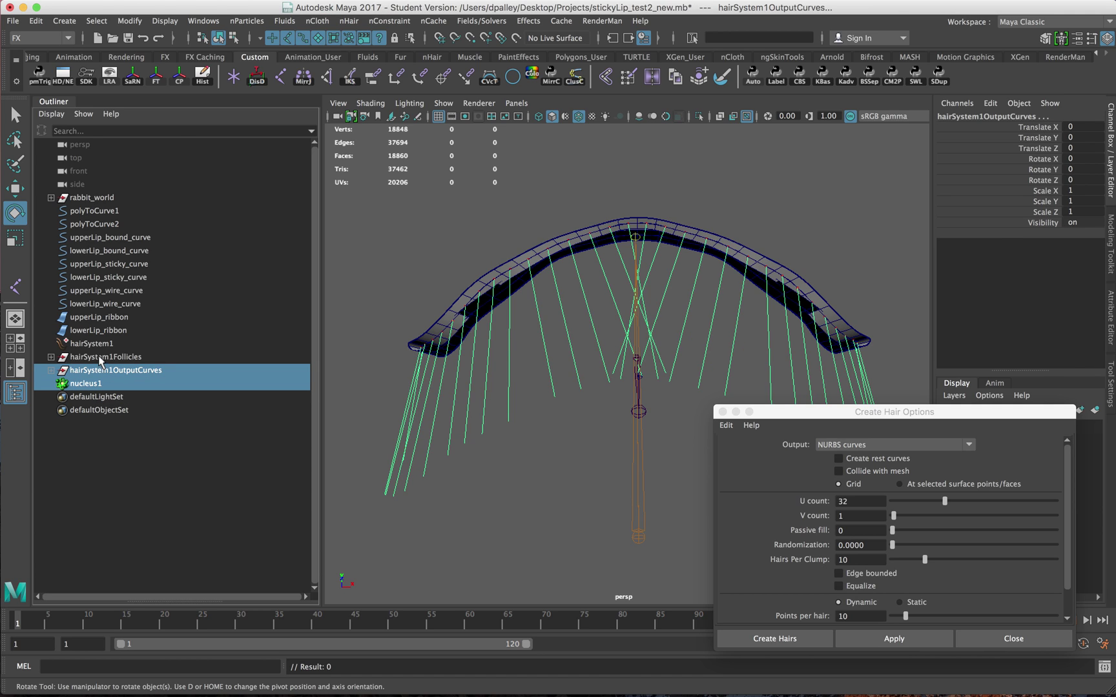
{"action": "left_click", "coordinate": [101, 347], "text": "shift"}
{"action": "key", "text": "Delete"}
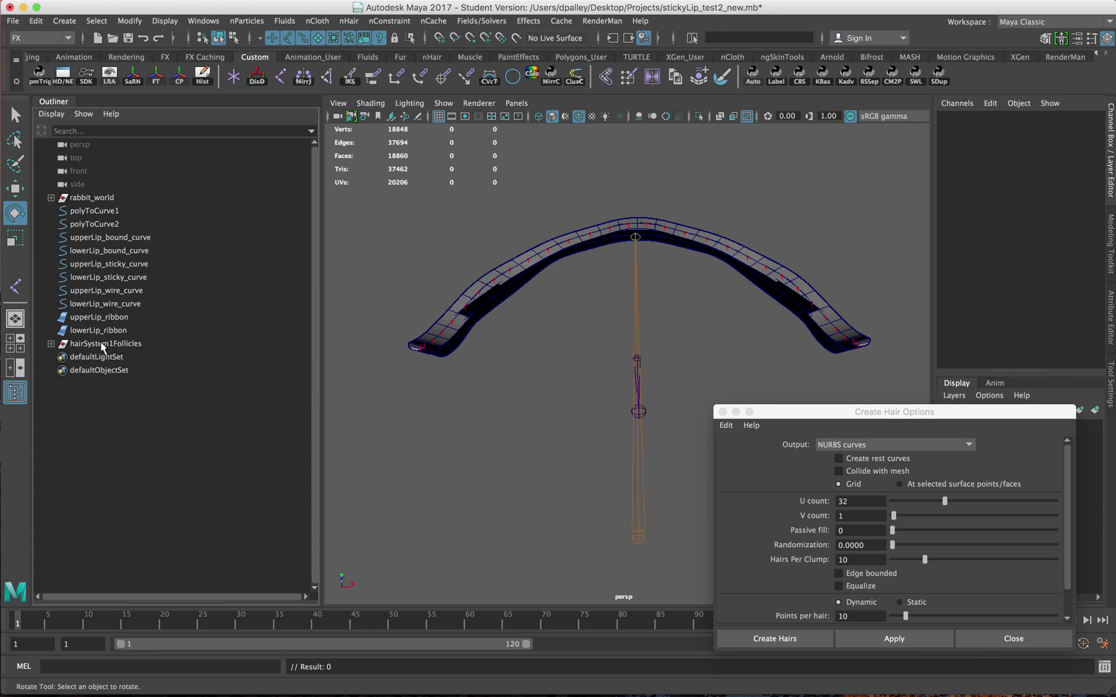
Rename the hairSystem1Follicles group as upperLip_Follicles.
{"action": "double_click", "coordinate": [111, 344]}
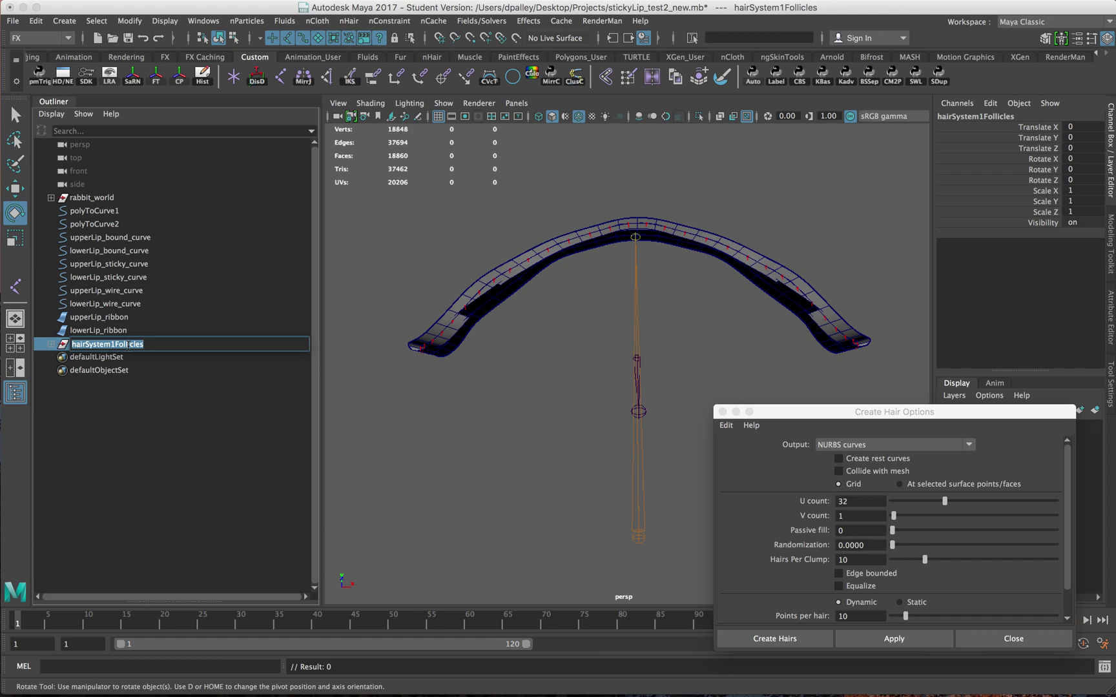
{"action": "type", "text": "upperLip_Follicles"}
{"action": "key", "text": "Return"}
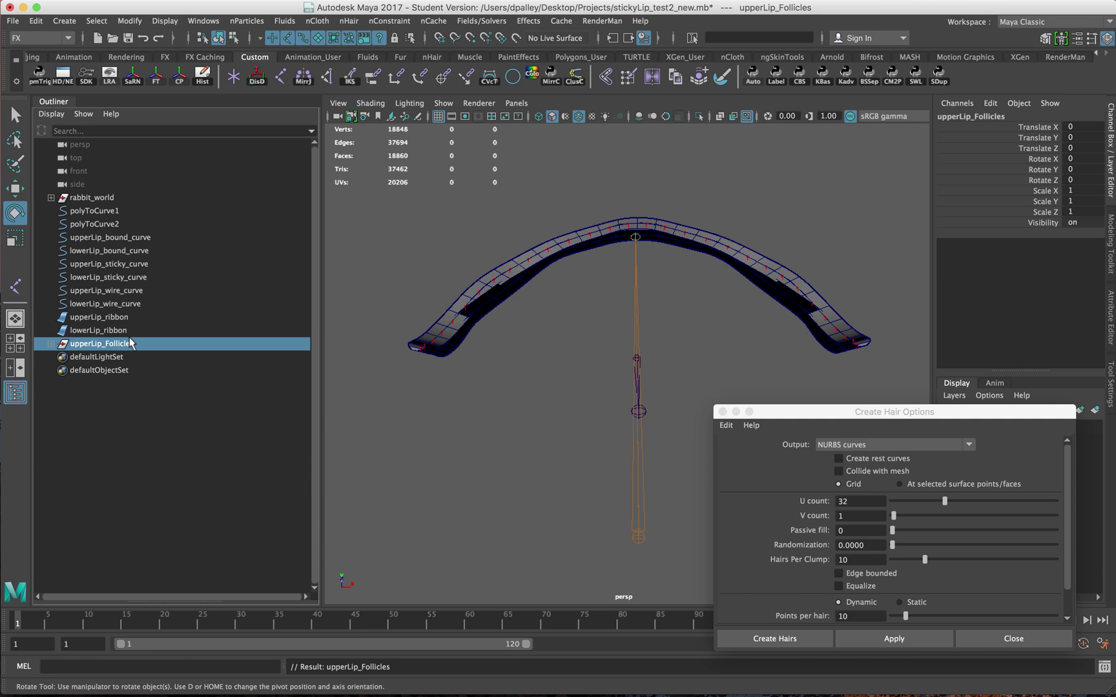
Select the lowerLip_ribbon surface.
{"action": "left_click_drag", "start_coordinate": [738, 268], "coordinate": [558, 353], "text": "alt"}
{"action": "left_click", "coordinate": [531, 373]}
{"action": "scroll", "coordinate": [581, 349], "scroll_direction": "up", "scroll_amount": 3}
Try creating hair on lowerLip_ribbon with a U count of 26 and V count of 1.
{"action": "double_click", "coordinate": [846, 502]}
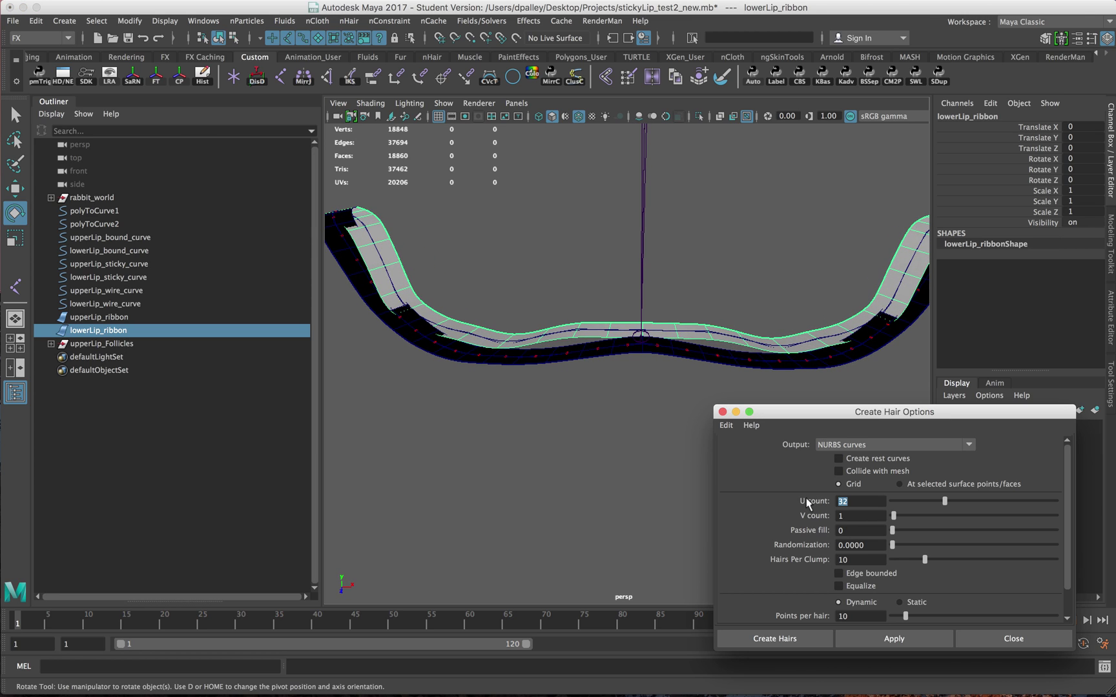
{"action": "type", "text": "26"}
{"action": "key", "text": "Return"}
{"action": "left_click", "coordinate": [920, 639]}
{"action": "left_click_drag", "start_coordinate": [633, 452], "coordinate": [643, 401], "text": "alt"}
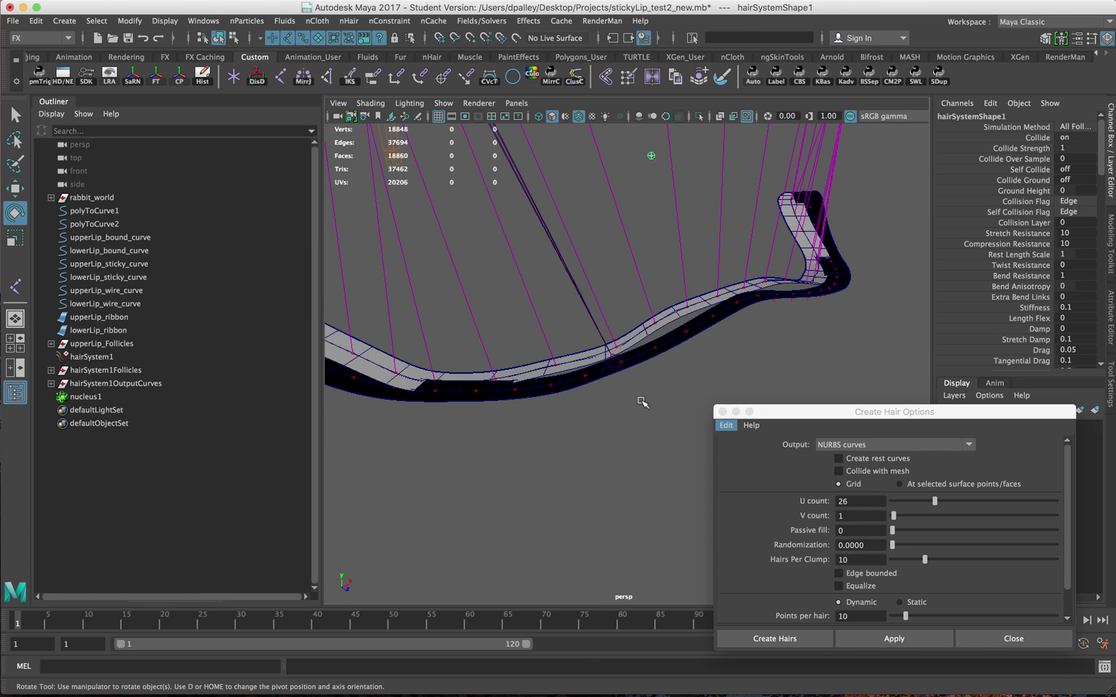
{"action": "key", "text": "super+z"}
Create hair on lowerLip_ribbon with a U count of 28 and V count of 1, and close the hair options.
{"action": "left_click", "coordinate": [853, 501]}
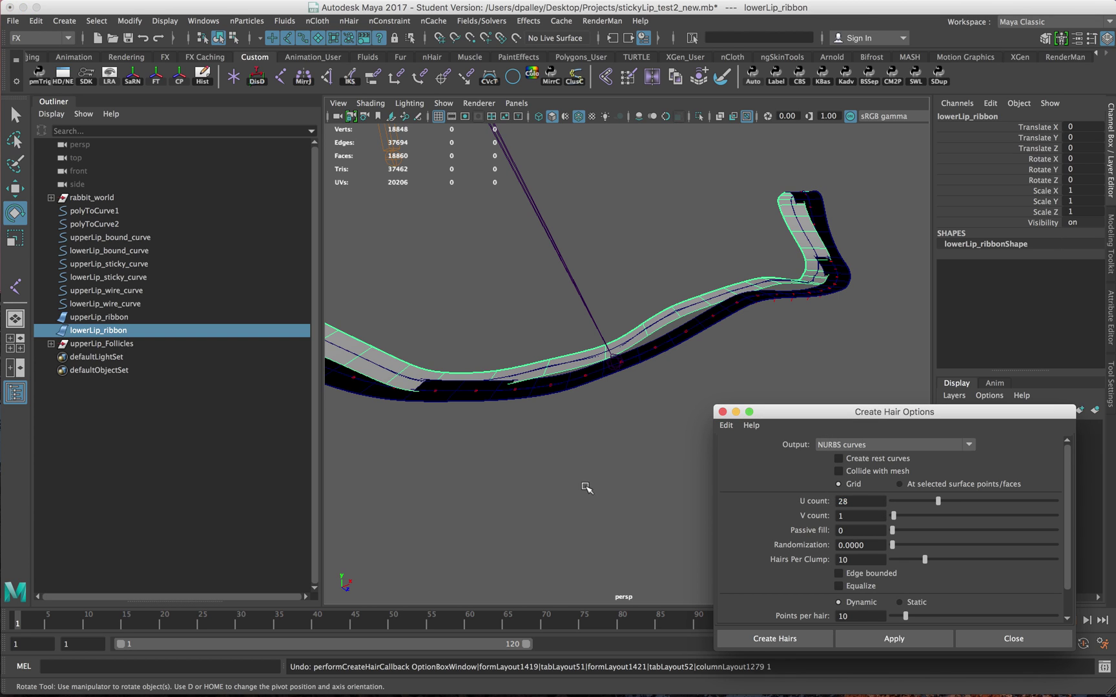
{"action": "left_click", "coordinate": [914, 640]}
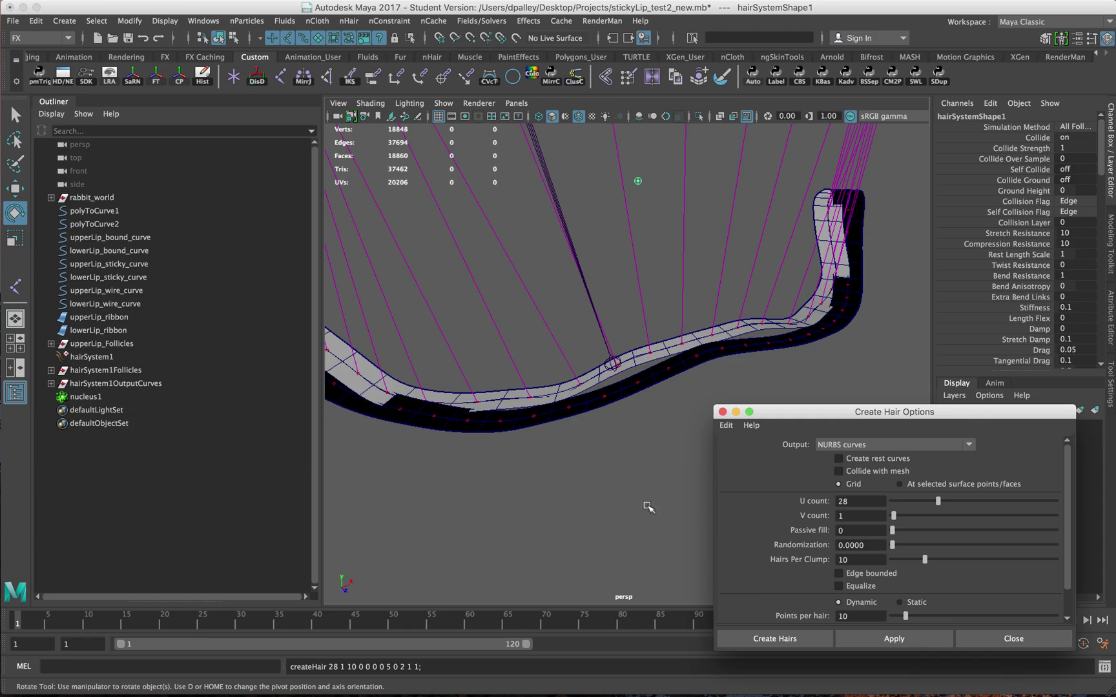
{"action": "left_click_drag", "start_coordinate": [595, 504], "coordinate": [685, 461], "text": "alt"}
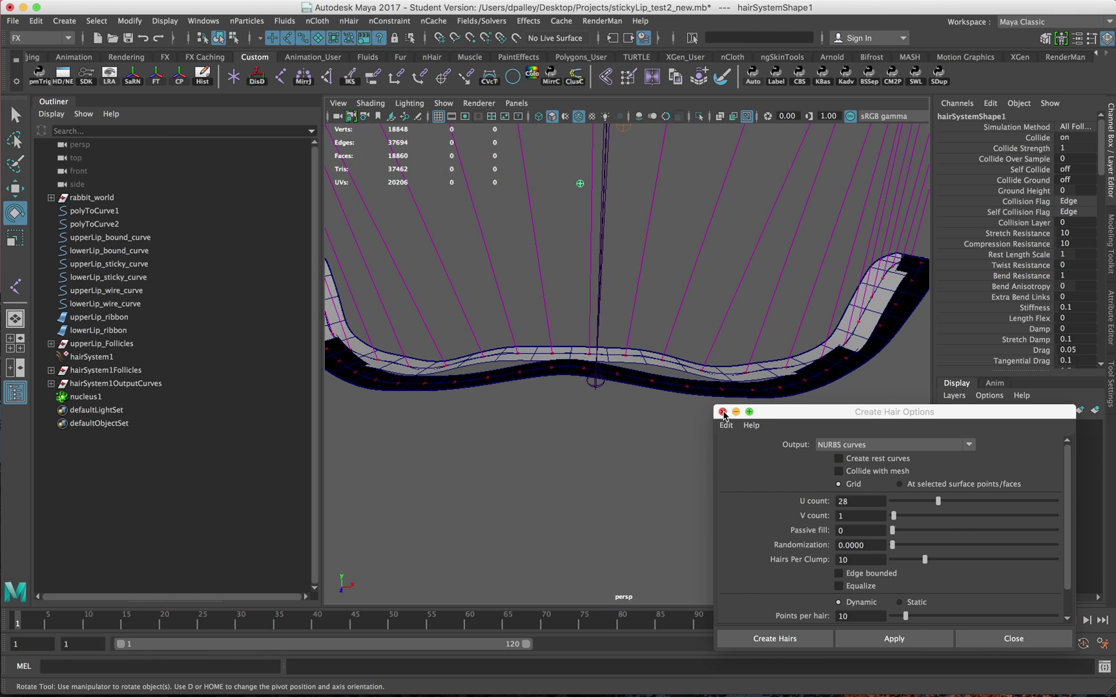
{"action": "left_click", "coordinate": [723, 412]}
Delete hairSystem1, hairSystem1OutputCurves and nucleus1, keeping only the follicles group on the lower lip ribbon.
{"action": "left_click", "coordinate": [107, 359]}
{"action": "left_click", "coordinate": [105, 385], "text": "ctrl"}
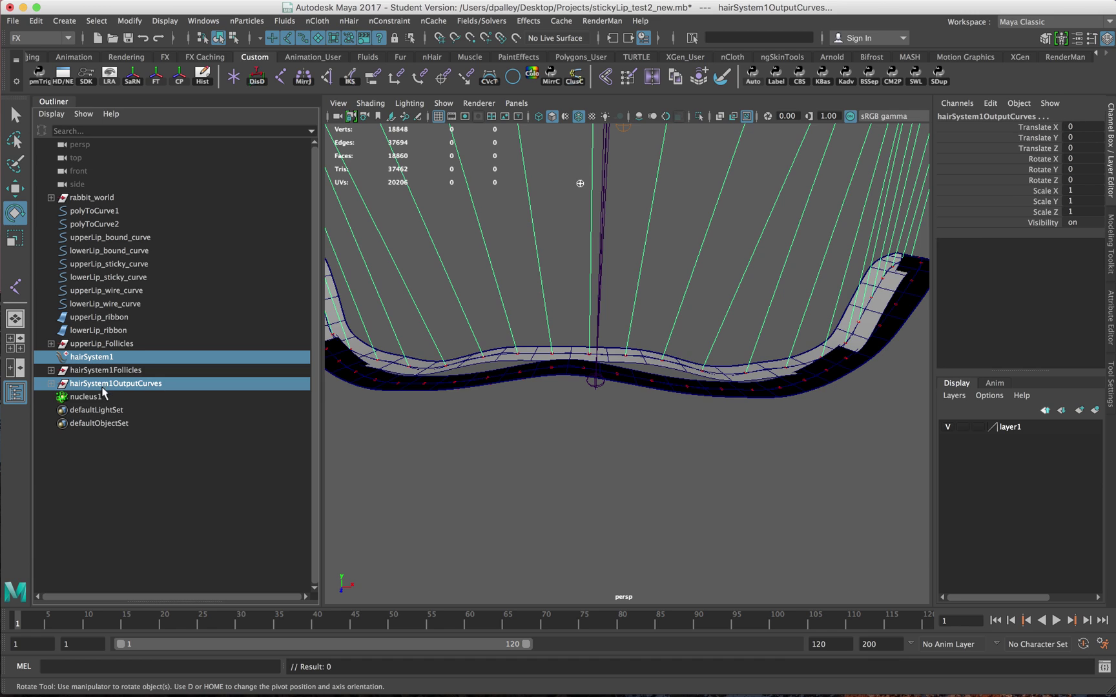
{"action": "left_click", "coordinate": [105, 397], "text": "ctrl"}
{"action": "key", "text": "Delete"}
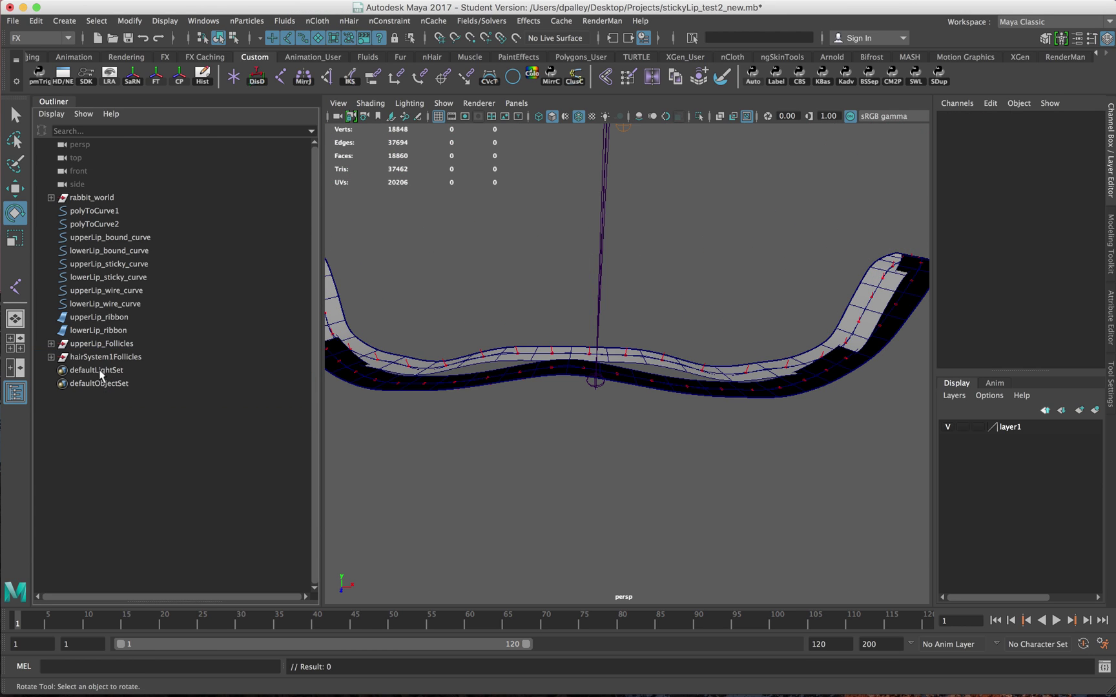
Rename the hairSystem1Follicles group as lowerLip_Follicles.
{"action": "double_click", "coordinate": [90, 359]}
{"action": "type", "text": "lowerLip_"}
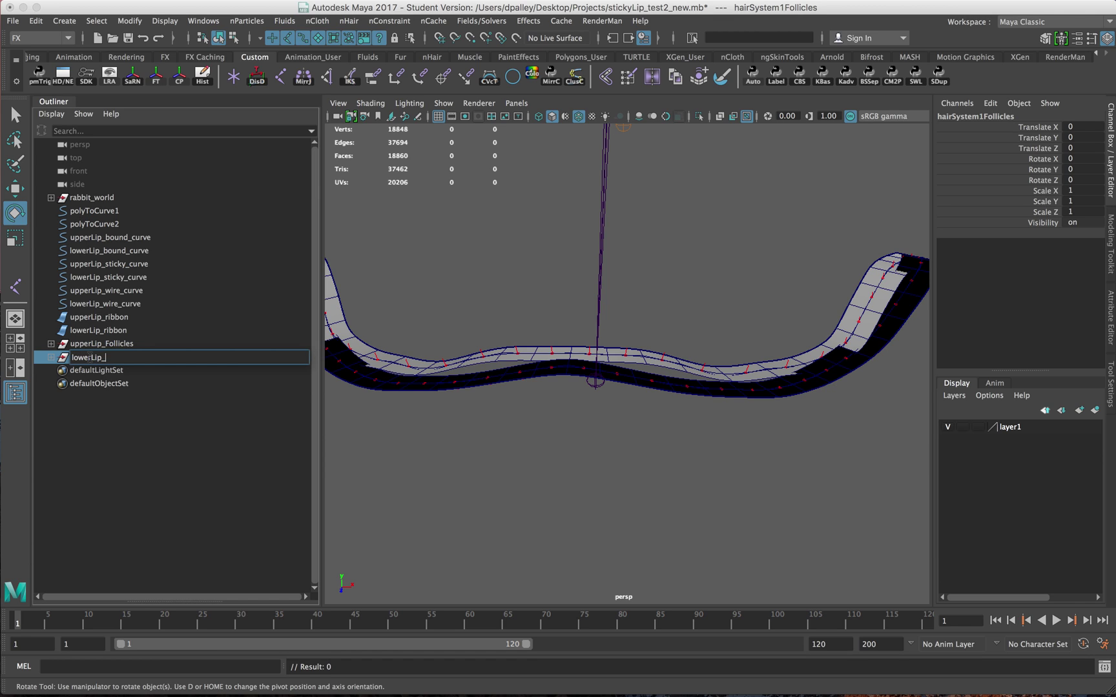
{"action": "type", "text": "Follicles"}
{"action": "key", "text": "Return"}
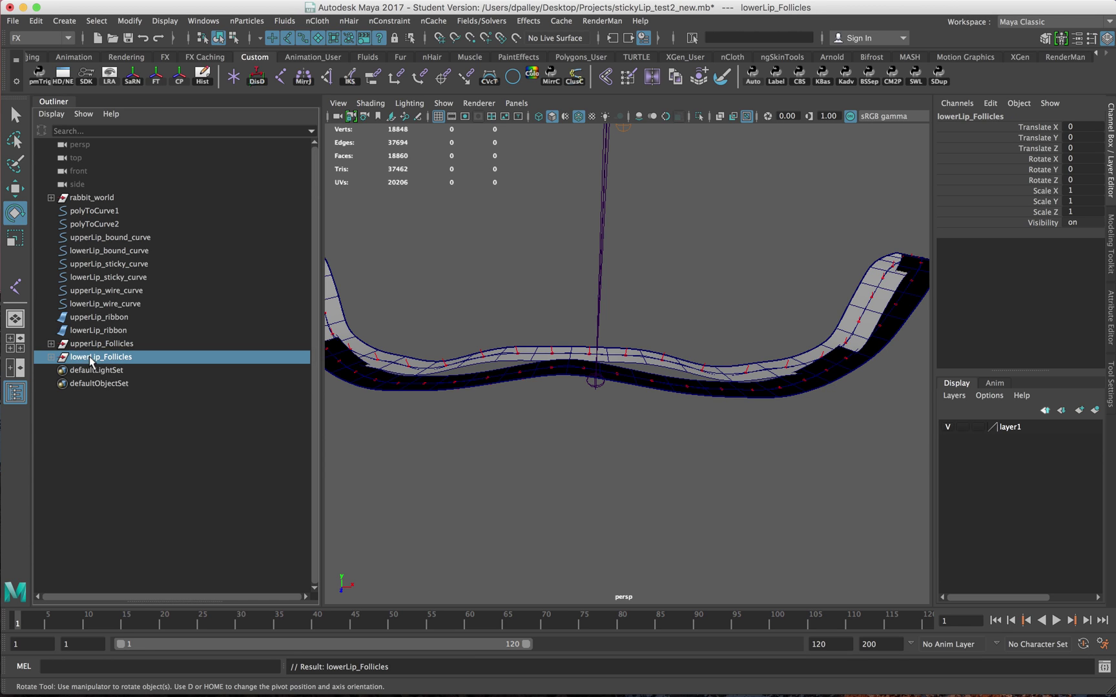
Delete the curve nodes beneath all follicles in the lowerLip_Follicles group, keeping the follicles themselves.
{"action": "left_click", "coordinate": [51, 357]}
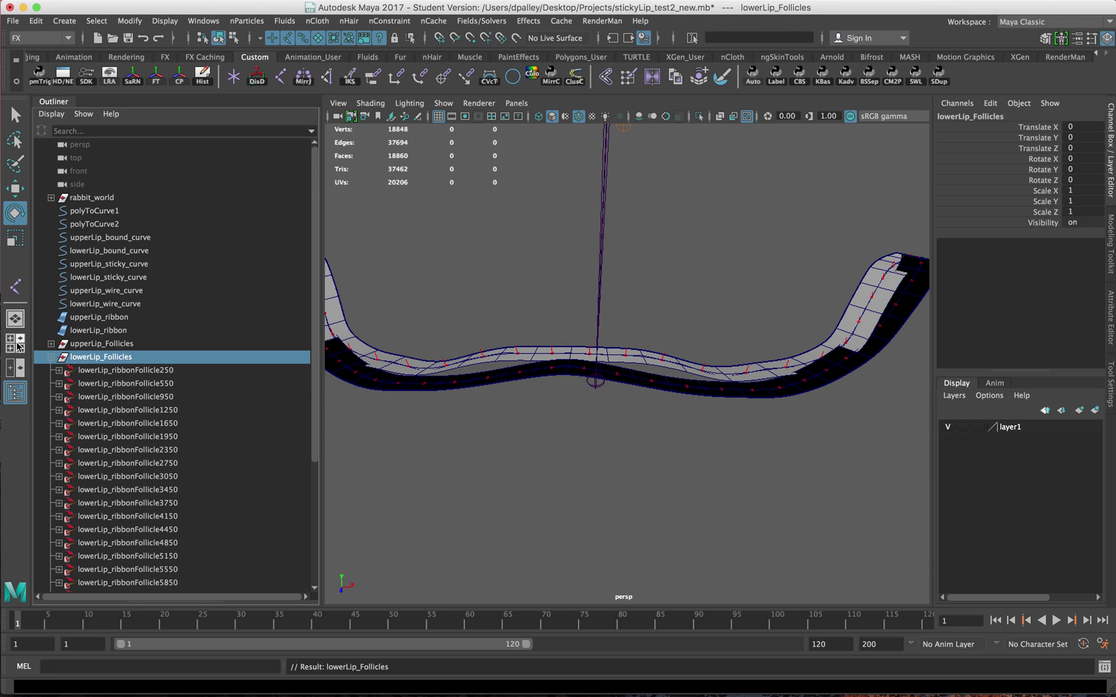
{"action": "left_click", "coordinate": [111, 370]}
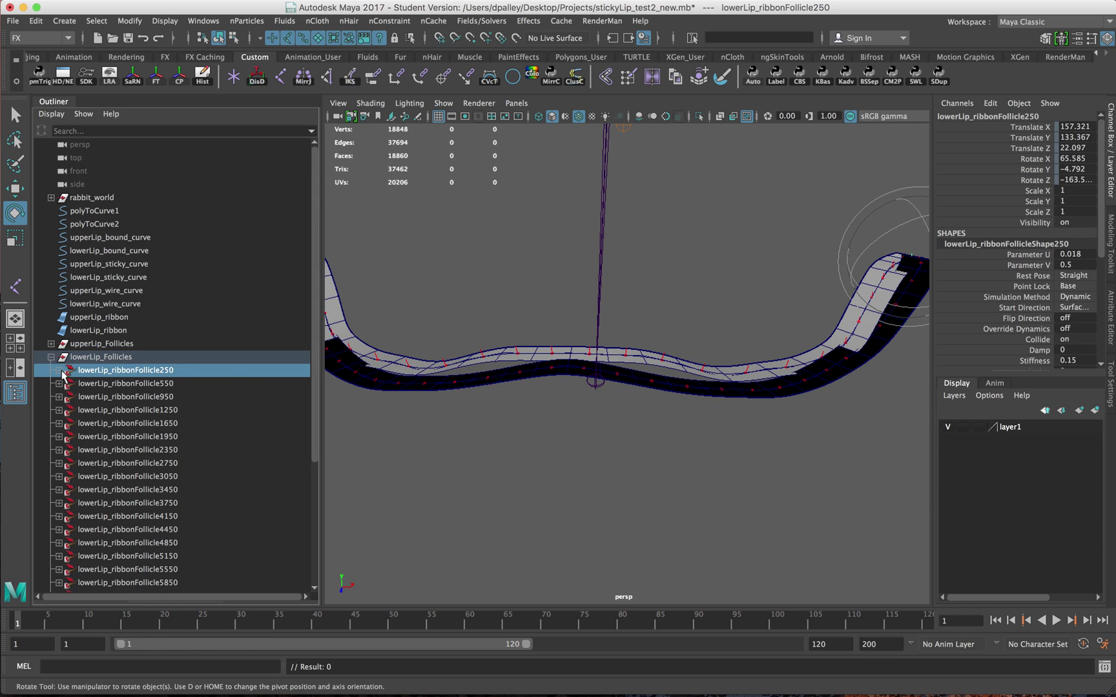
{"action": "left_click", "coordinate": [60, 371]}
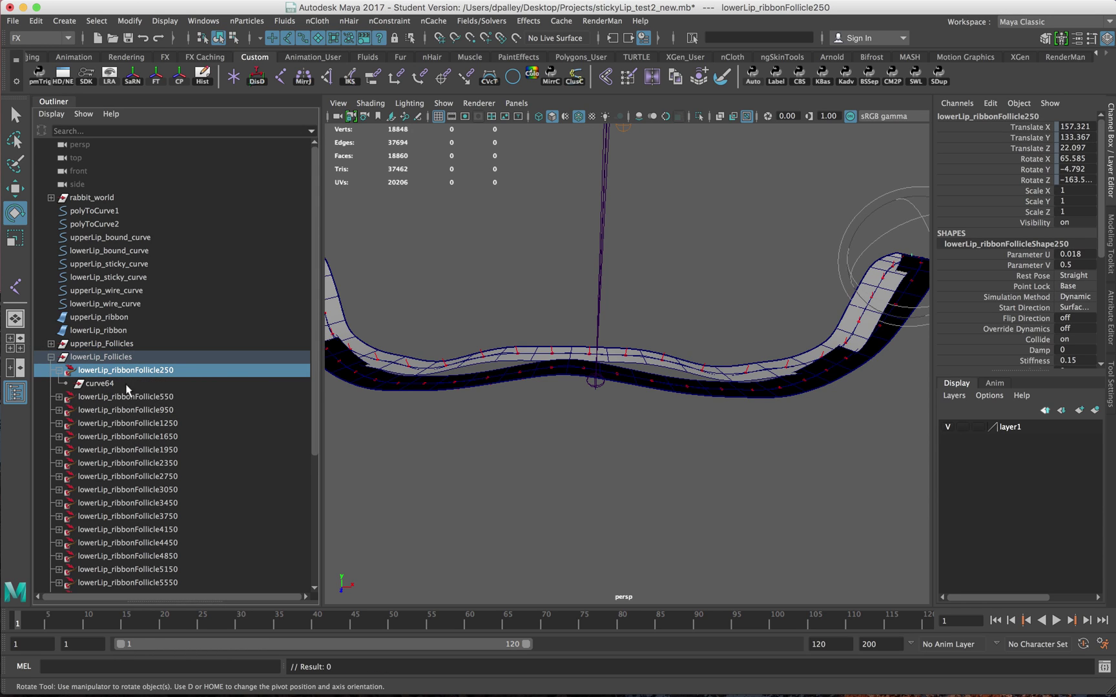
{"action": "left_click", "coordinate": [60, 371]}
{"action": "scroll", "coordinate": [169, 476], "scroll_direction": "down", "scroll_amount": 5}
{"action": "left_click", "coordinate": [152, 557], "text": "shift"}
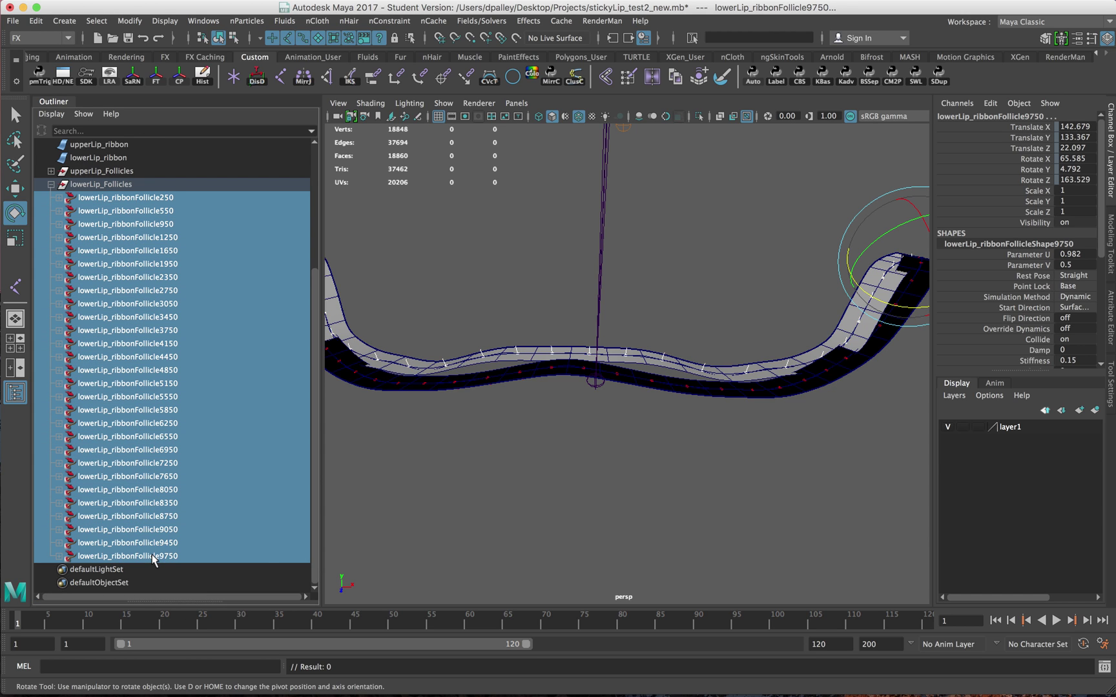
{"action": "key", "text": "Down"}
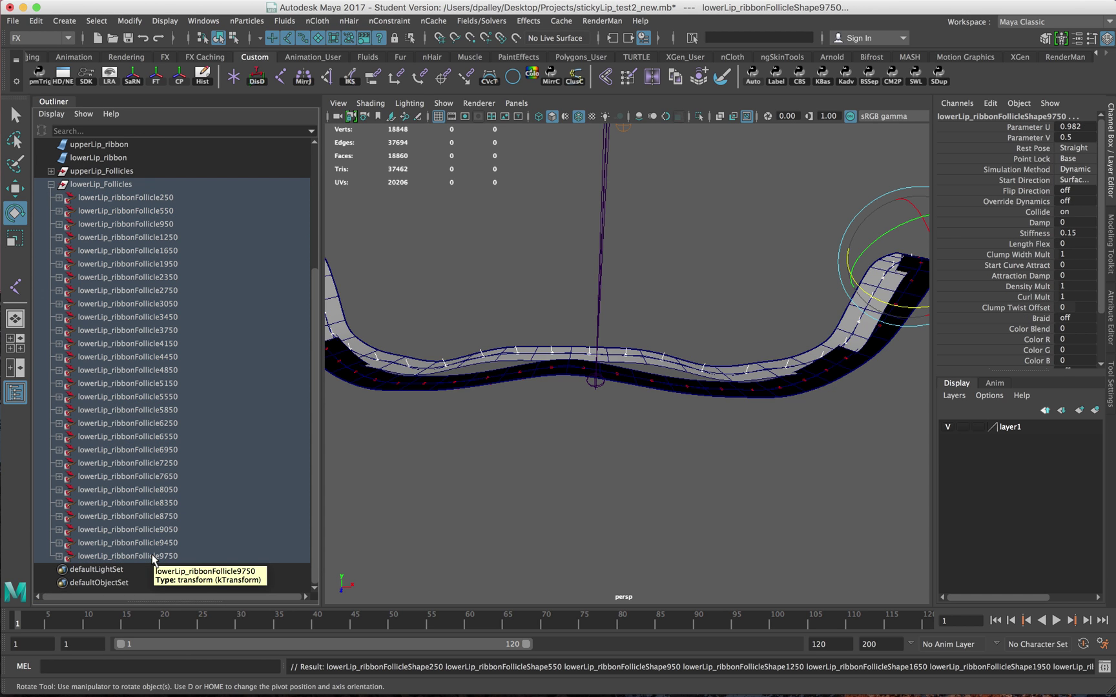
{"action": "key", "text": "Down"}
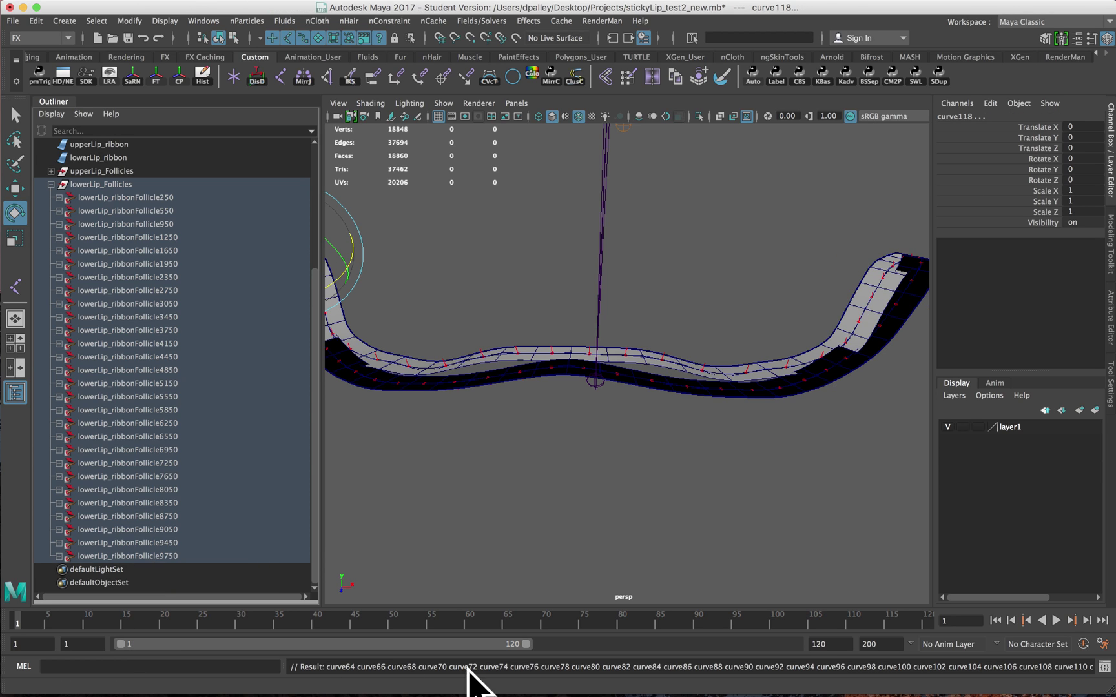
Delete the curve nodes beneath all follicles in the upperLip_Follicles group and collapse the lowerLip_Follicles group.
{"action": "left_click", "coordinate": [51, 184]}
{"action": "left_click", "coordinate": [51, 343]}
{"action": "left_click", "coordinate": [70, 357]}
{"action": "scroll", "coordinate": [202, 538], "scroll_direction": "down", "scroll_amount": 5}
{"action": "left_click", "coordinate": [171, 543]}
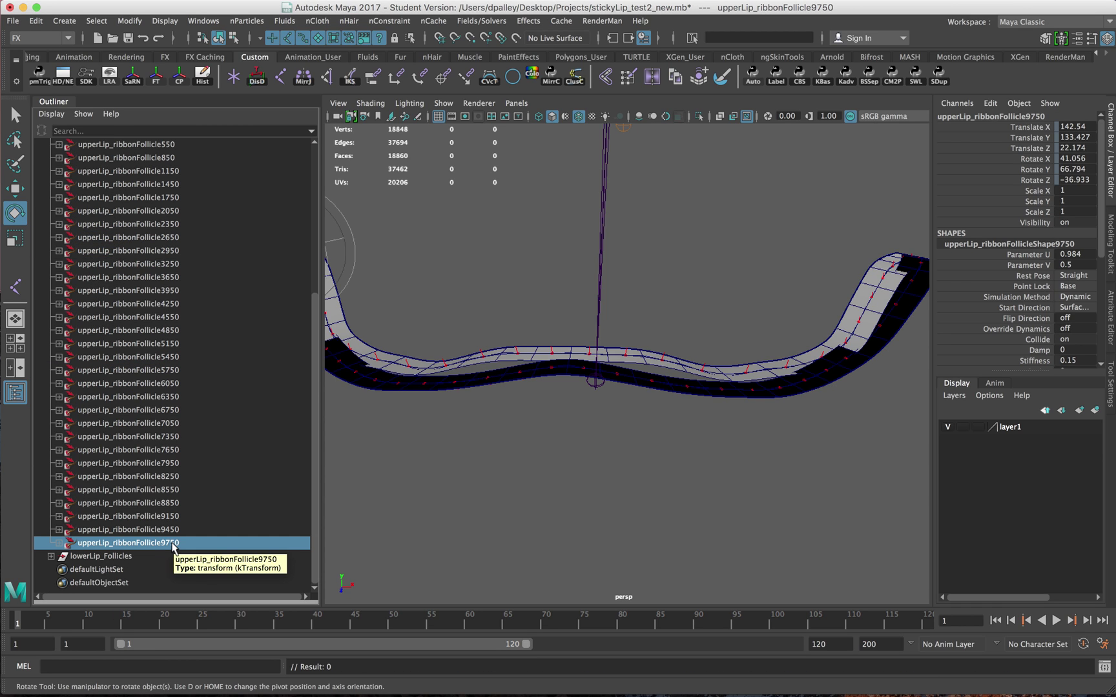
{"action": "scroll", "coordinate": [161, 397], "scroll_direction": "up", "scroll_amount": 5}
{"action": "left_click", "coordinate": [158, 343], "text": "shift"}
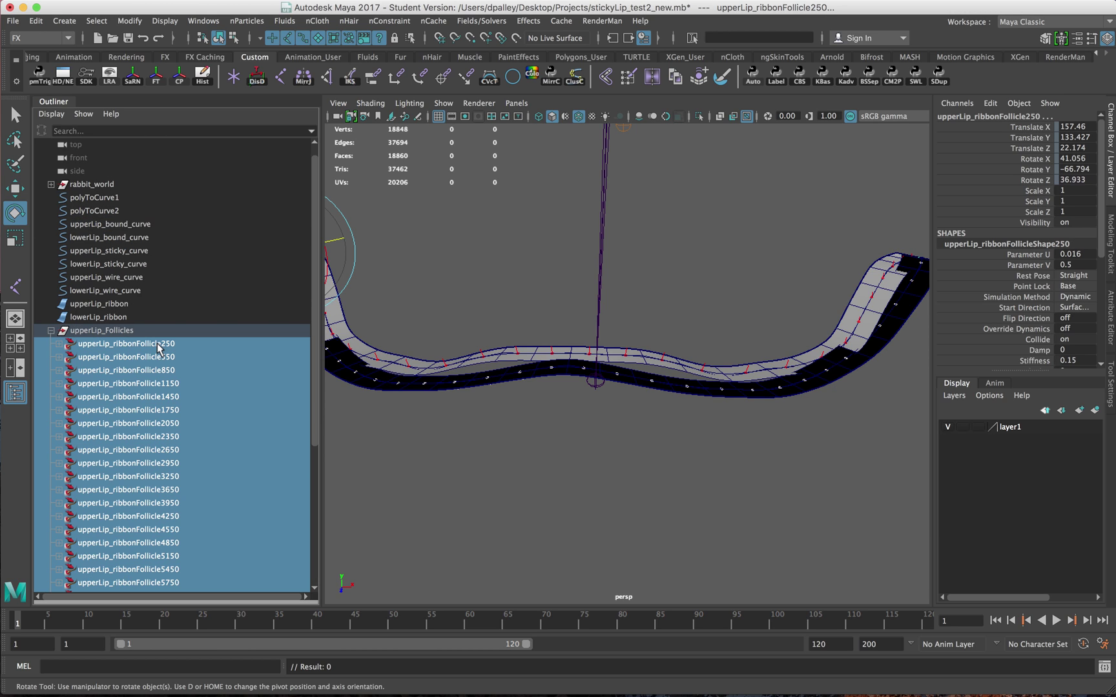
{"action": "key", "text": "Right"}
{"action": "key", "text": "Delete"}
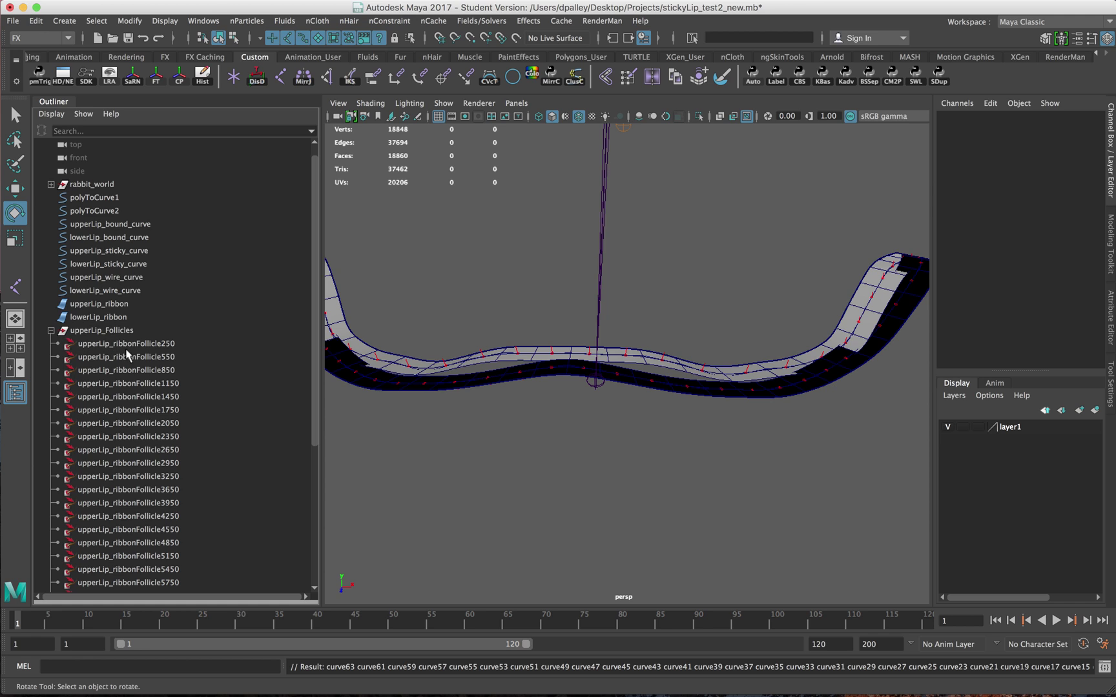
Open the Python script that renames ribbon follicles and adds bind joints, with the Script Editor resized and clear of the Outliner.
{"action": "right_click_drag", "start_coordinate": [456, 421], "coordinate": [491, 473], "text": "alt"}
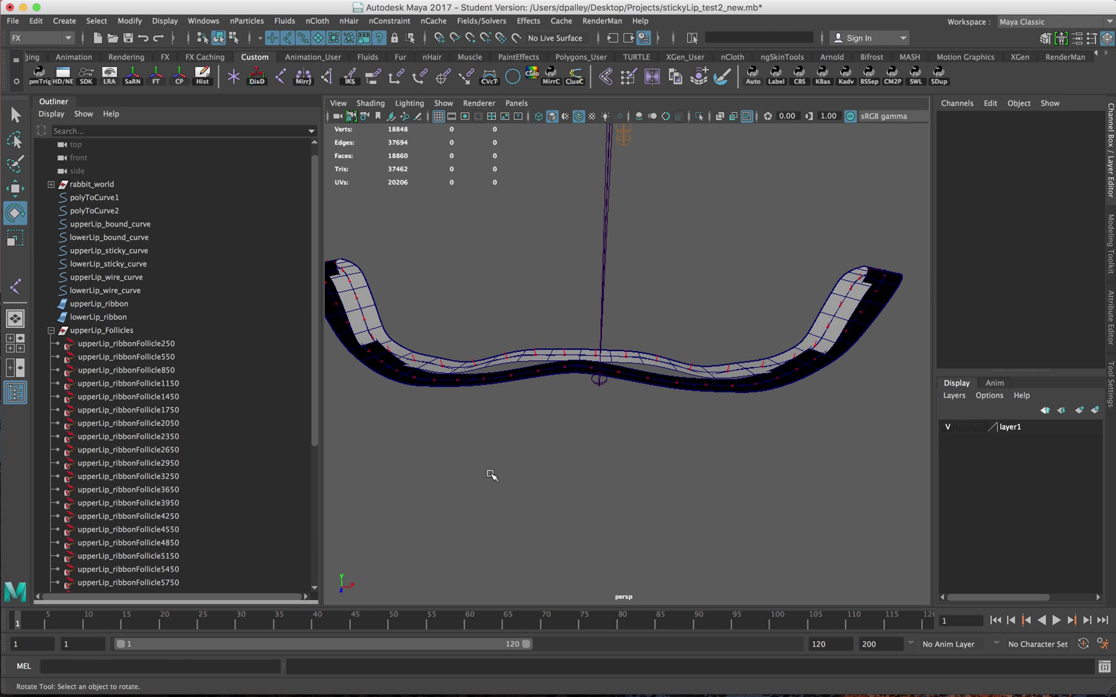
{"action": "left_click", "coordinate": [155, 346]}
{"action": "left_click_drag", "start_coordinate": [511, 466], "coordinate": [553, 463], "text": "alt"}
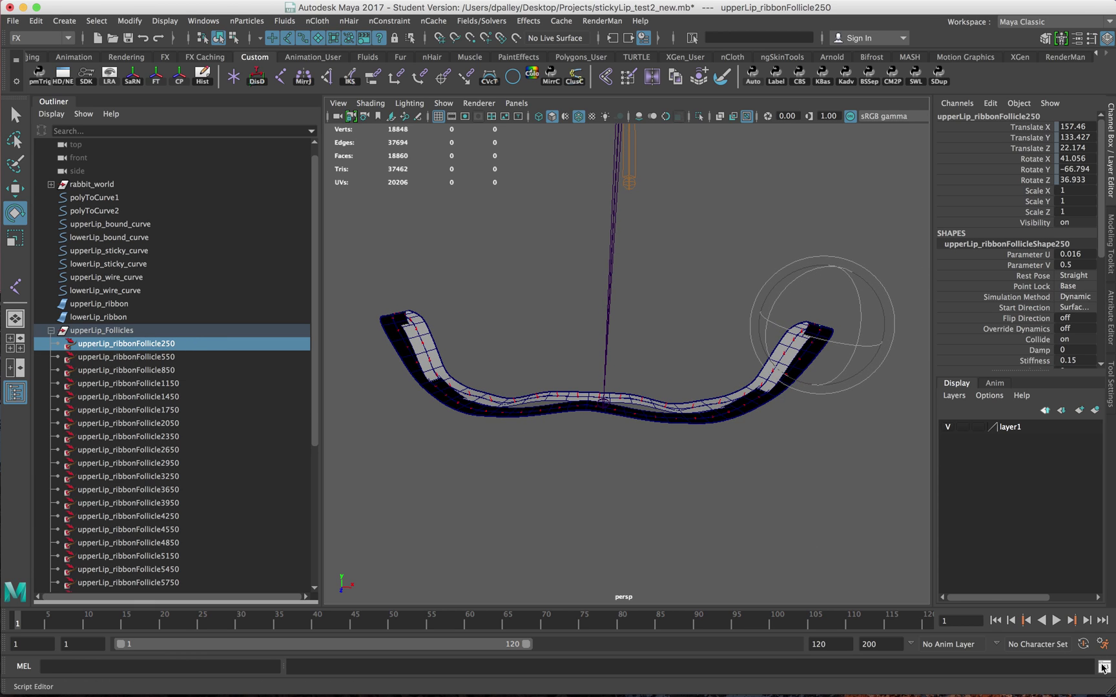
{"action": "scroll", "coordinate": [729, 468], "scroll_direction": "down", "scroll_amount": 1}
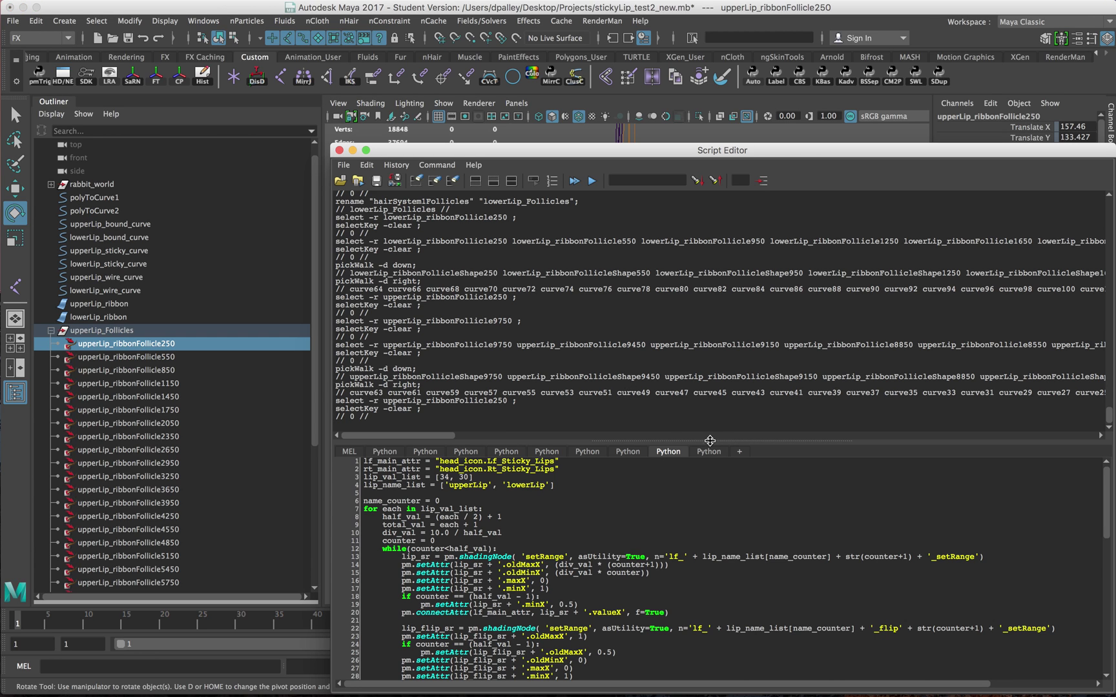
{"action": "left_click", "coordinate": [709, 452]}
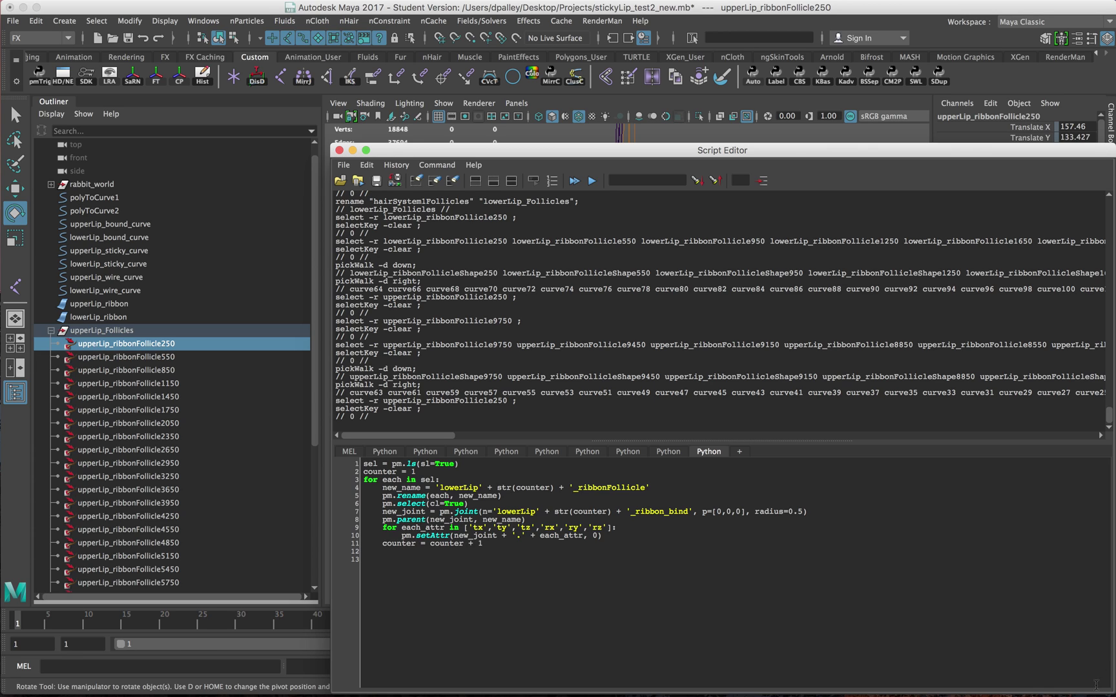
{"action": "left_click_drag", "start_coordinate": [1106, 689], "coordinate": [929, 506]}
{"action": "left_click_drag", "start_coordinate": [723, 149], "coordinate": [939, 137]}
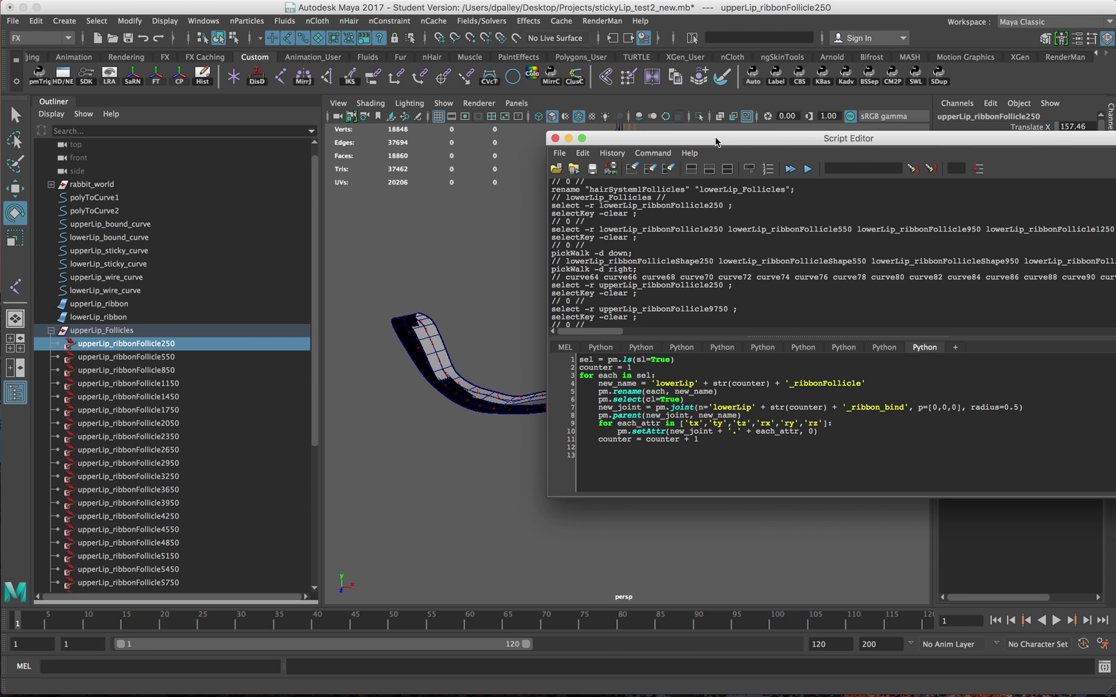
{"action": "left_click_drag", "start_coordinate": [715, 141], "coordinate": [609, 195]}
Change both name prefixes in the script to upperLip and run it on all upper lip follicles, from upperLip_ribbonFollicle250 to upperLip_ribbonFollicle9750.
{"action": "left_click", "coordinate": [110, 350]}
{"action": "scroll", "coordinate": [153, 393], "scroll_direction": "down", "scroll_amount": 5}
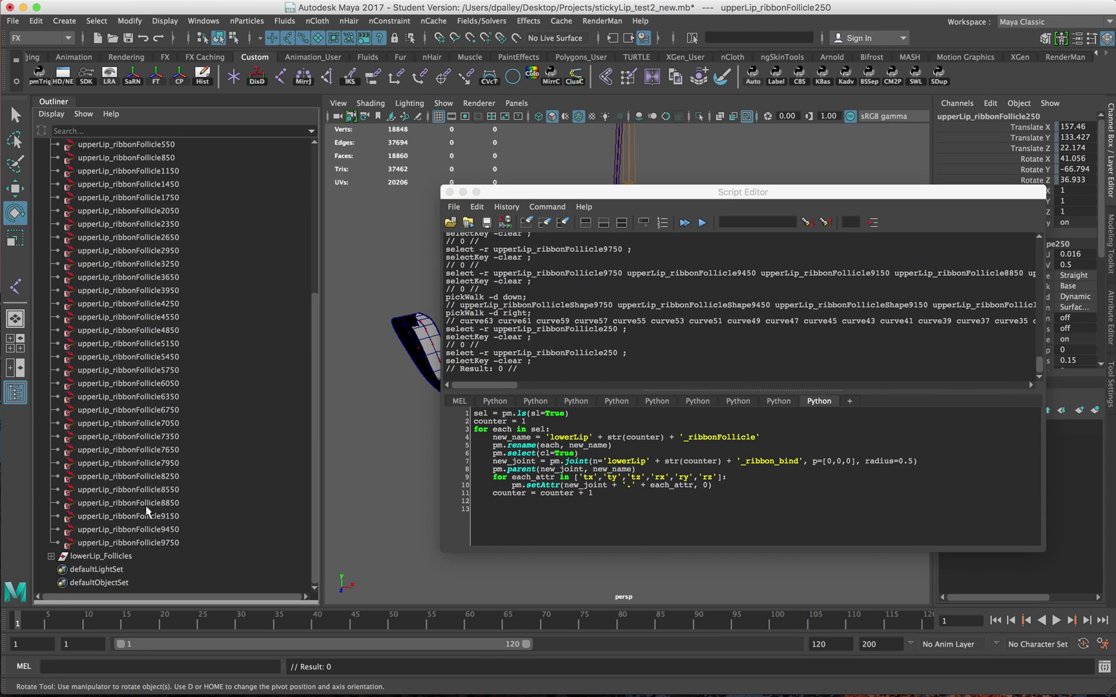
{"action": "left_click", "coordinate": [129, 543], "text": "shift"}
{"action": "left_click", "coordinate": [561, 438]}
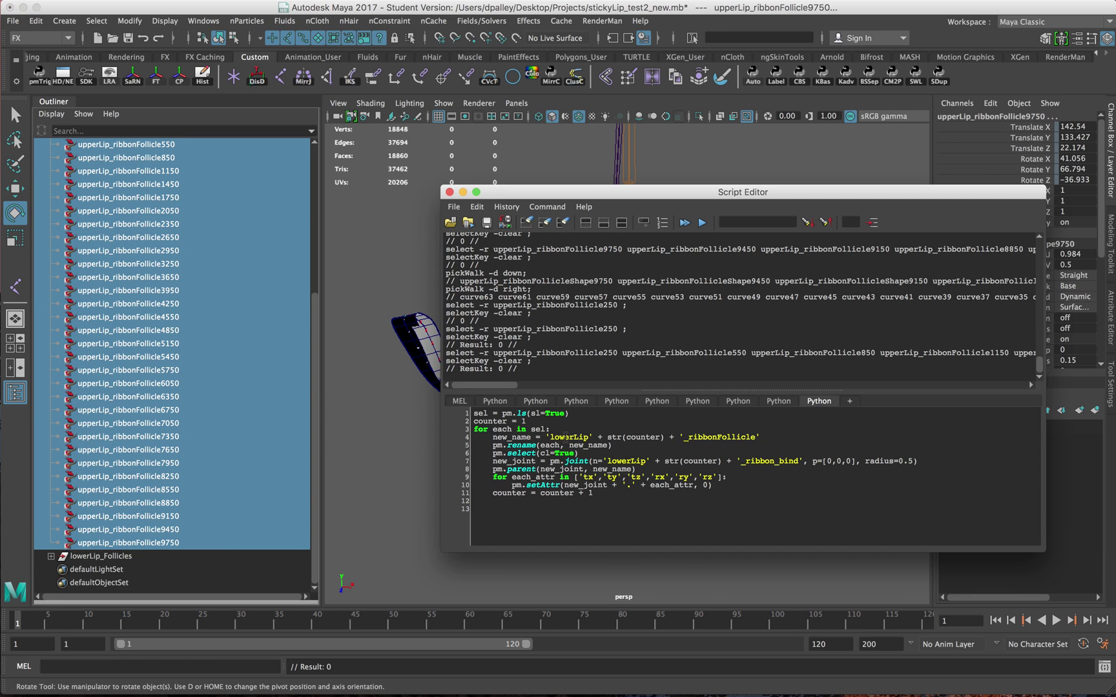
{"action": "type", "text": "upp"}
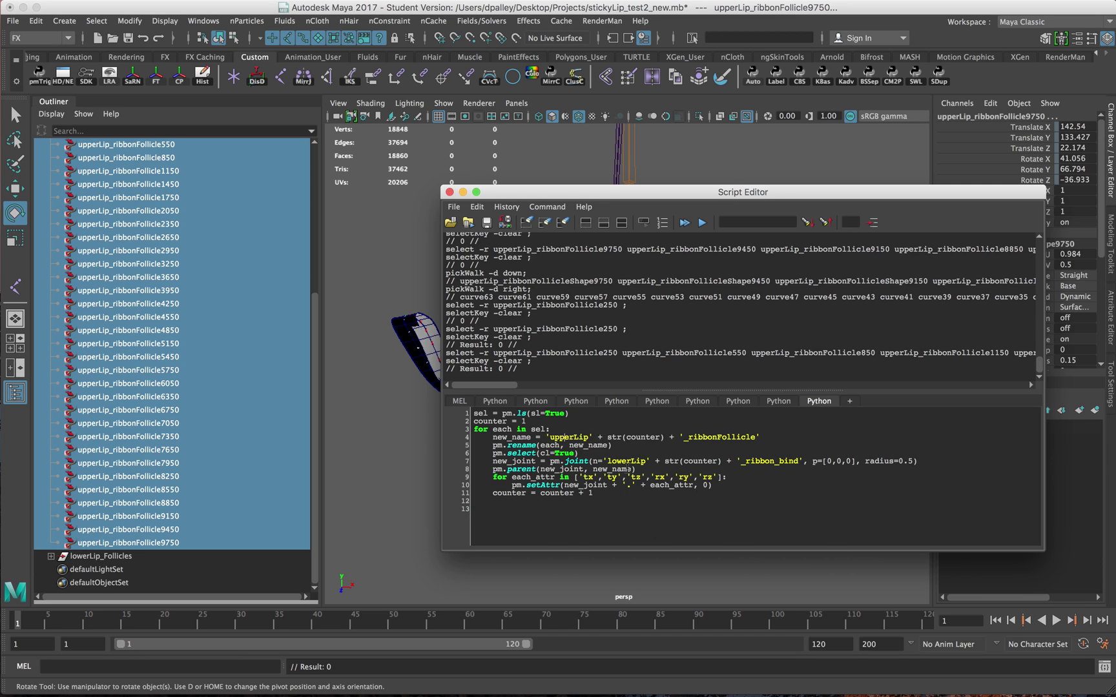
{"action": "type", "text": "upp"}
{"action": "left_click", "coordinate": [688, 222]}
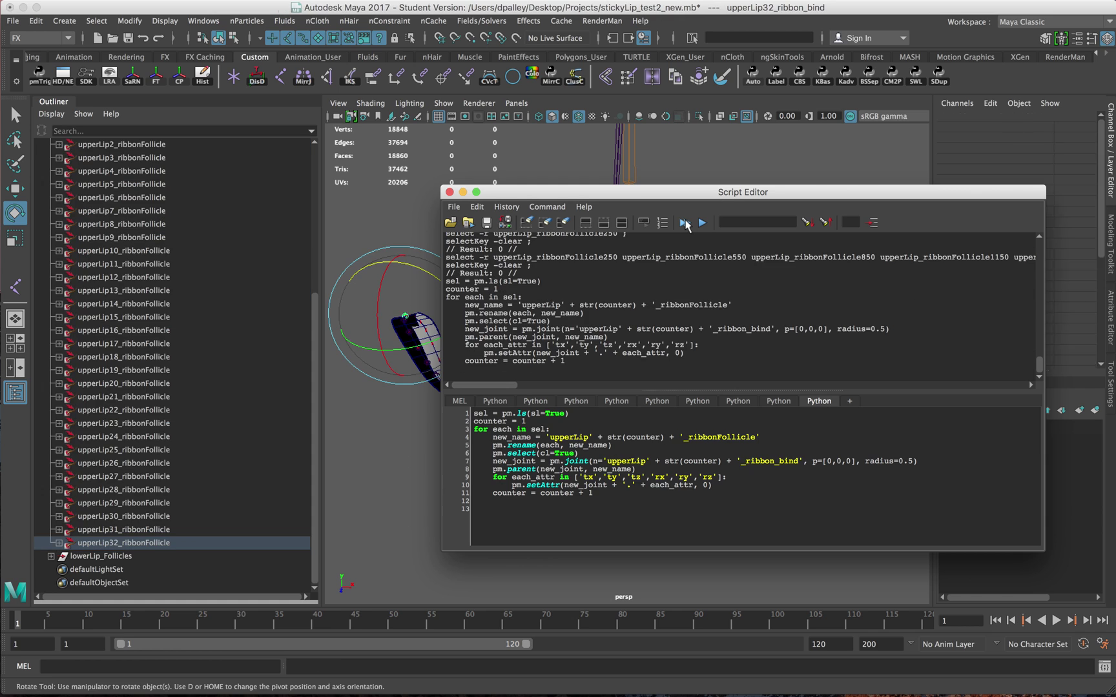
Move the Script Editor out of the way and inspect the bind joints along the upper lip ribbon.
{"action": "left_click_drag", "start_coordinate": [682, 195], "coordinate": [751, 611]}
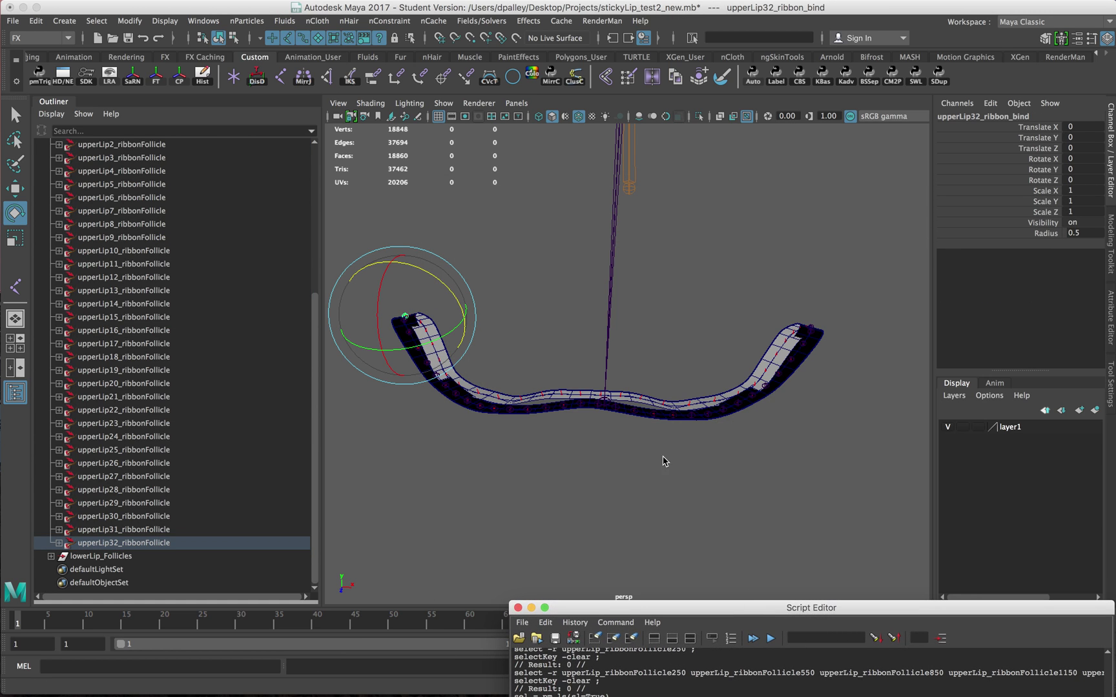
{"action": "left_click_drag", "start_coordinate": [665, 456], "coordinate": [662, 438], "text": "alt"}
{"action": "right_click_drag", "start_coordinate": [662, 439], "coordinate": [819, 445], "text": "alt"}
{"action": "left_click_drag", "start_coordinate": [819, 444], "coordinate": [692, 342], "text": "alt"}
Try a radius of 0.6 on all the upper lip ribbon bind joints, and undo the radius changes.
{"action": "scroll", "coordinate": [152, 394], "scroll_direction": "up", "scroll_amount": 5}
{"action": "left_click", "coordinate": [152, 357]}
{"action": "scroll", "coordinate": [162, 452], "scroll_direction": "down", "scroll_amount": 5}
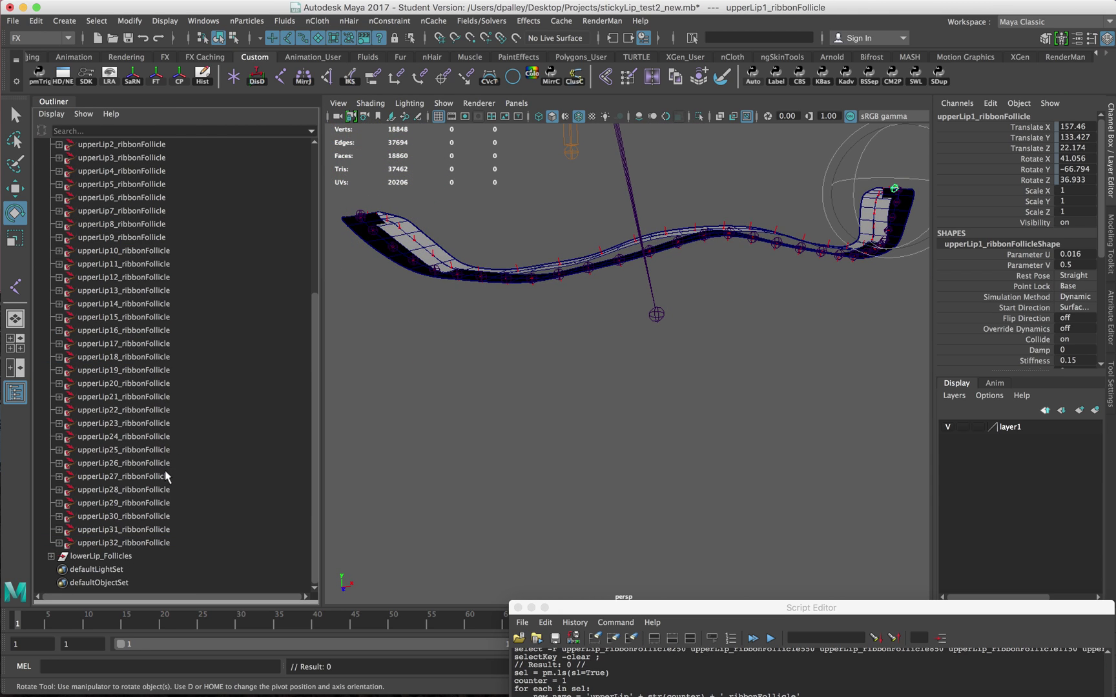
{"action": "left_click", "coordinate": [153, 544], "text": "shift"}
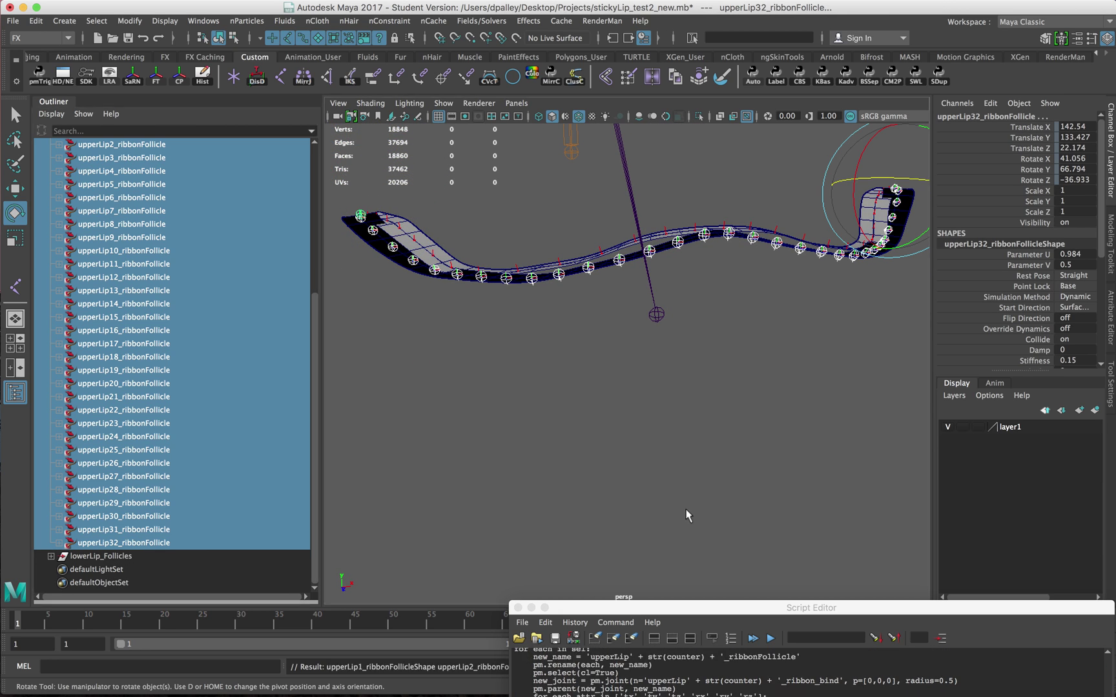
{"action": "key", "text": "ctrl+Return"}
{"action": "left_click", "coordinate": [1044, 236]}
{"action": "middle_click_drag", "start_coordinate": [730, 260], "coordinate": [754, 262]}
{"action": "left_click_drag", "start_coordinate": [754, 262], "coordinate": [732, 261], "text": "alt"}
{"action": "middle_click_drag", "start_coordinate": [733, 261], "coordinate": [725, 261]}
{"action": "left_click_drag", "start_coordinate": [784, 321], "coordinate": [750, 381], "text": "alt"}
{"action": "key", "text": "ctrl+z"}
{"action": "key", "text": "ctrl+z"}
Collapse the upperLip_Follicles group and select every follicle in the lowerLip_Follicles group.
{"action": "right_click_drag", "start_coordinate": [750, 381], "coordinate": [765, 381], "text": "alt"}
{"action": "left_click_drag", "start_coordinate": [765, 381], "coordinate": [771, 381], "text": "alt"}
{"action": "left_click_drag", "start_coordinate": [685, 289], "coordinate": [839, 309], "text": "alt"}
{"action": "left_click_drag", "start_coordinate": [607, 159], "coordinate": [606, 199], "text": "alt"}
{"action": "right_click_drag", "start_coordinate": [566, 393], "coordinate": [568, 394], "text": "alt"}
{"action": "left_click_drag", "start_coordinate": [569, 393], "coordinate": [660, 289], "text": "alt"}
{"action": "scroll", "coordinate": [165, 271], "scroll_direction": "up", "scroll_amount": 5}
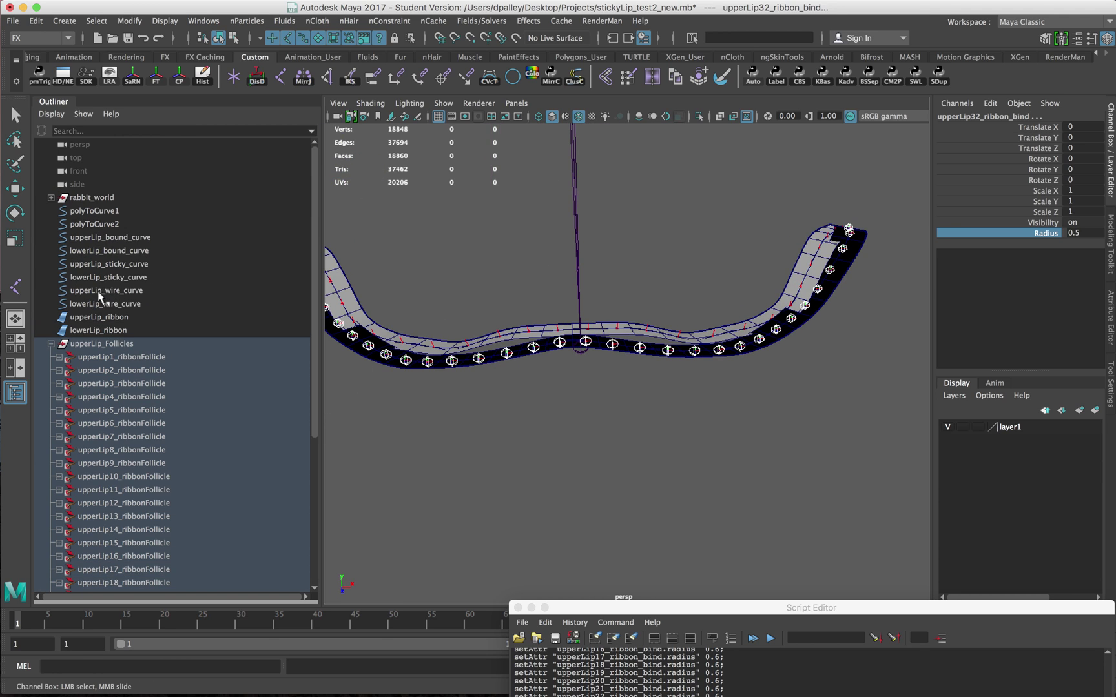
{"action": "left_click", "coordinate": [51, 343]}
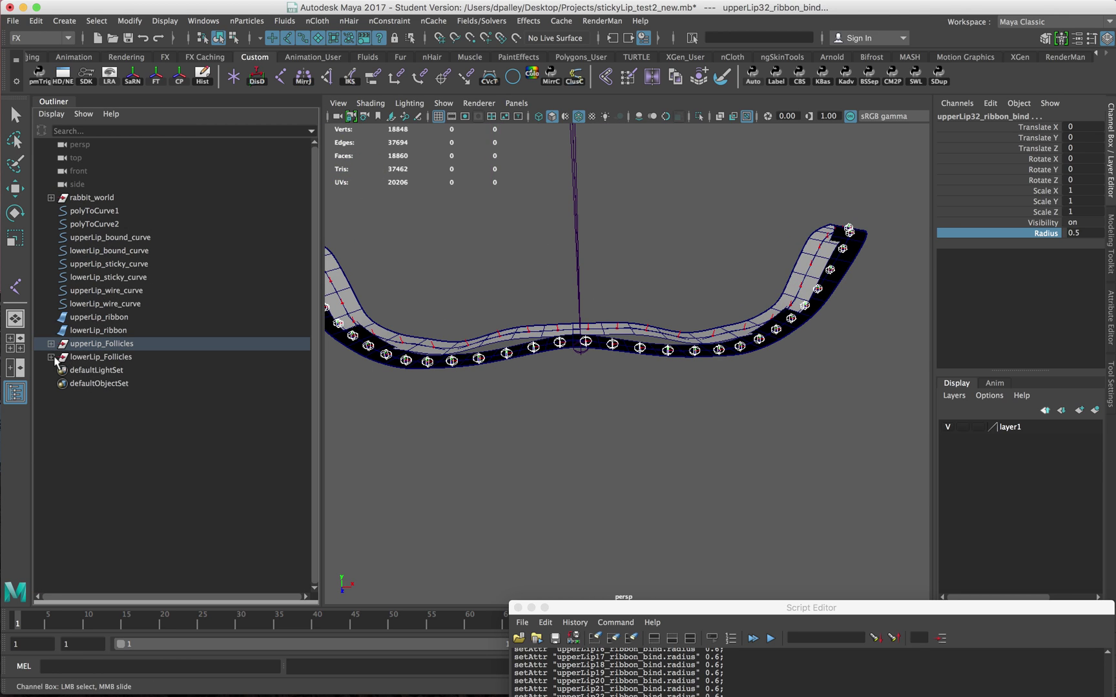
{"action": "left_click", "coordinate": [50, 357]}
{"action": "left_click", "coordinate": [94, 371]}
{"action": "scroll", "coordinate": [130, 388], "scroll_direction": "down", "scroll_amount": 5}
{"action": "left_click", "coordinate": [177, 557], "text": "shift"}
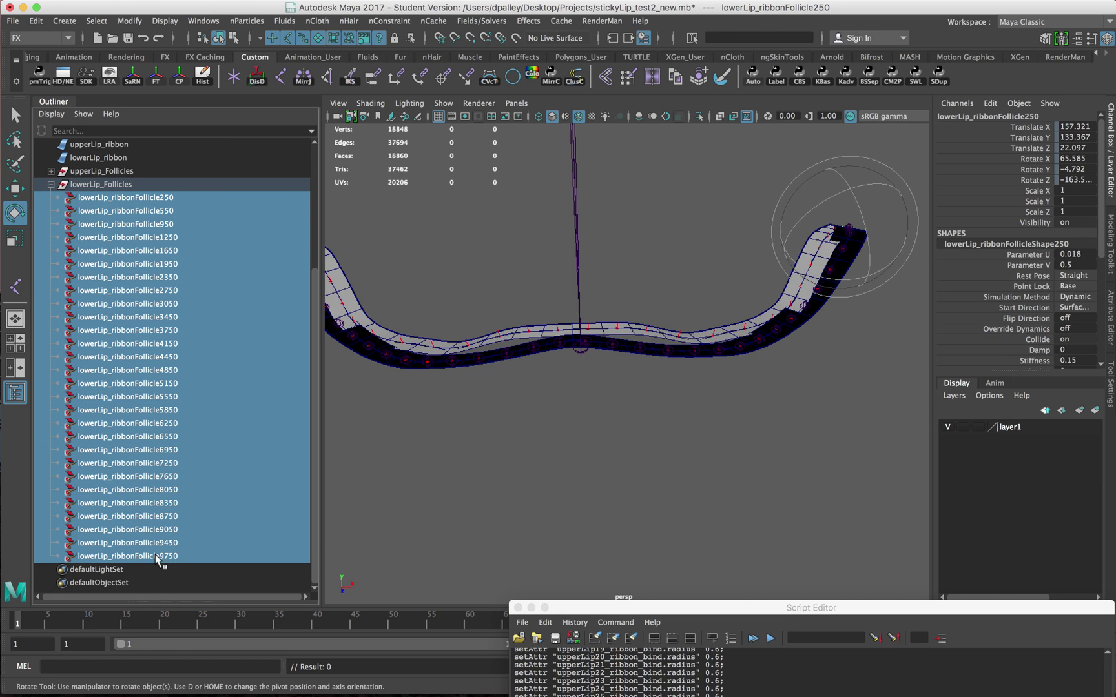
Change both name prefixes in the script to lowerLip, run it on the selected follicles, and move the Script Editor aside.
{"action": "left_click_drag", "start_coordinate": [736, 606], "coordinate": [584, 171]}
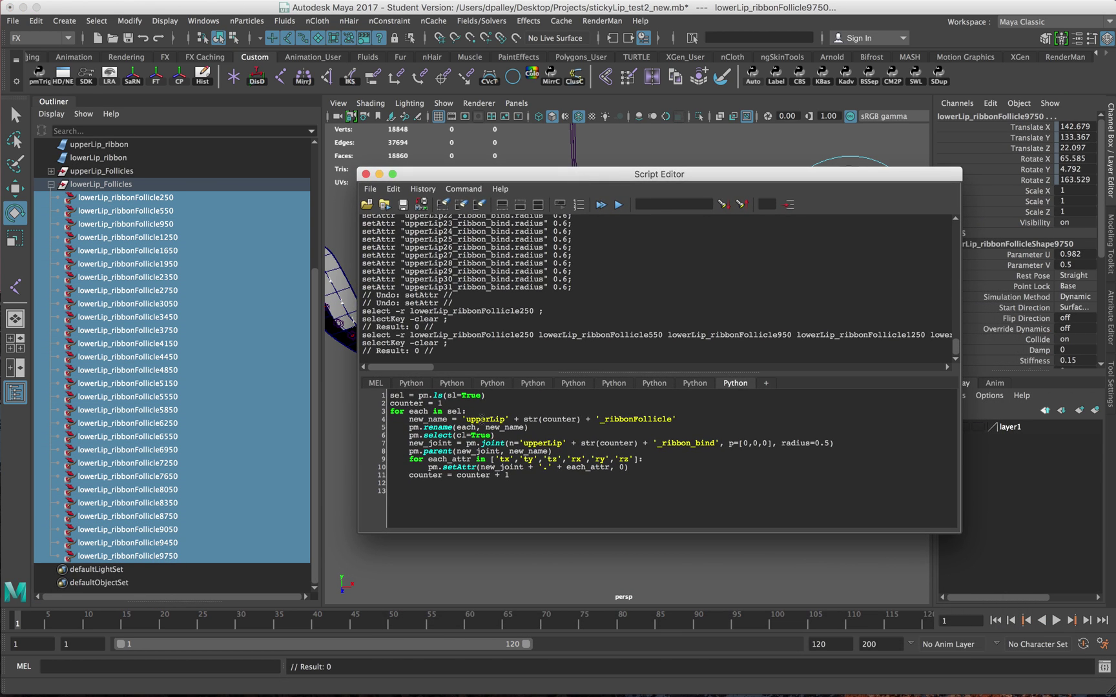
{"action": "type", "text": "low"}
{"action": "type", "text": "low"}
{"action": "left_click", "coordinate": [600, 206]}
{"action": "left_click_drag", "start_coordinate": [605, 177], "coordinate": [629, 603]}
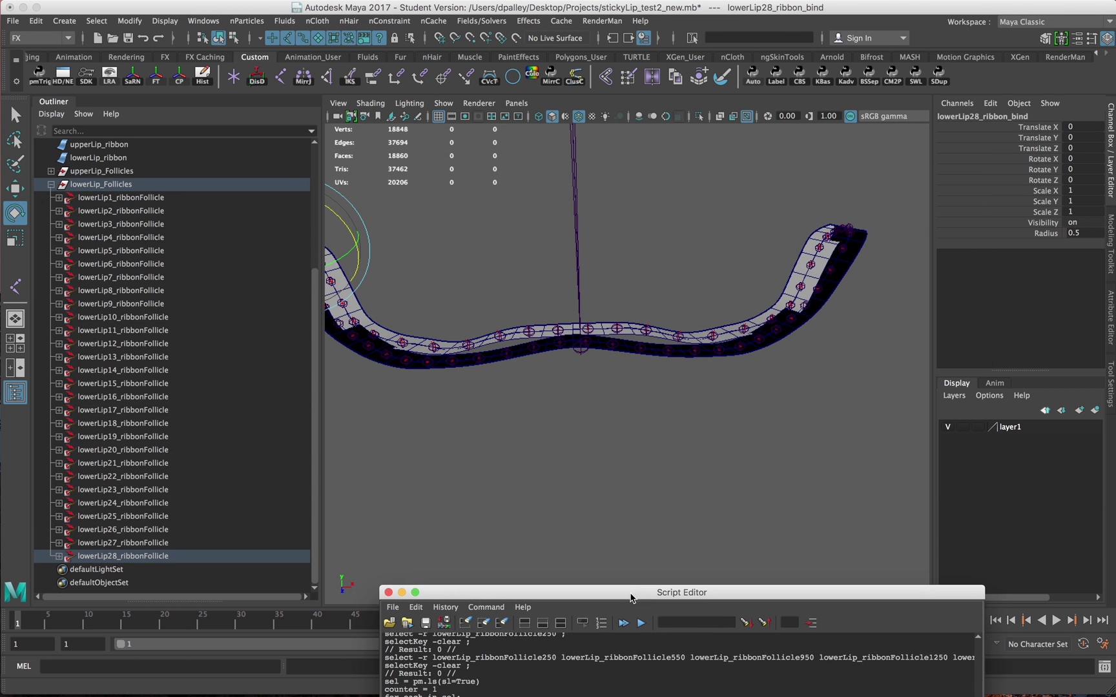
Select the lowerLip19_ribbon_bind joint, collapse the lowerLip_Follicles group, and turn on polygon display in the viewport.
{"action": "left_click_drag", "start_coordinate": [583, 398], "coordinate": [648, 369], "text": "alt"}
{"action": "left_click", "coordinate": [556, 386]}
{"action": "left_click", "coordinate": [51, 185]}
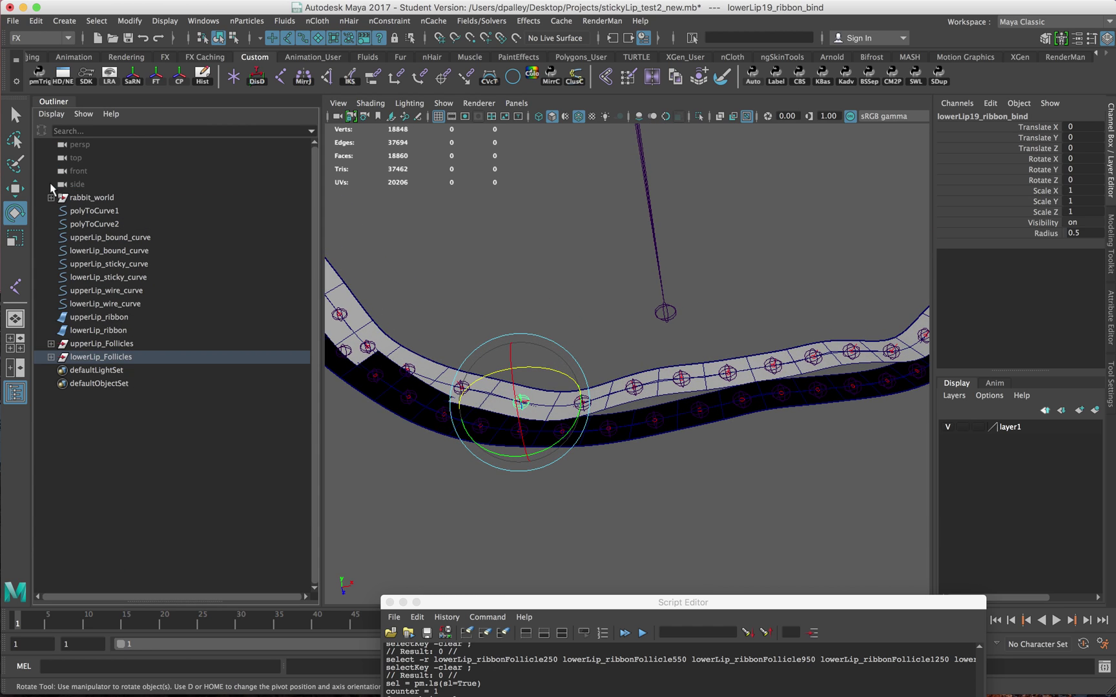
{"action": "left_click", "coordinate": [451, 106]}
{"action": "left_click", "coordinate": [466, 226]}
Examine how the upper and lower lip bind joints sit along the rabbit's mouth, including the lip corners.
{"action": "left_click_drag", "start_coordinate": [600, 362], "coordinate": [566, 361], "text": "alt"}
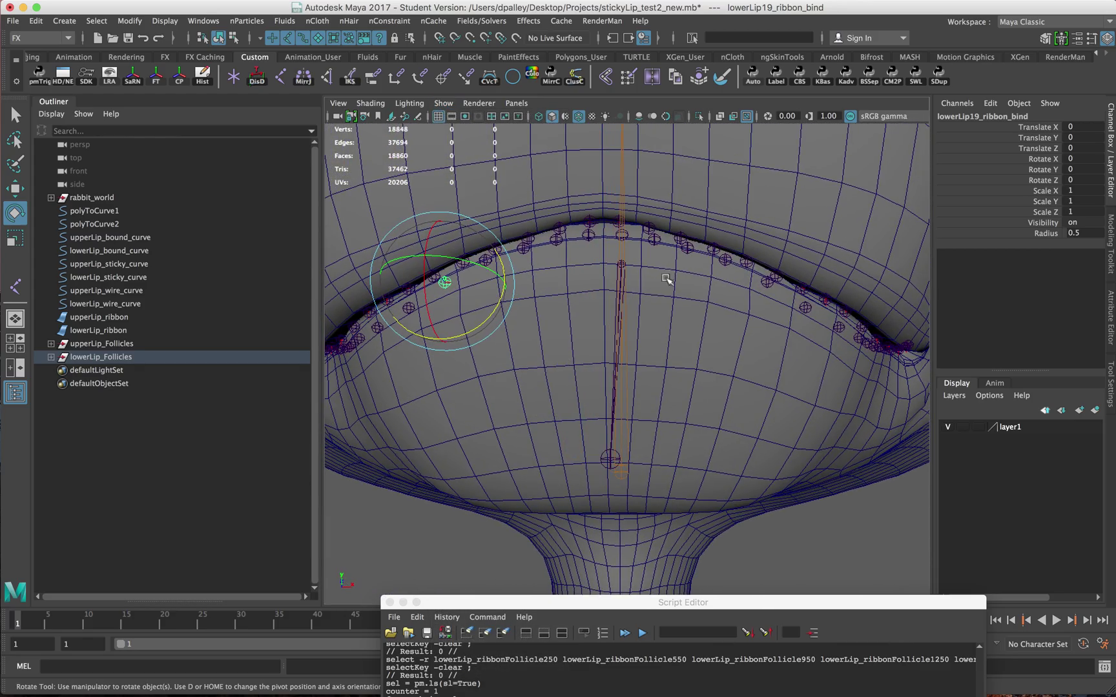
{"action": "mouse_move", "coordinate": [673, 276]}
{"action": "left_mouse_down", "text": "alt"}
{"action": "mouse_move", "coordinate": [736, 274]}
{"action": "mouse_move", "coordinate": [693, 267]}
{"action": "left_mouse_up", "text": "alt"}
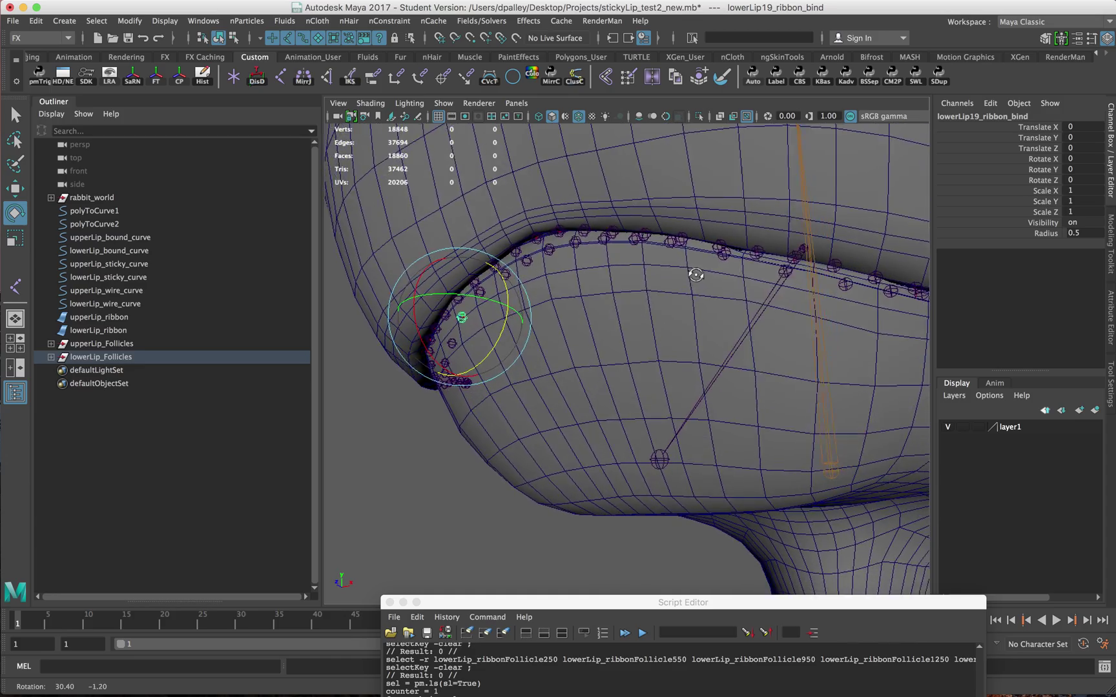
{"action": "middle_click_drag", "start_coordinate": [696, 275], "coordinate": [602, 281], "text": "alt"}
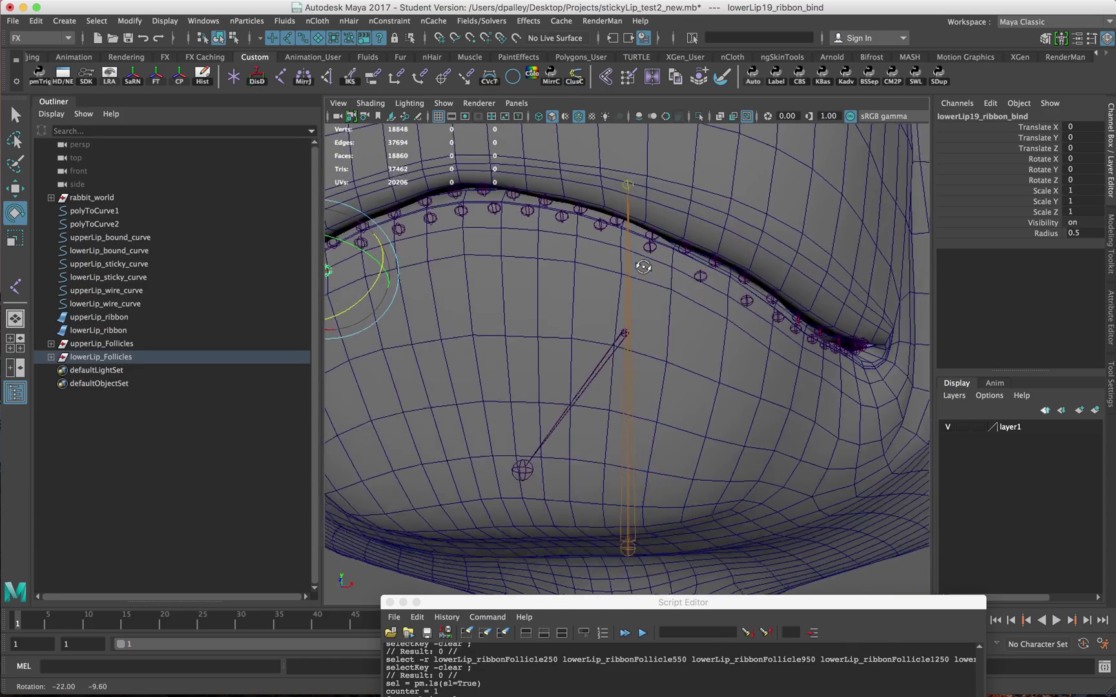
{"action": "left_click_drag", "start_coordinate": [643, 265], "coordinate": [637, 246], "text": "alt"}
{"action": "middle_click_drag", "start_coordinate": [641, 249], "coordinate": [683, 301], "text": "alt"}
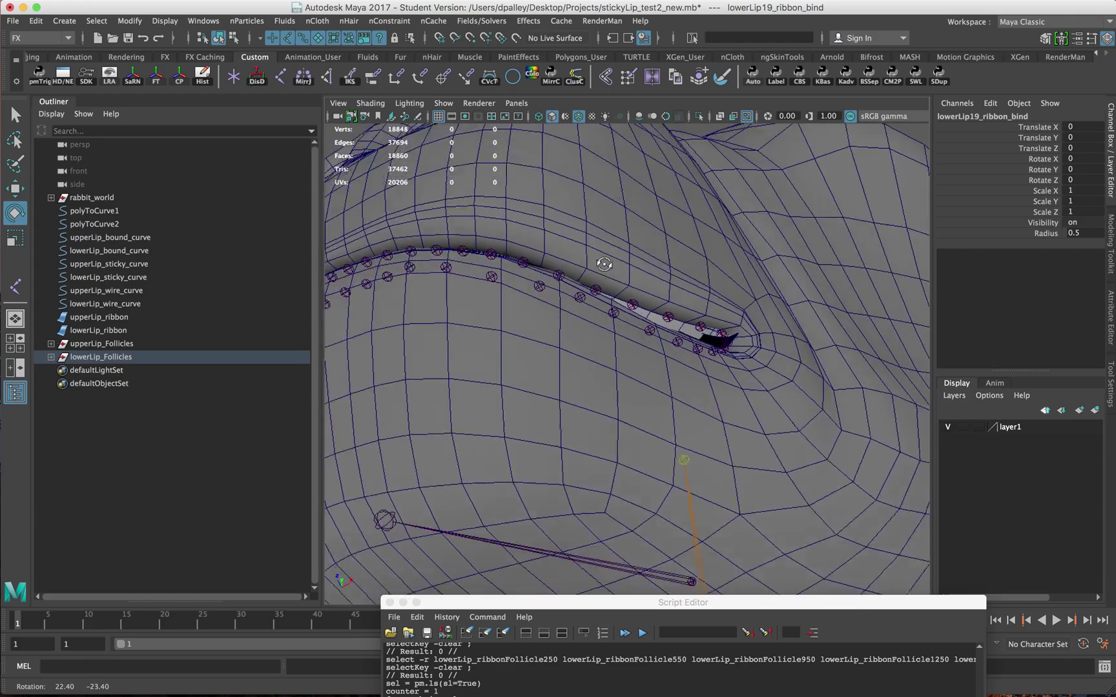
{"action": "left_click_drag", "start_coordinate": [604, 265], "coordinate": [640, 301], "text": "alt"}
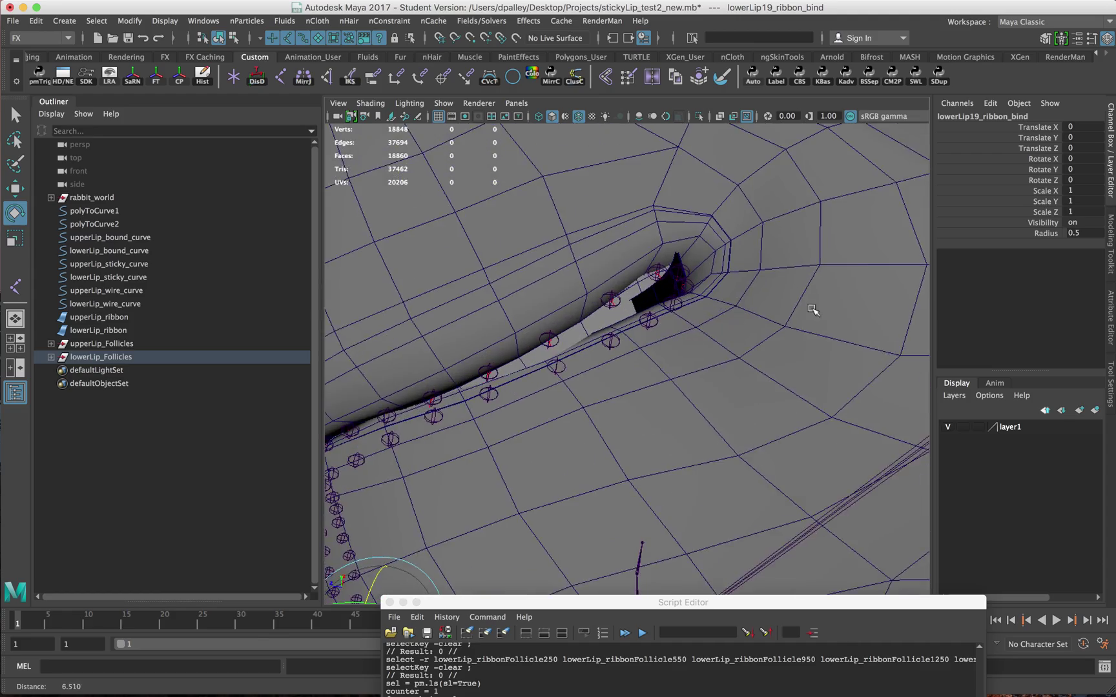
{"action": "left_click_drag", "start_coordinate": [713, 305], "coordinate": [735, 317], "text": "alt"}
{"action": "right_click_drag", "start_coordinate": [650, 296], "coordinate": [585, 285], "text": "alt"}
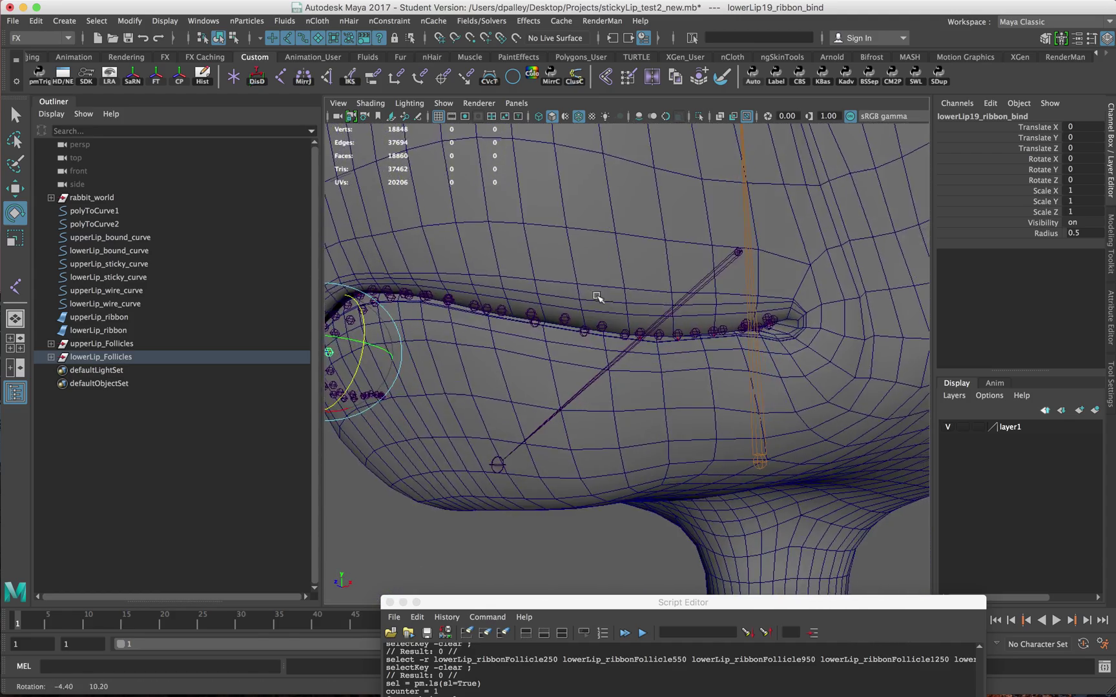
{"action": "left_click_drag", "start_coordinate": [587, 267], "coordinate": [636, 335], "text": "alt"}
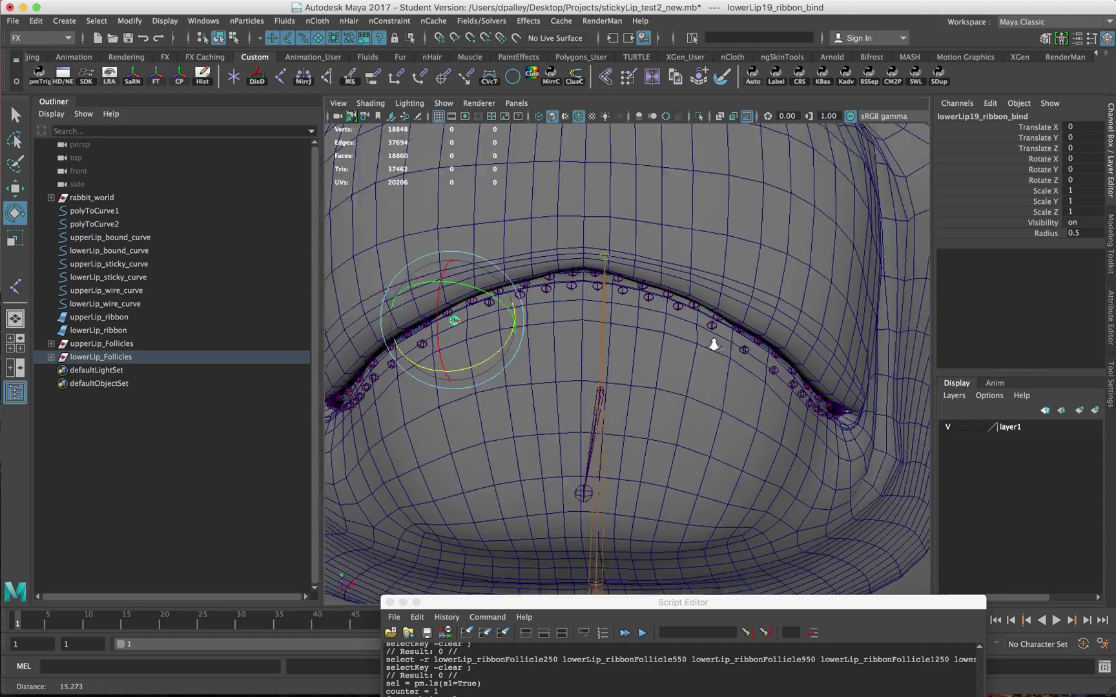
Close the Script Editor window and select the head_icon control on the rabbit.
{"action": "right_click_drag", "start_coordinate": [724, 346], "coordinate": [582, 252], "text": "alt"}
{"action": "left_click_drag", "start_coordinate": [612, 256], "coordinate": [586, 246], "text": "alt"}
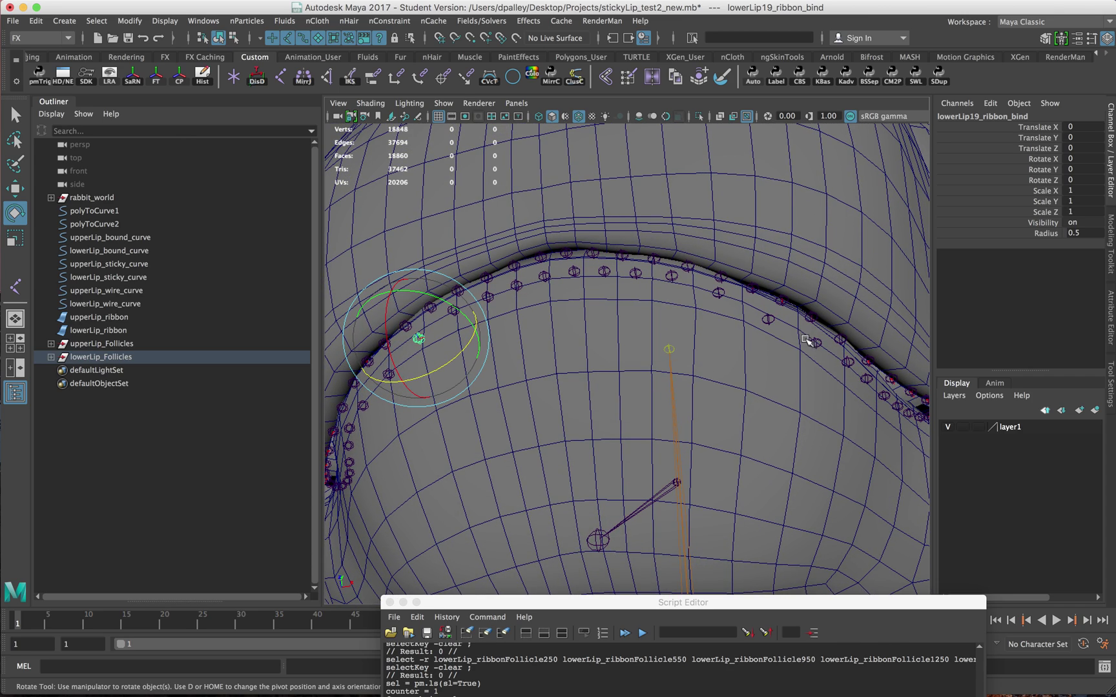
{"action": "left_click_drag", "start_coordinate": [722, 232], "coordinate": [694, 299], "text": "alt"}
{"action": "left_click", "coordinate": [389, 602]}
{"action": "left_click_drag", "start_coordinate": [431, 440], "coordinate": [461, 438], "text": "alt"}
{"action": "left_click", "coordinate": [422, 469]}
{"action": "right_click_drag", "start_coordinate": [491, 493], "coordinate": [664, 439], "text": "alt"}
{"action": "scroll", "coordinate": [665, 440], "scroll_direction": "up", "scroll_amount": 3}
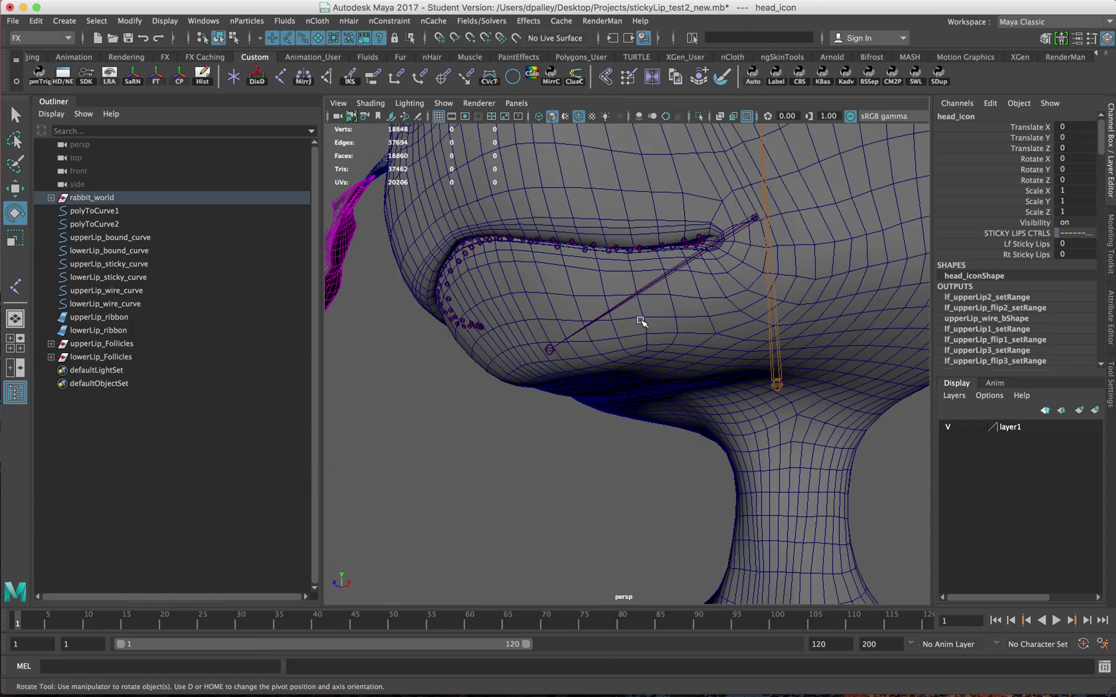
Rotate the ct_jaw_01_bShape_trash joint about -8 degrees in Z to open the mouth, and undo the rotation.
{"action": "left_click", "coordinate": [611, 310]}
{"action": "left_click_drag", "start_coordinate": [724, 204], "coordinate": [725, 224]}
{"action": "key", "text": "ctrl+z"}
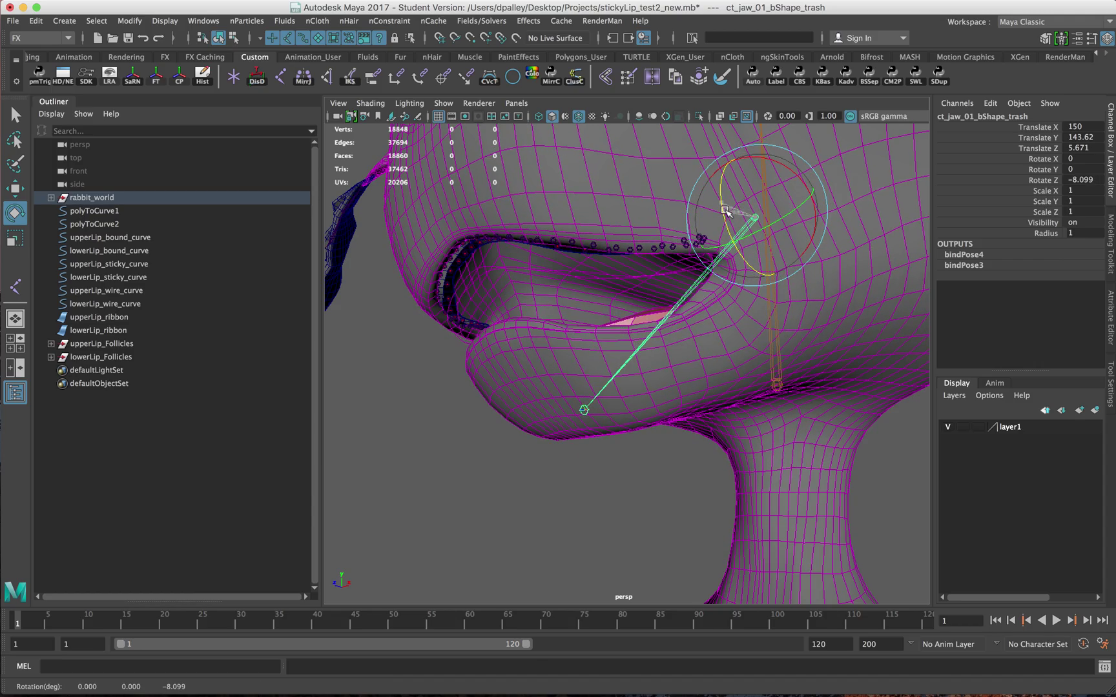
{"action": "key", "text": "ctrl+z"}
Hide polygons in the viewport and select upperLip_wire_curve to view it along the upper lip ribbon.
{"action": "left_click_drag", "start_coordinate": [664, 313], "coordinate": [718, 315], "text": "alt"}
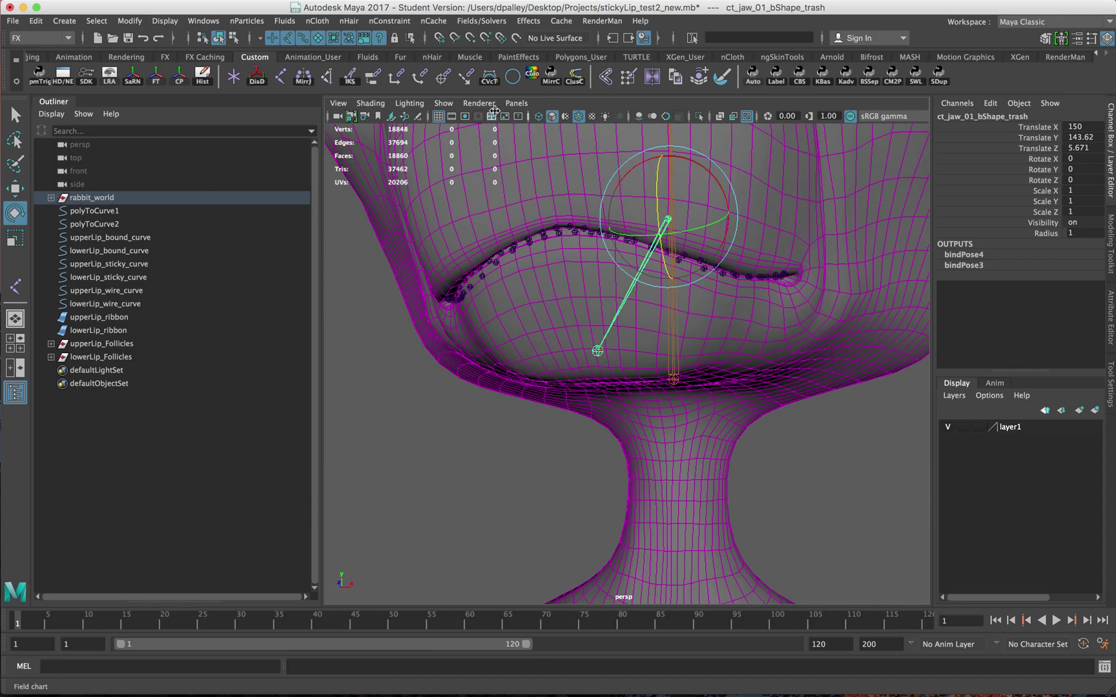
{"action": "left_click", "coordinate": [452, 103]}
{"action": "left_click", "coordinate": [470, 226]}
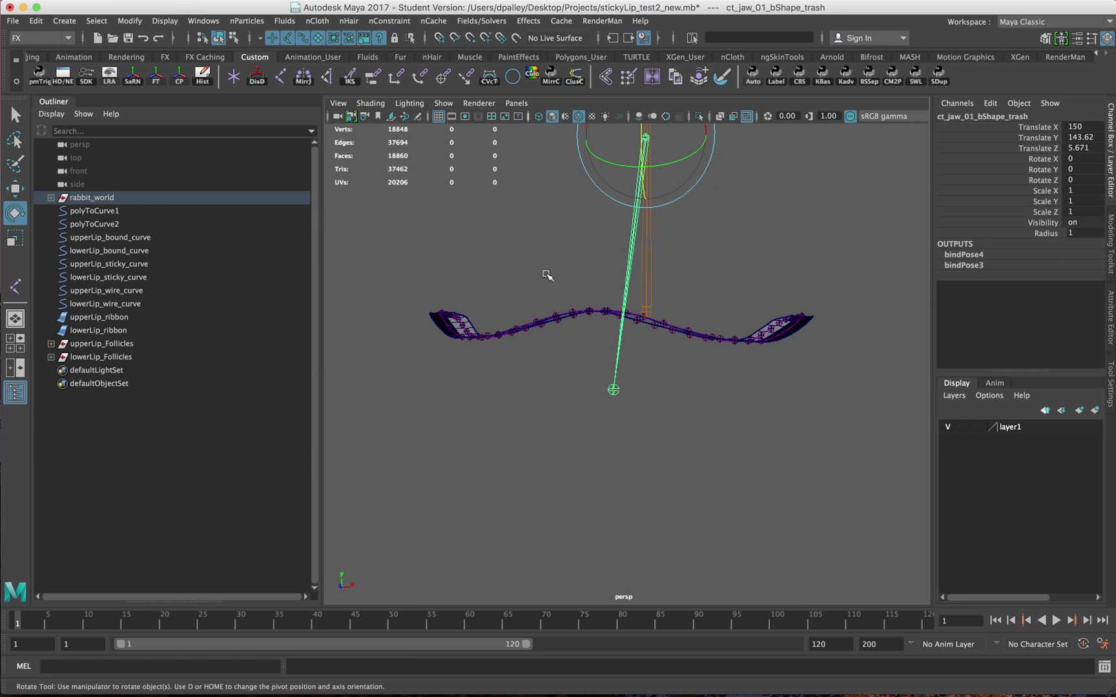
{"action": "left_click", "coordinate": [106, 290]}
{"action": "left_click_drag", "start_coordinate": [386, 399], "coordinate": [545, 415], "text": "alt"}
{"action": "right_click_drag", "start_coordinate": [546, 415], "coordinate": [570, 415], "text": "alt"}
{"action": "left_click_drag", "start_coordinate": [570, 416], "coordinate": [572, 376], "text": "alt"}
{"action": "right_click_drag", "start_coordinate": [572, 376], "coordinate": [582, 385], "text": "alt"}
{"action": "scroll", "coordinate": [580, 385], "scroll_direction": "up", "scroll_amount": 2}
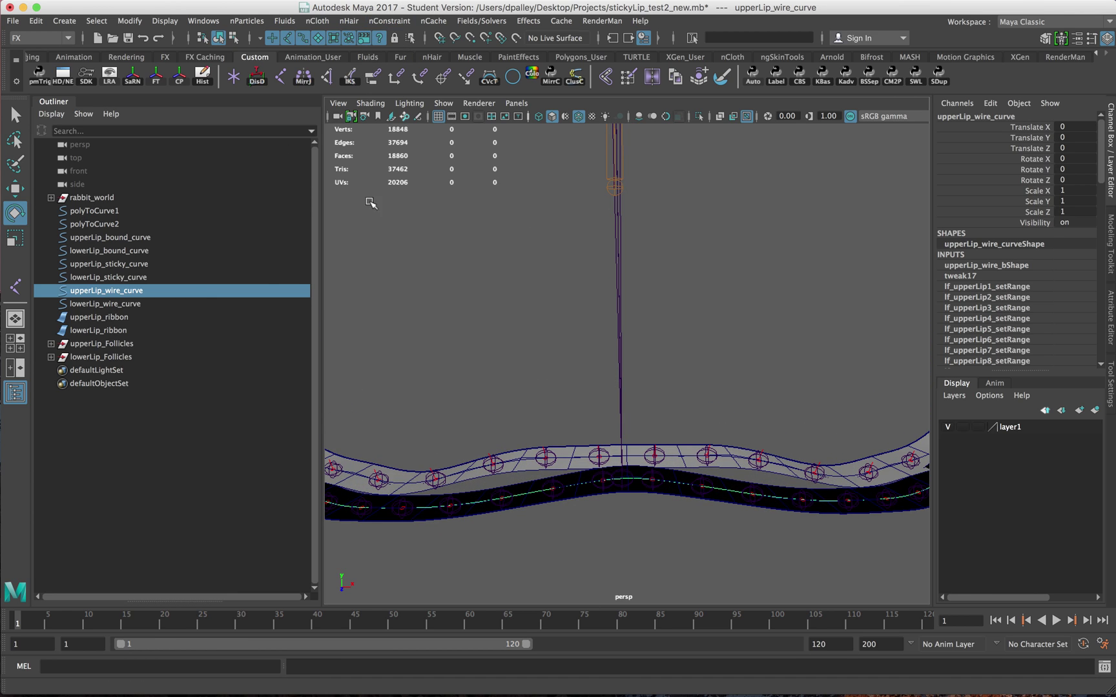
Switch to the Rigging menu set and apply a wire deformer to upperLip_ribbon with upperLip_wire_curve as the wire.
{"action": "left_click", "coordinate": [531, 505]}
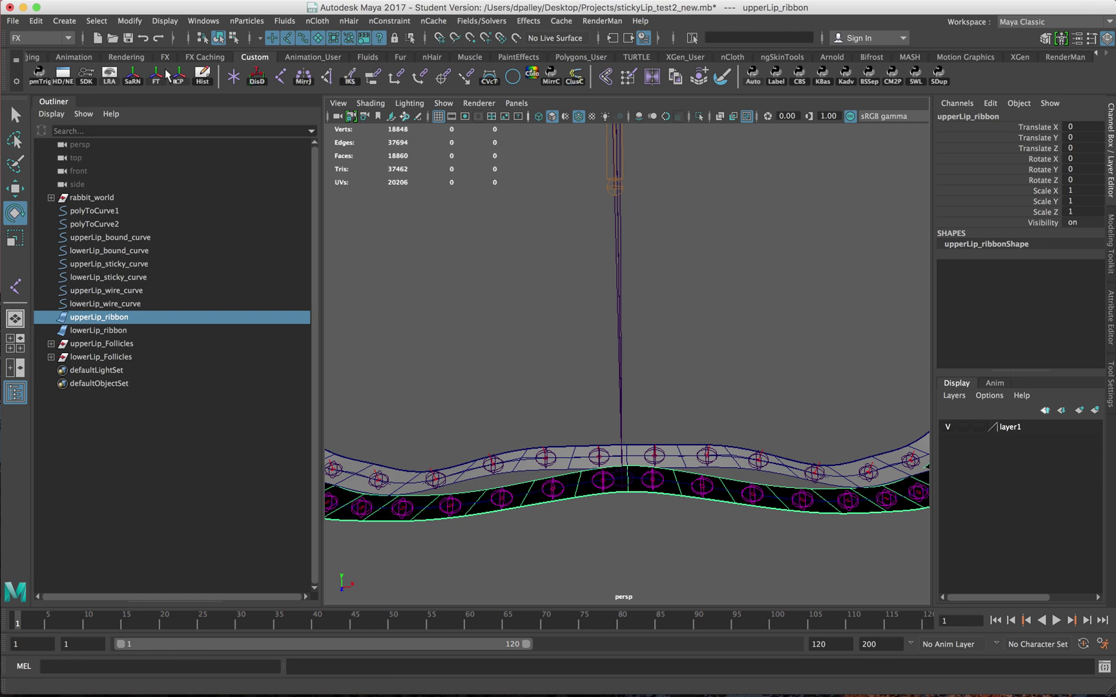
{"action": "left_click", "coordinate": [40, 38]}
{"action": "left_click", "coordinate": [38, 65]}
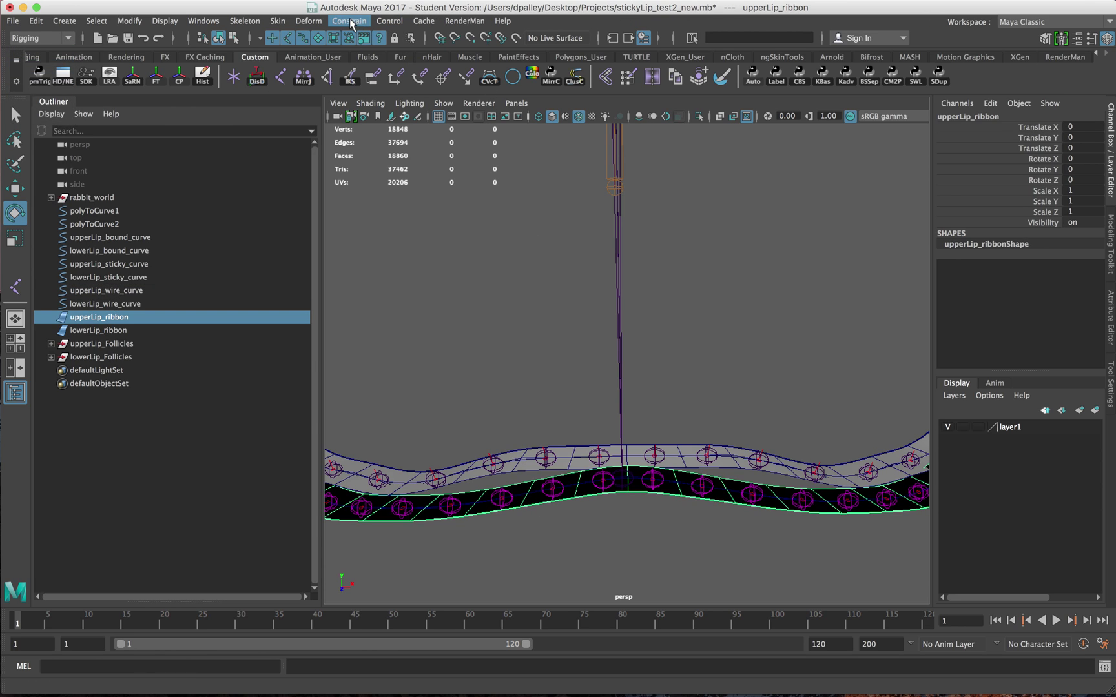
{"action": "left_click", "coordinate": [308, 21]}
{"action": "left_click", "coordinate": [393, 121]}
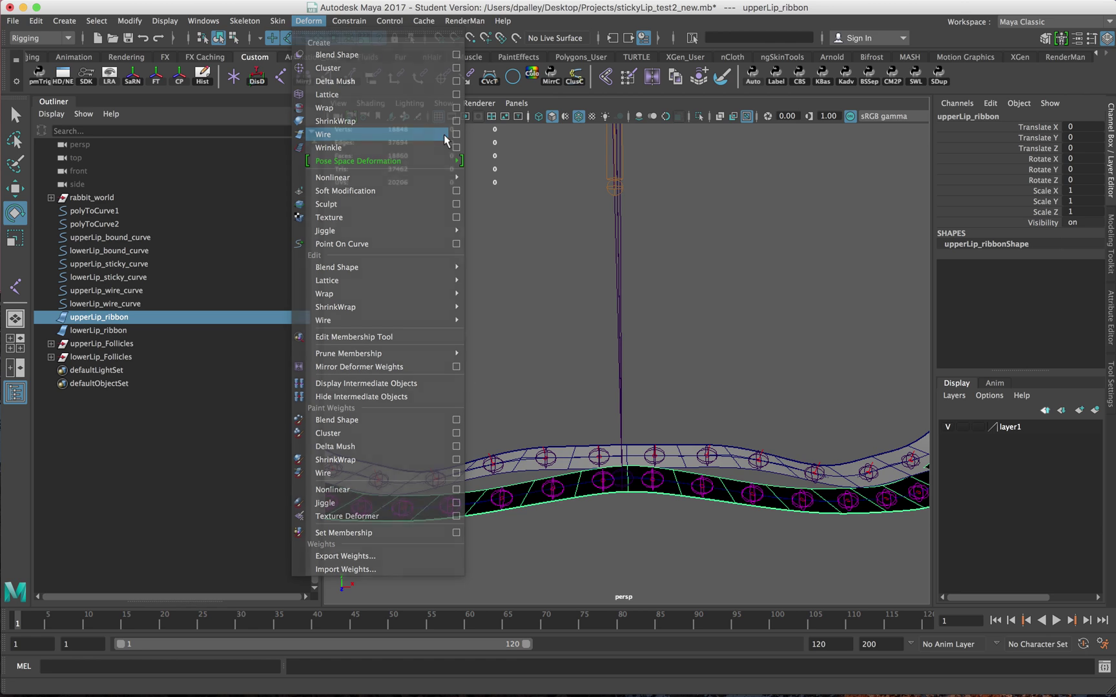
{"action": "left_click_drag", "start_coordinate": [640, 313], "coordinate": [638, 302], "text": "alt"}
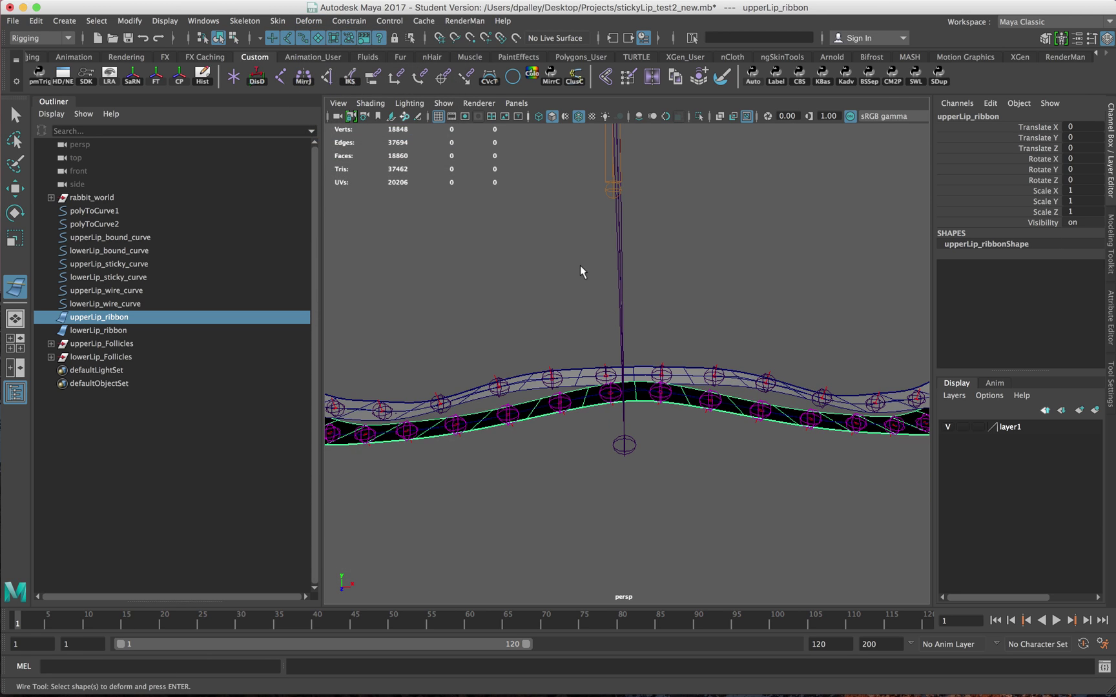
{"action": "key", "text": "Return"}
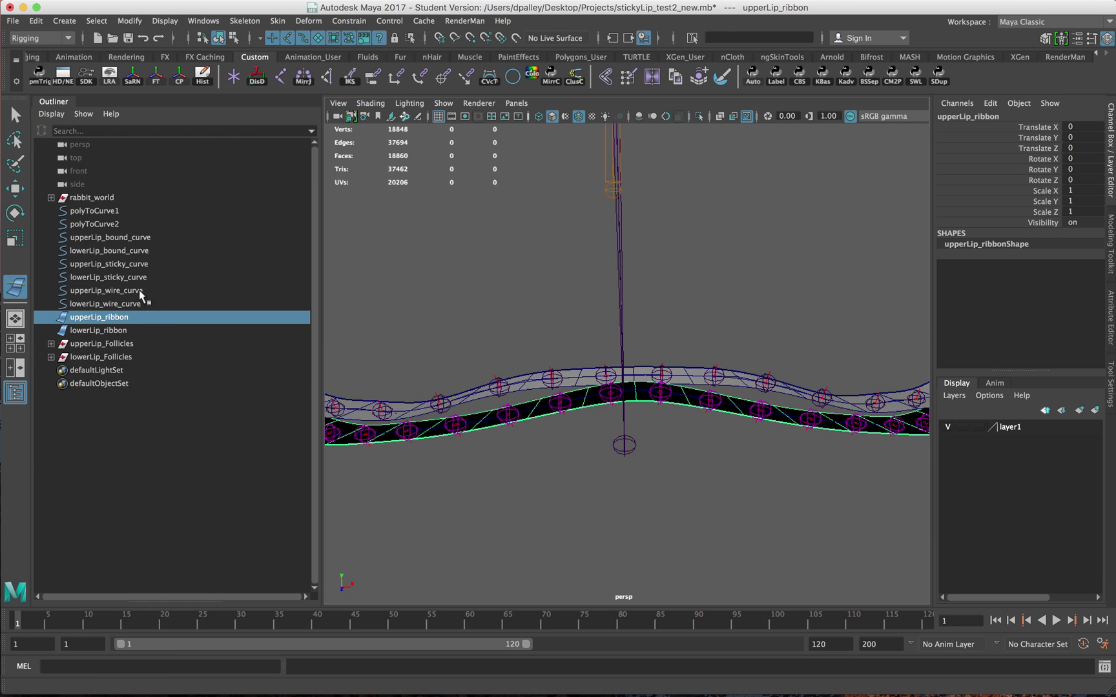
{"action": "left_click", "coordinate": [106, 291]}
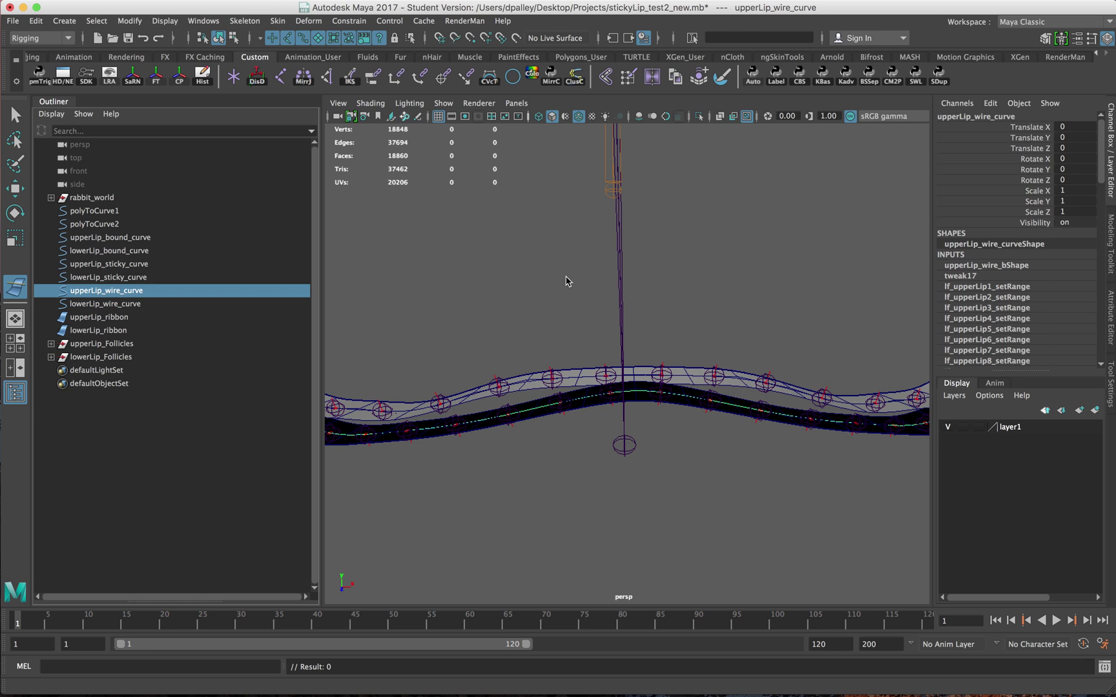
{"action": "key", "text": "Return"}
{"action": "key", "text": "e"}
Apply a wire deformer to lowerLip_ribbon with lowerLip_wire_curve as the wire.
{"action": "left_click_drag", "start_coordinate": [595, 298], "coordinate": [660, 386], "text": "alt"}
{"action": "left_click", "coordinate": [665, 394]}
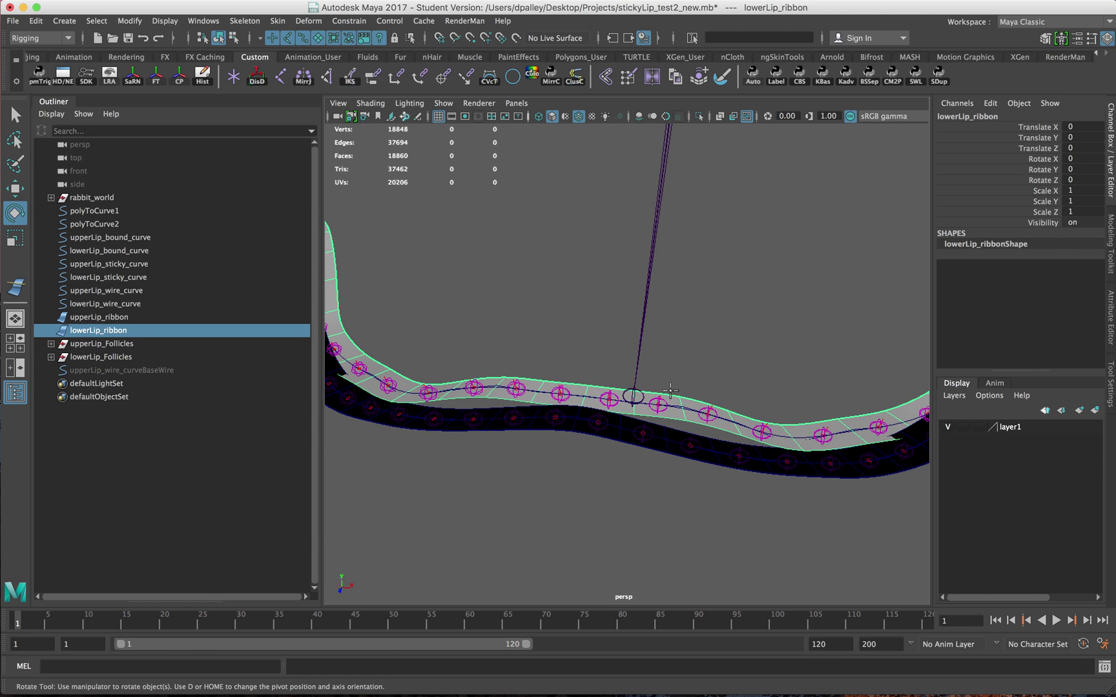
{"action": "key", "text": "y"}
{"action": "left_click_drag", "start_coordinate": [640, 397], "coordinate": [640, 387], "text": "alt"}
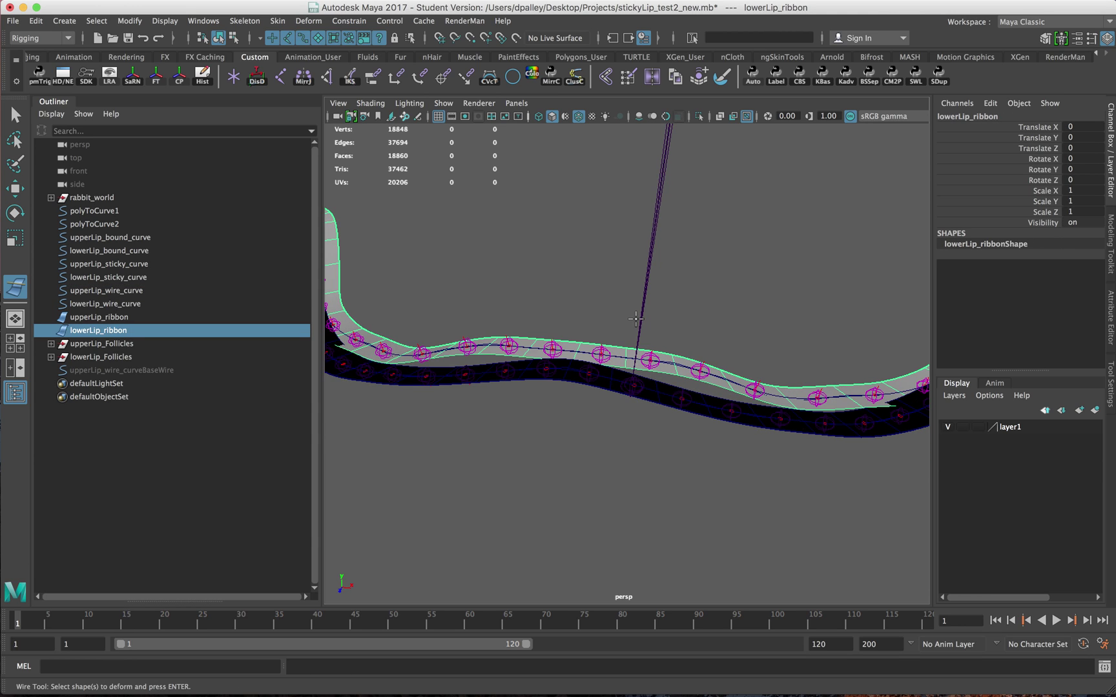
{"action": "key", "text": "Return"}
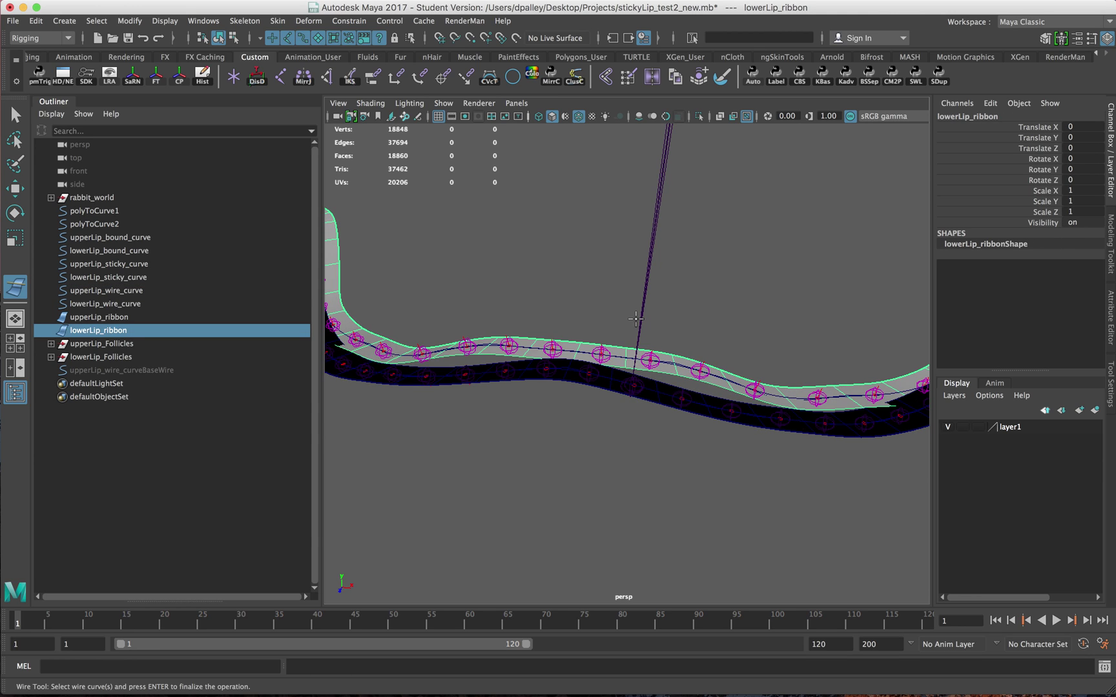
{"action": "left_click", "coordinate": [144, 303]}
{"action": "key", "text": "Return"}
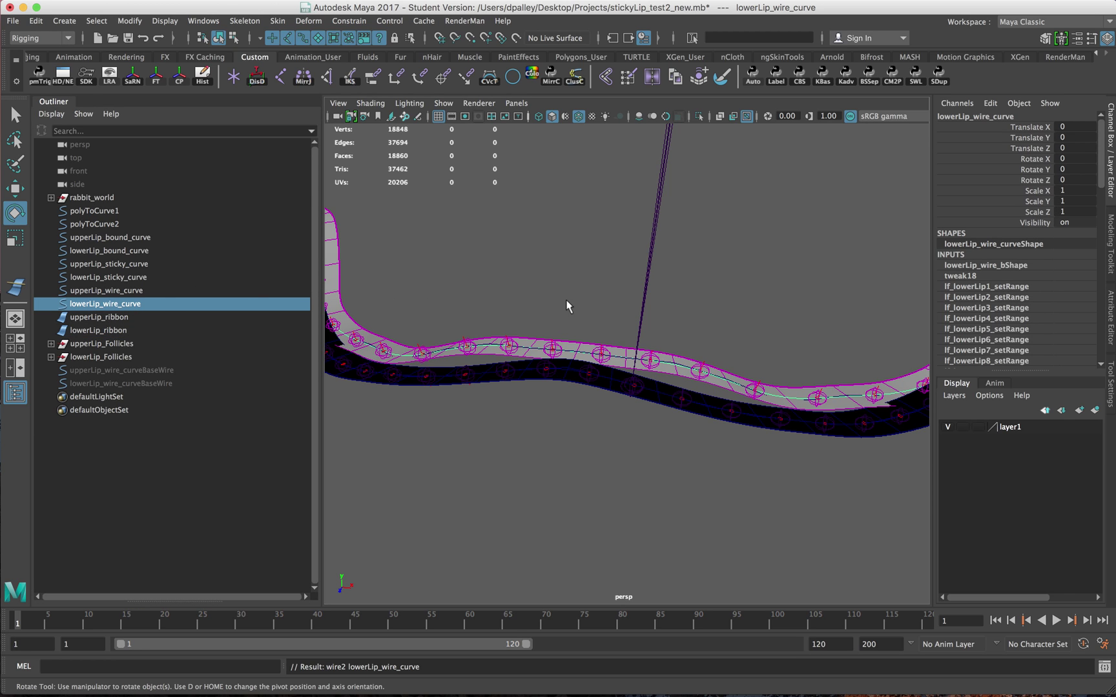
Select upperLip_ribbon and edit the Dropoff Distance of its wire1 deformer.
{"action": "right_click_drag", "start_coordinate": [556, 339], "coordinate": [540, 344], "text": "alt"}
{"action": "middle_click_drag", "start_coordinate": [540, 344], "coordinate": [526, 345], "text": "alt"}
{"action": "right_click_drag", "start_coordinate": [526, 345], "coordinate": [655, 369], "text": "alt"}
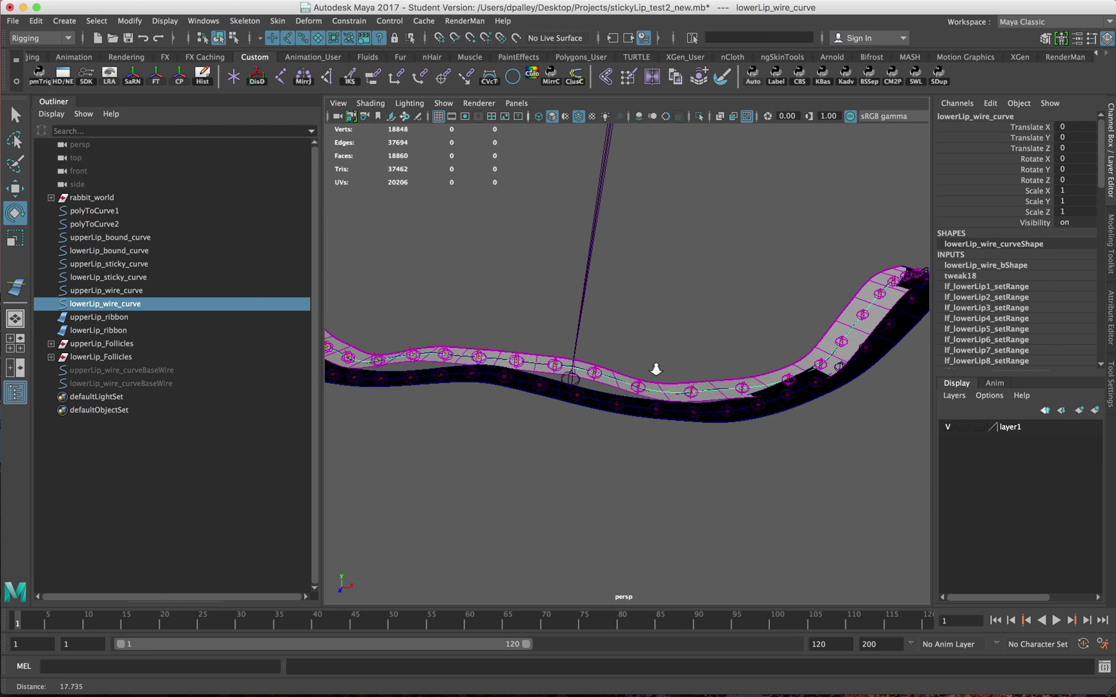
{"action": "left_click", "coordinate": [606, 406]}
{"action": "right_click_drag", "start_coordinate": [605, 406], "coordinate": [523, 386], "text": "alt"}
{"action": "left_click_drag", "start_coordinate": [524, 387], "coordinate": [578, 381], "text": "alt"}
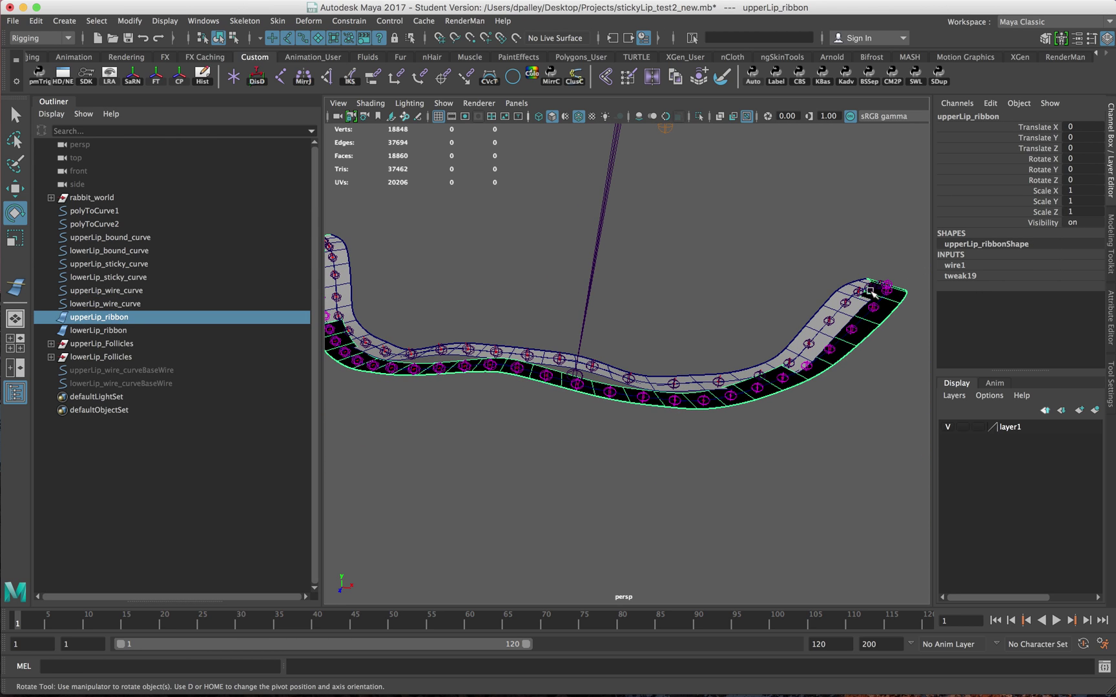
{"action": "scroll", "coordinate": [802, 366], "scroll_direction": "up", "scroll_amount": 4}
{"action": "left_click", "coordinate": [970, 265]}
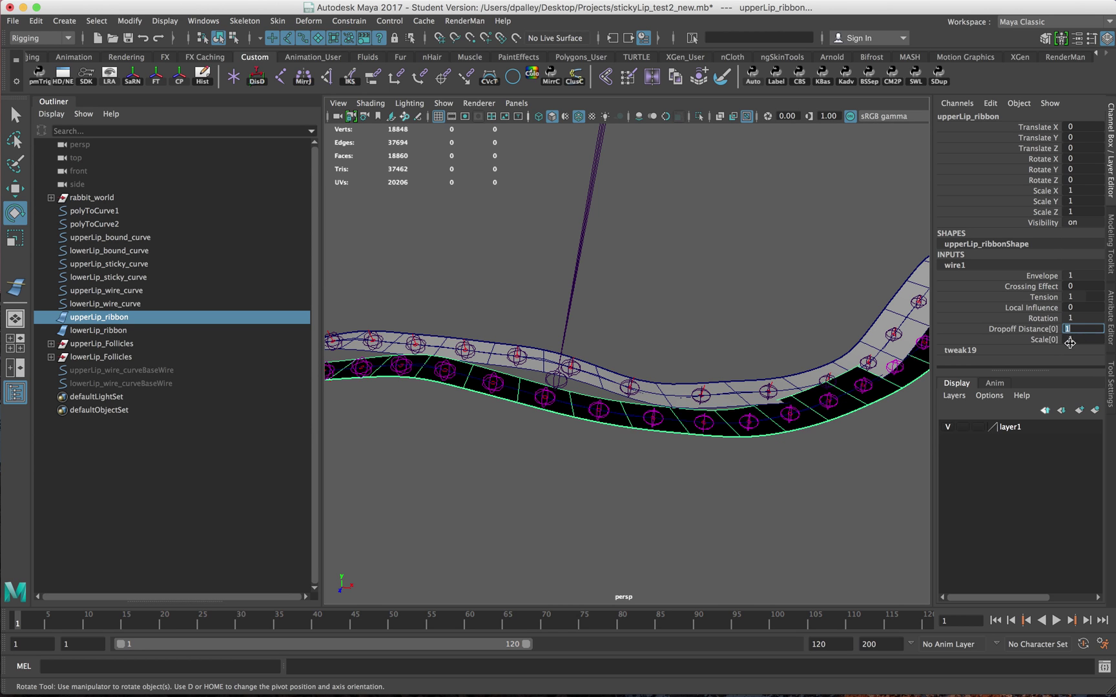
{"action": "left_click_drag", "start_coordinate": [799, 343], "coordinate": [718, 352], "text": "alt"}
{"action": "right_click_drag", "start_coordinate": [718, 352], "coordinate": [687, 351], "text": "alt"}
{"action": "left_click_drag", "start_coordinate": [687, 352], "coordinate": [759, 354], "text": "alt"}
{"action": "right_click_drag", "start_coordinate": [759, 353], "coordinate": [687, 444], "text": "alt"}
{"action": "left_click_drag", "start_coordinate": [686, 444], "coordinate": [676, 436], "text": "alt"}
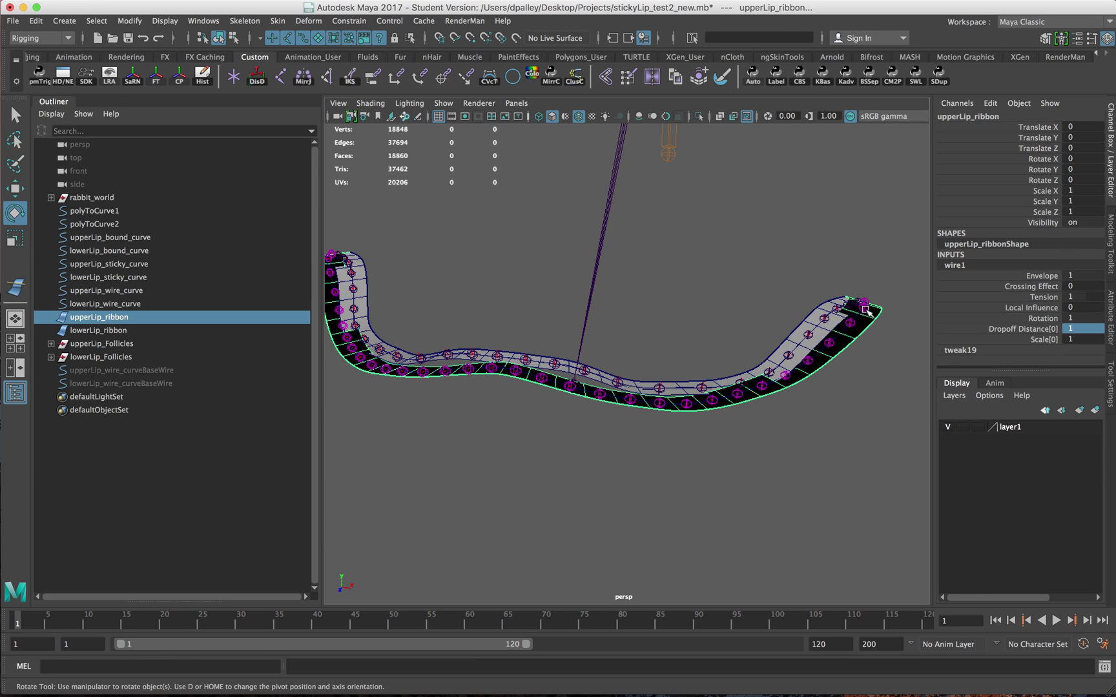
{"action": "left_click_drag", "start_coordinate": [830, 337], "coordinate": [830, 346], "text": "alt"}
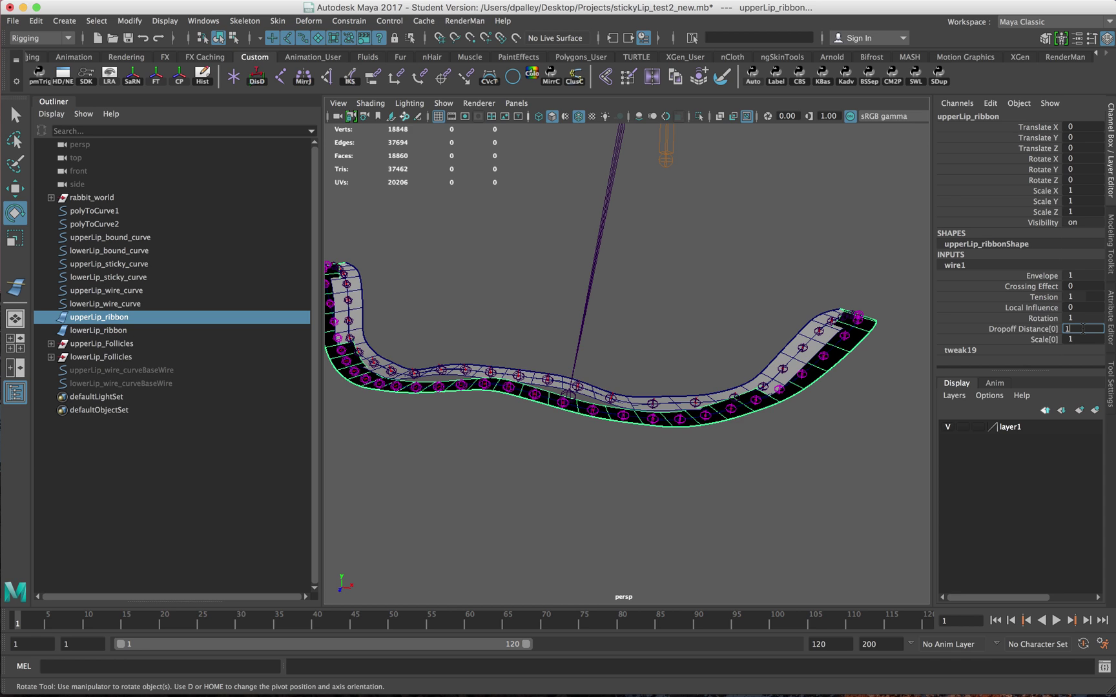
Select lowerLip_ribbon and set the Dropoff Distance of its wire2 deformer to 10.
{"action": "left_click_drag", "start_coordinate": [749, 352], "coordinate": [714, 373], "text": "alt"}
{"action": "right_click_drag", "start_coordinate": [714, 375], "coordinate": [739, 398], "text": "alt"}
{"action": "left_click_drag", "start_coordinate": [609, 449], "coordinate": [840, 317], "text": "alt"}
{"action": "left_click_drag", "start_coordinate": [810, 434], "coordinate": [660, 434], "text": "alt"}
{"action": "left_click", "coordinate": [660, 434]}
{"action": "left_click", "coordinate": [955, 266]}
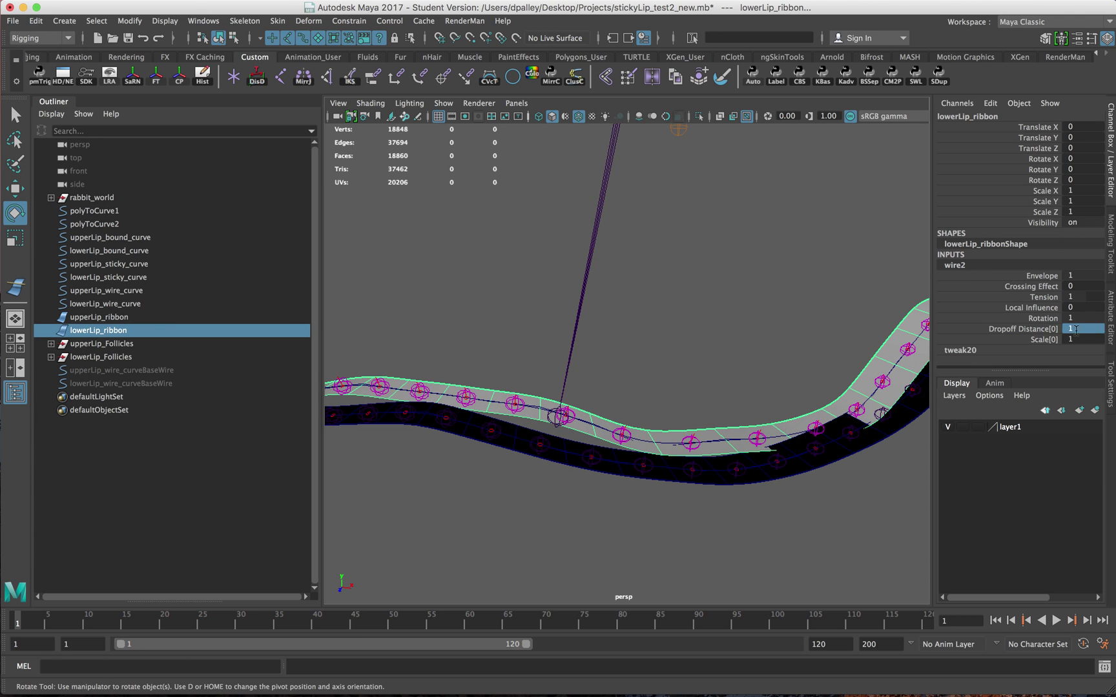
{"action": "key", "text": "a"}
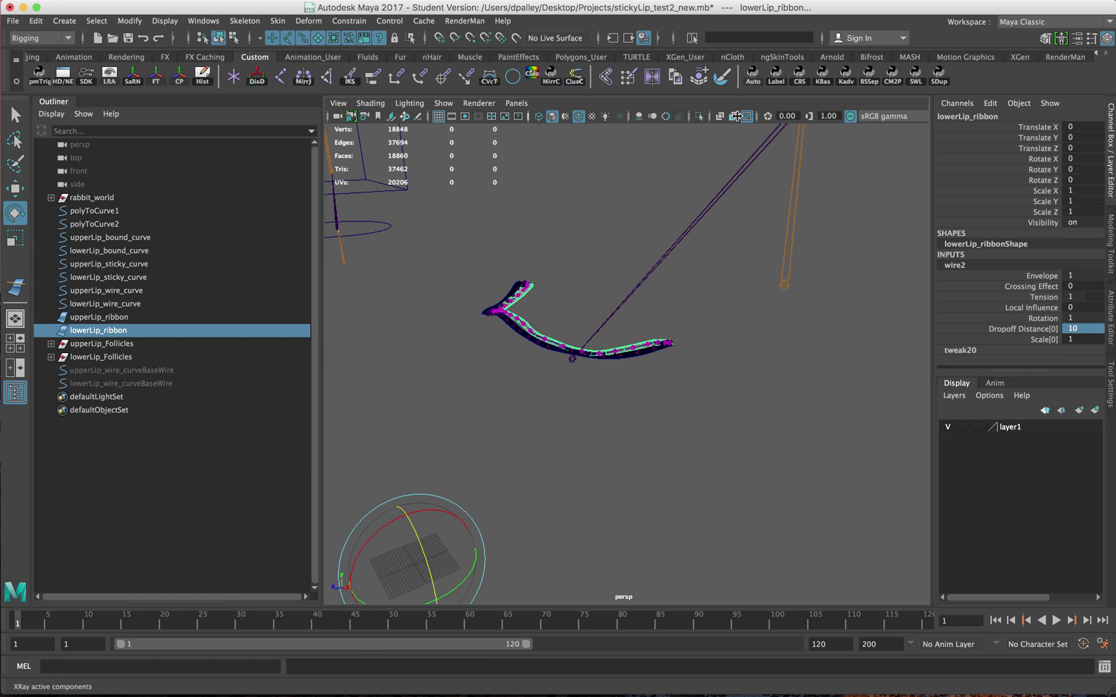
Show all object types in the viewport and rotate the ct_jaw_01_bShape_trash joint about -24.5 degrees in Z to open the mouth.
{"action": "left_click", "coordinate": [443, 103]}
{"action": "left_click", "coordinate": [465, 155]}
{"action": "left_click_drag", "start_coordinate": [611, 308], "coordinate": [651, 301], "text": "alt"}
{"action": "left_click", "coordinate": [657, 270]}
{"action": "left_click_drag", "start_coordinate": [669, 244], "coordinate": [762, 223], "text": "alt"}
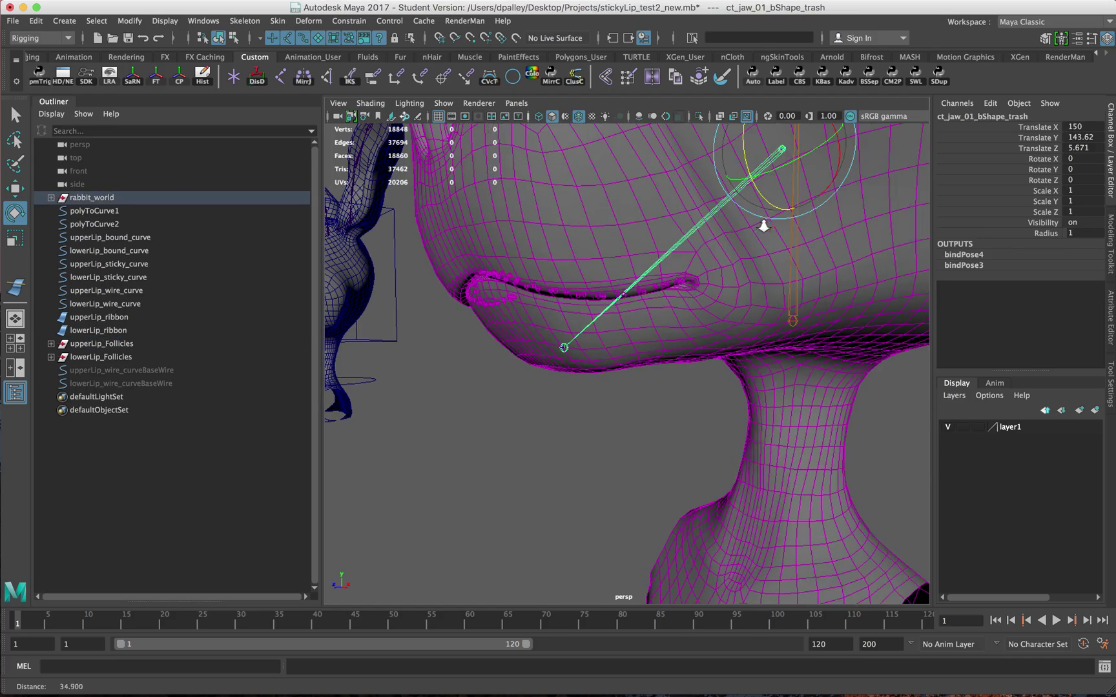
{"action": "left_click_drag", "start_coordinate": [743, 135], "coordinate": [800, 243]}
Scrub the Lf Sticky Lips attribute on head_icon to test the lip closing, and return it to 0.
{"action": "left_click", "coordinate": [421, 481]}
{"action": "left_click", "coordinate": [1008, 250]}
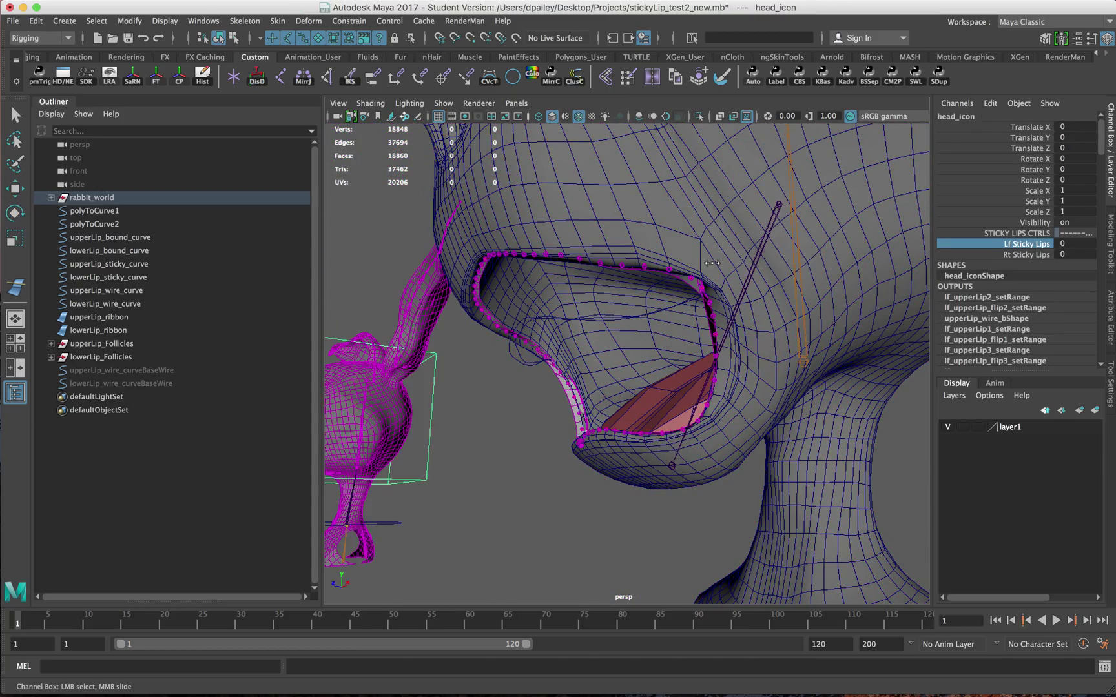
{"action": "middle_click_drag", "start_coordinate": [713, 264], "coordinate": [778, 268]}
{"action": "left_click_drag", "start_coordinate": [631, 308], "coordinate": [742, 309], "text": "alt"}
{"action": "middle_click_drag", "start_coordinate": [744, 309], "coordinate": [665, 312]}
{"action": "left_click_drag", "start_coordinate": [738, 323], "coordinate": [722, 325], "text": "alt"}
{"action": "middle_click_drag", "start_coordinate": [722, 325], "coordinate": [744, 326], "text": "alt"}
{"action": "left_click_drag", "start_coordinate": [742, 326], "coordinate": [679, 202], "text": "alt"}
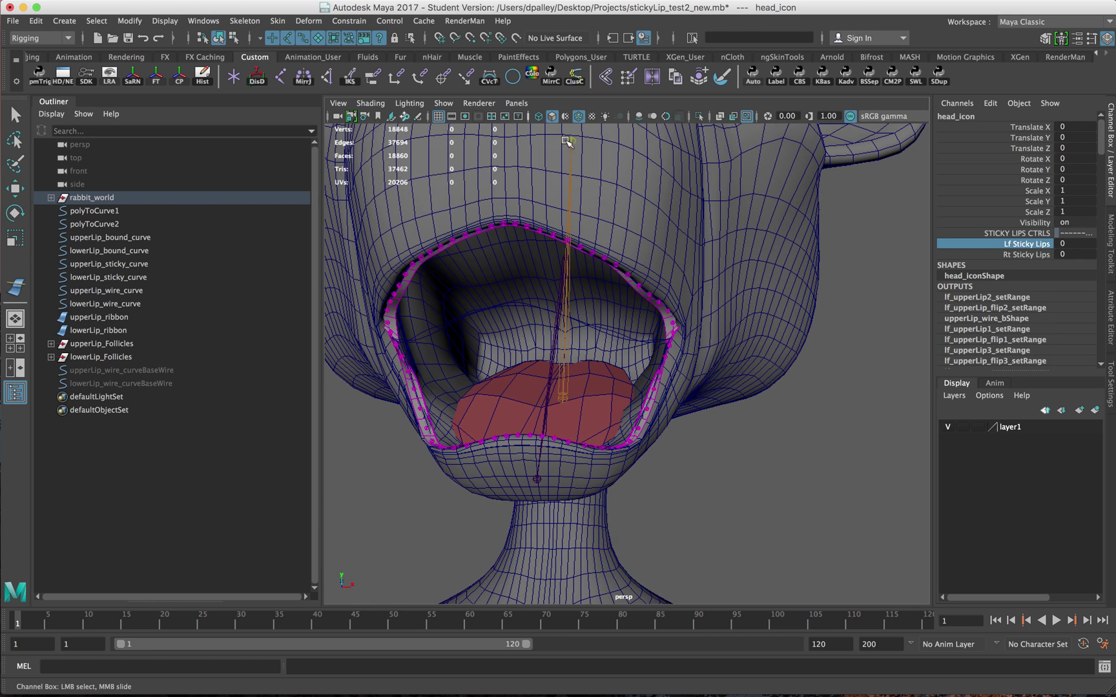
Hide polygons in the viewport and select lowerLip_ribbon in the open-mouth pose.
{"action": "left_click", "coordinate": [443, 103]}
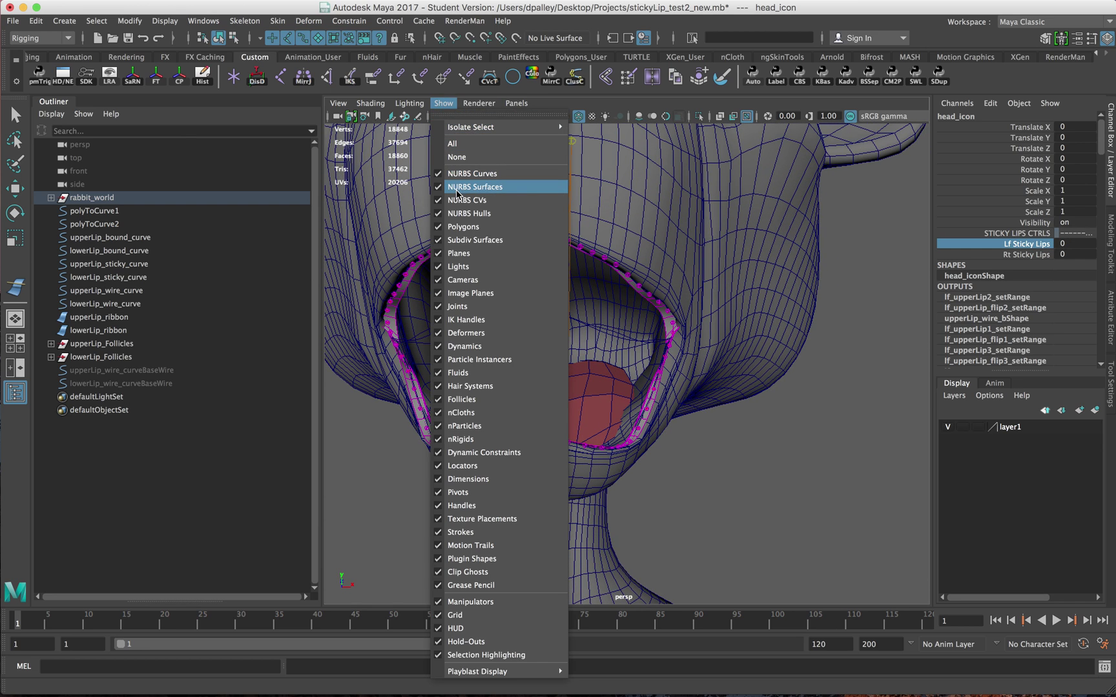
{"action": "left_click", "coordinate": [462, 227]}
{"action": "left_click_drag", "start_coordinate": [770, 386], "coordinate": [694, 344], "text": "alt"}
{"action": "left_click", "coordinate": [696, 341]}
{"action": "key", "text": "e"}
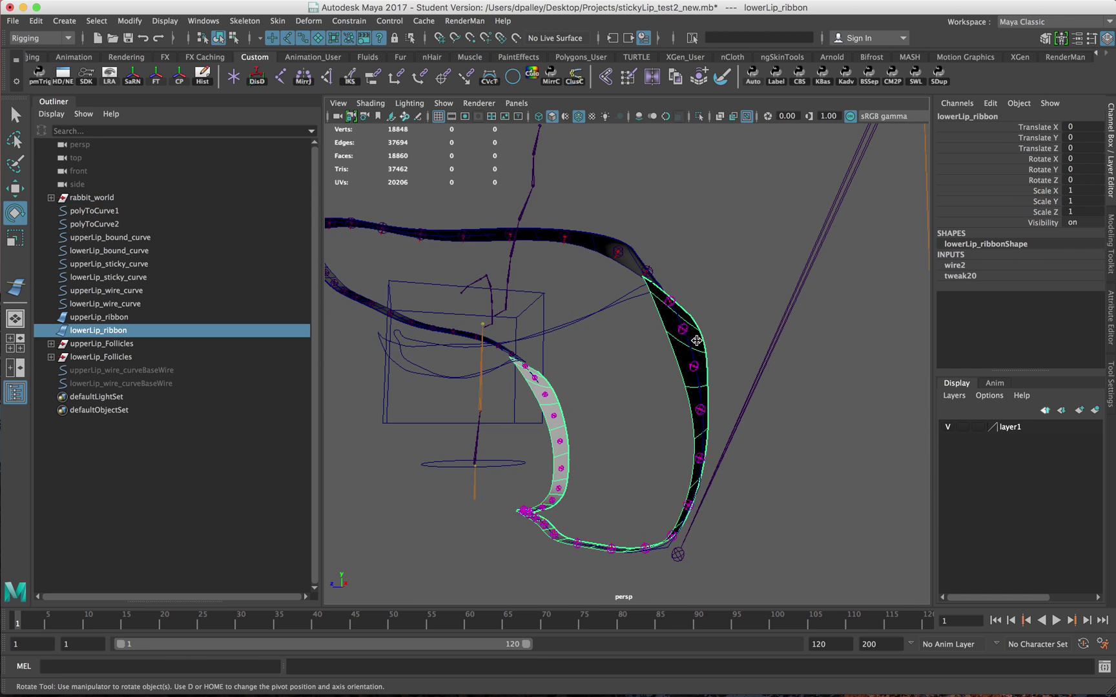
Set the Rotation of the wire2 deformer on lowerLip_ribbon to 0 and check the ribbon's twist near the lip corner.
{"action": "left_click", "coordinate": [954, 265]}
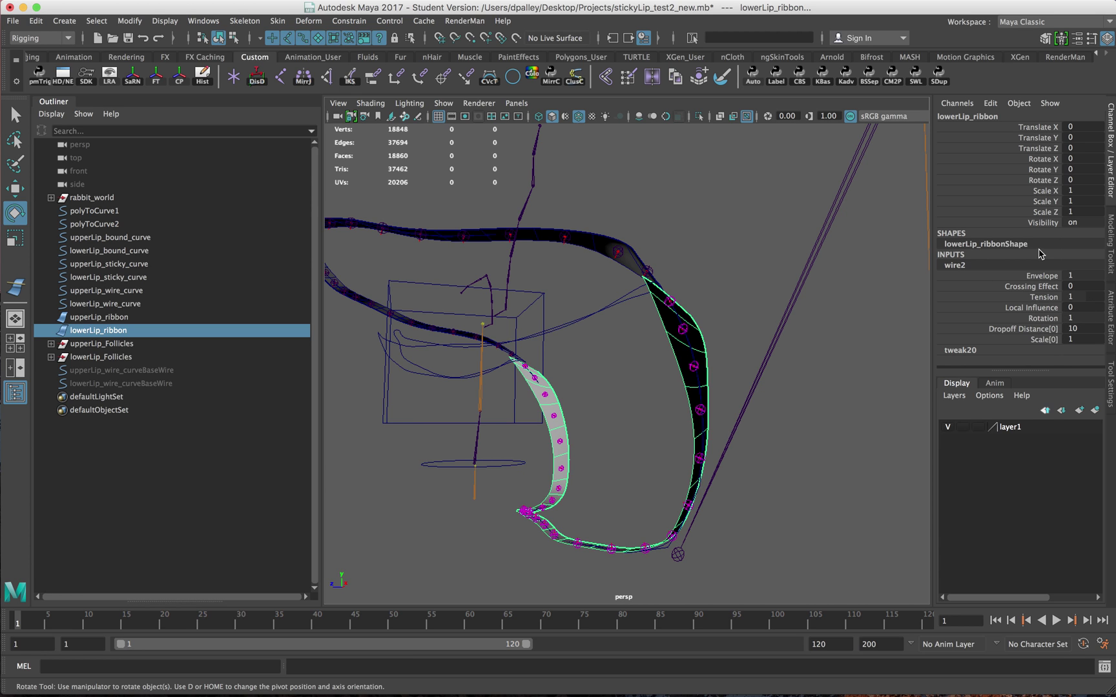
{"action": "mouse_move", "coordinate": [715, 347]}
{"action": "left_mouse_down", "text": "alt"}
{"action": "mouse_move", "coordinate": [785, 346]}
{"action": "mouse_move", "coordinate": [728, 360]}
{"action": "mouse_move", "coordinate": [700, 331]}
{"action": "left_mouse_up", "text": "alt"}
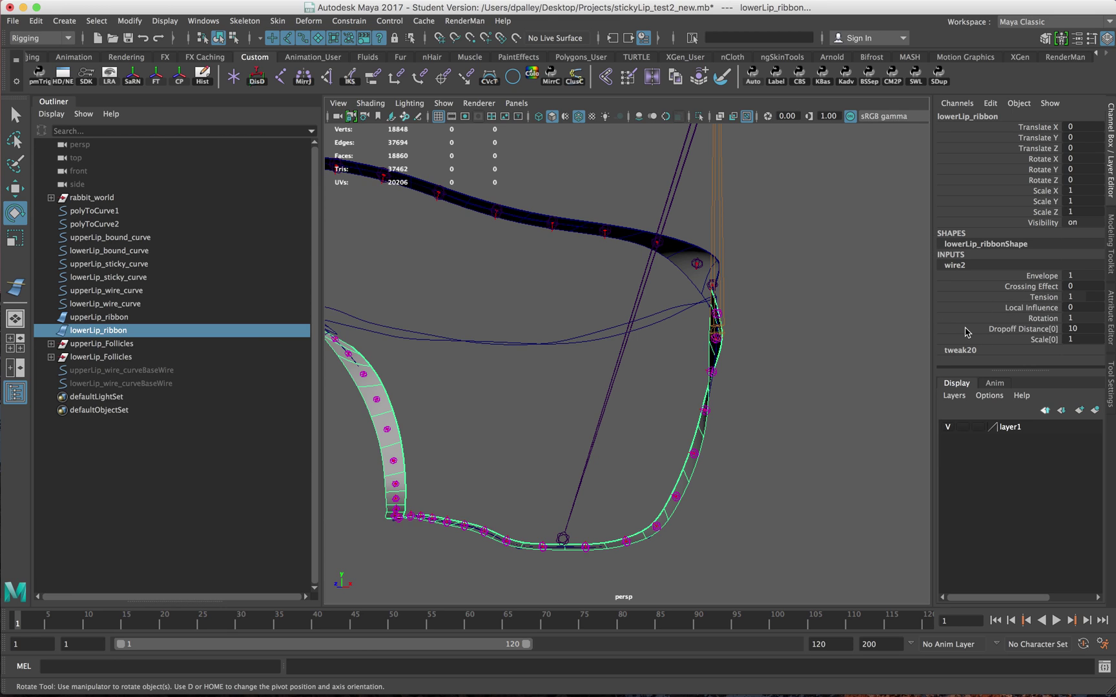
{"action": "left_click", "coordinate": [1042, 319]}
{"action": "middle_click_drag", "start_coordinate": [822, 309], "coordinate": [762, 315]}
{"action": "left_click_drag", "start_coordinate": [741, 315], "coordinate": [659, 326], "text": "alt"}
{"action": "middle_click_drag", "start_coordinate": [631, 330], "coordinate": [768, 331]}
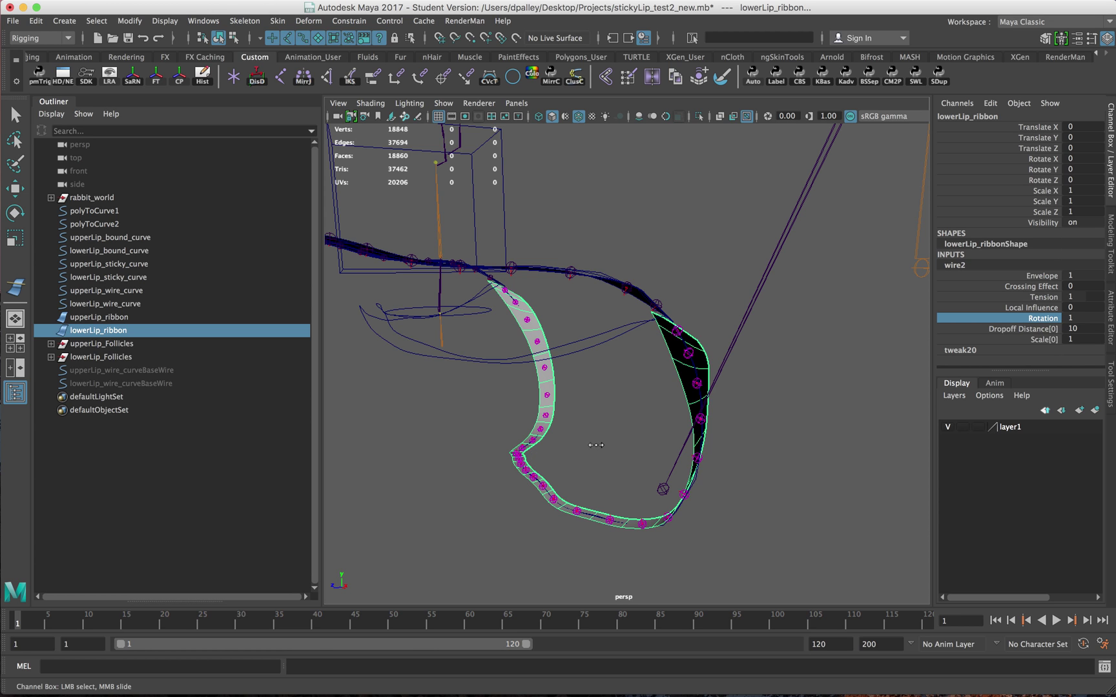
{"action": "middle_click_drag", "start_coordinate": [613, 443], "coordinate": [558, 438]}
{"action": "left_click_drag", "start_coordinate": [558, 439], "coordinate": [727, 306], "text": "alt"}
{"action": "right_click_drag", "start_coordinate": [727, 306], "coordinate": [763, 336], "text": "alt"}
{"action": "middle_click_drag", "start_coordinate": [686, 339], "coordinate": [682, 342]}
{"action": "left_click_drag", "start_coordinate": [675, 341], "coordinate": [581, 336], "text": "alt"}
Show polygons again and set Rotate Z of the ct_jaw_01_bShape_trash joint to 0 to close the mouth.
{"action": "left_click", "coordinate": [443, 103]}
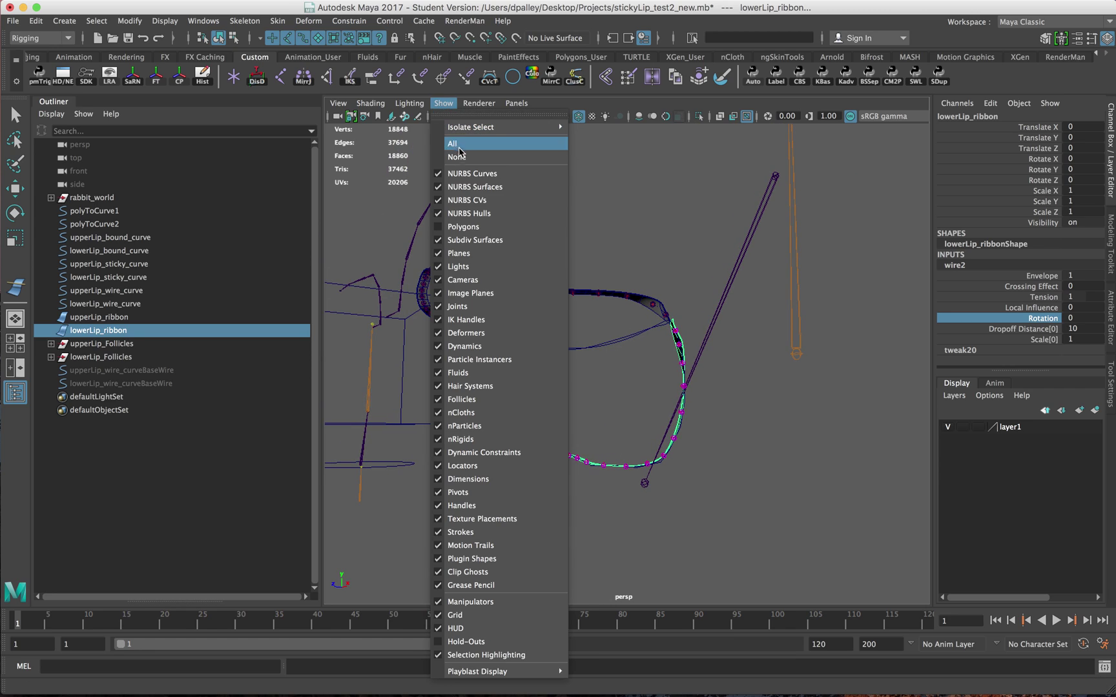
{"action": "left_click", "coordinate": [463, 227]}
{"action": "left_click", "coordinate": [711, 339]}
{"action": "key", "text": "e"}
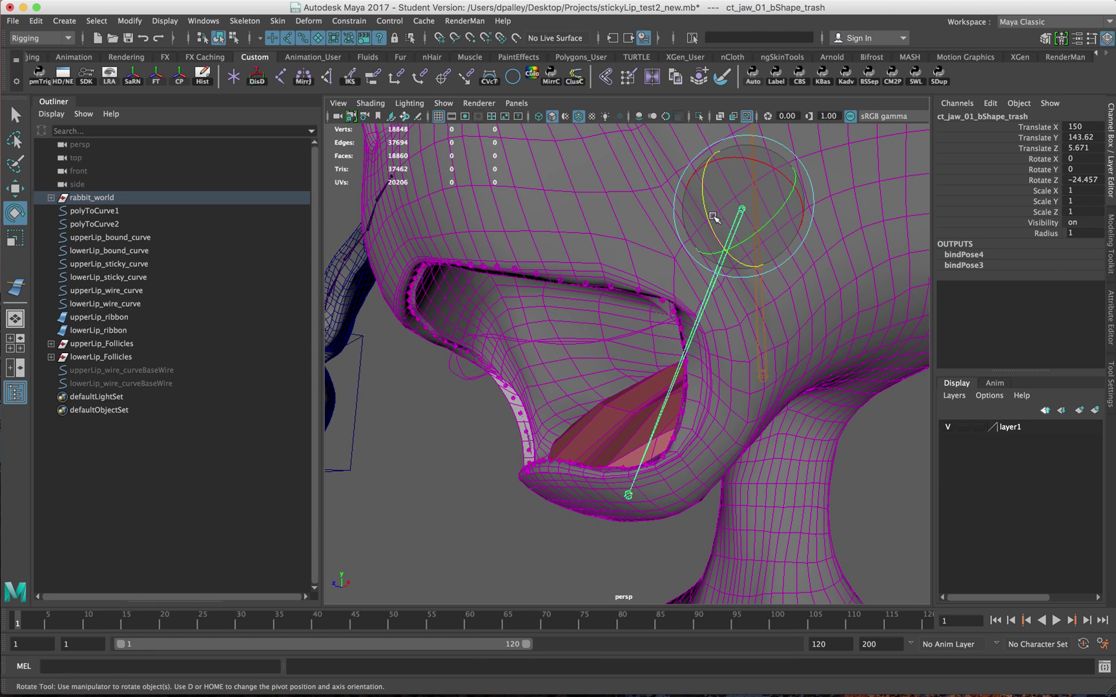
{"action": "left_click_drag", "start_coordinate": [718, 219], "coordinate": [707, 201]}
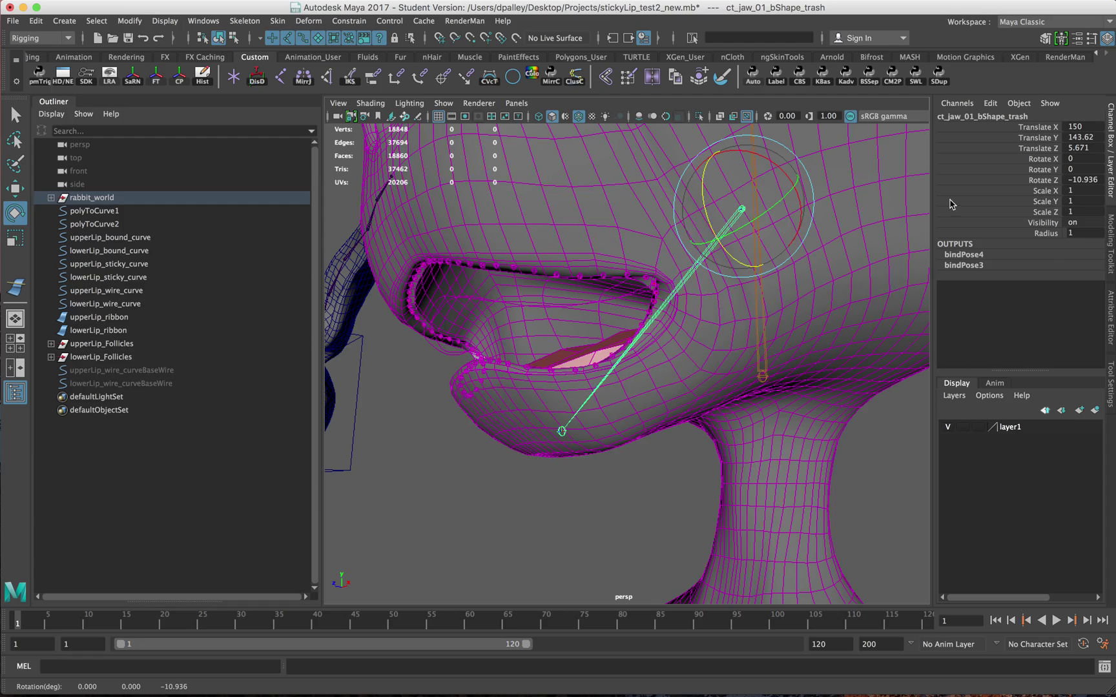
{"action": "left_click", "coordinate": [1075, 179]}
{"action": "type", "text": "0"}
{"action": "key", "text": "Return"}
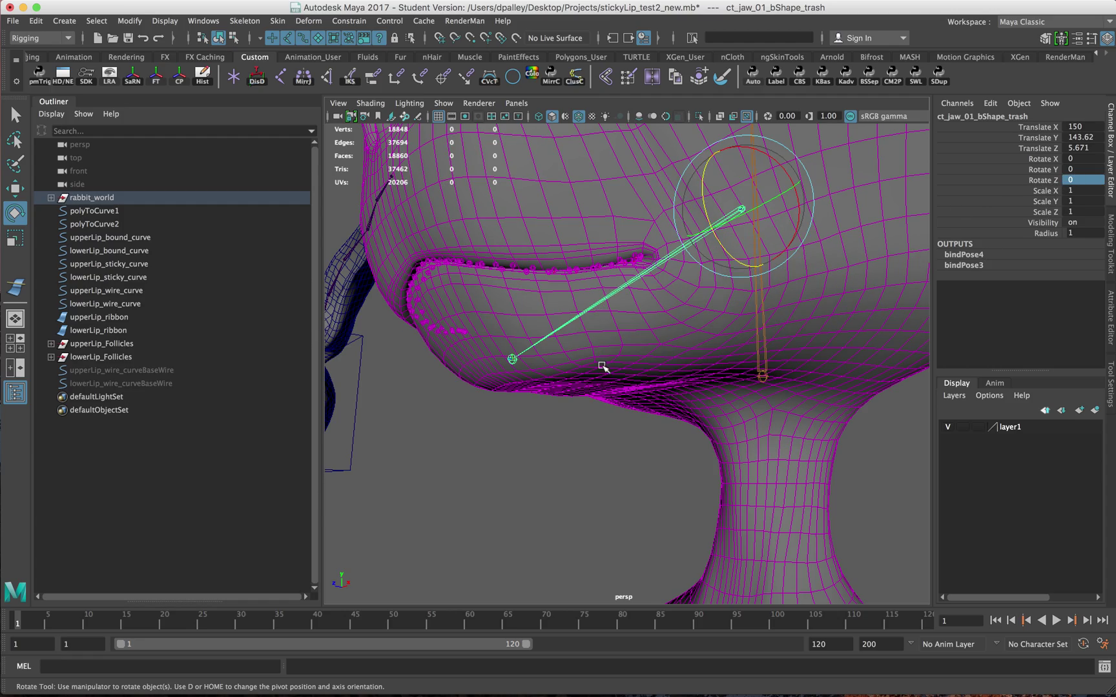
Examine the lip bind joints along the closed mouth, selecting a group near the lips' centre and clearing the selection.
{"action": "mouse_move", "coordinate": [603, 366]}
{"action": "left_mouse_down", "text": "alt"}
{"action": "mouse_move", "coordinate": [480, 361]}
{"action": "mouse_move", "coordinate": [660, 363]}
{"action": "mouse_move", "coordinate": [660, 349]}
{"action": "mouse_move", "coordinate": [615, 350]}
{"action": "left_mouse_up", "text": "alt"}
{"action": "left_click_drag", "start_coordinate": [532, 267], "coordinate": [481, 228]}
{"action": "left_click_drag", "start_coordinate": [583, 271], "coordinate": [668, 258], "text": "alt"}
{"action": "right_click_drag", "start_coordinate": [669, 258], "coordinate": [739, 272], "text": "alt"}
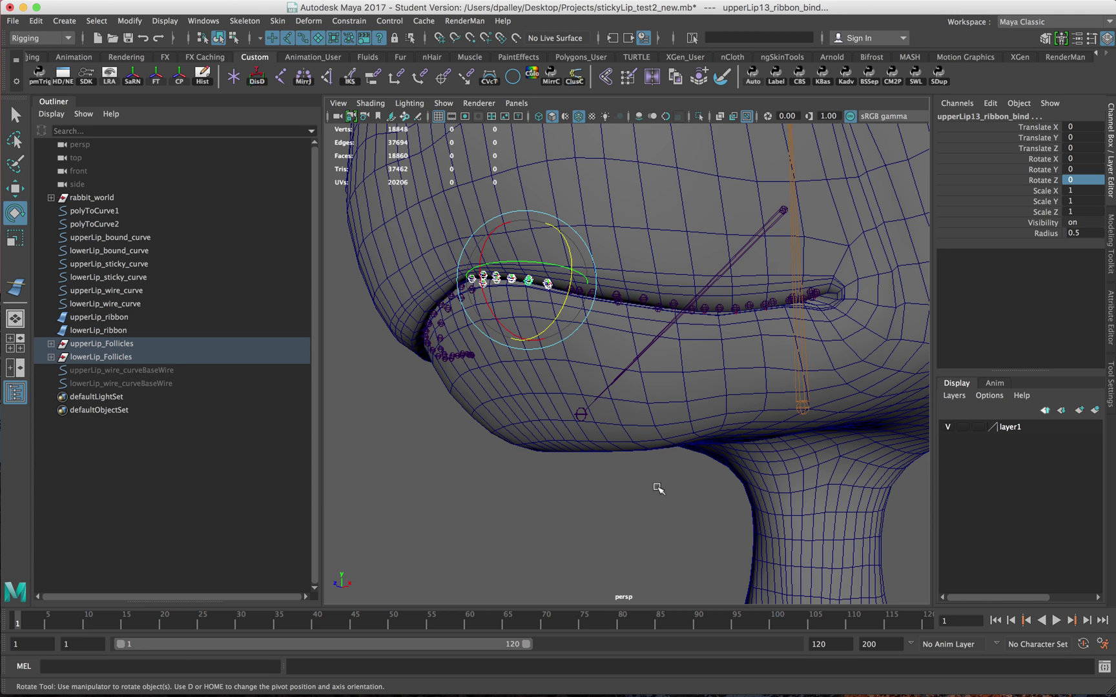
{"action": "left_click", "coordinate": [715, 486]}
{"action": "left_click_drag", "start_coordinate": [638, 518], "coordinate": [592, 497], "text": "alt"}
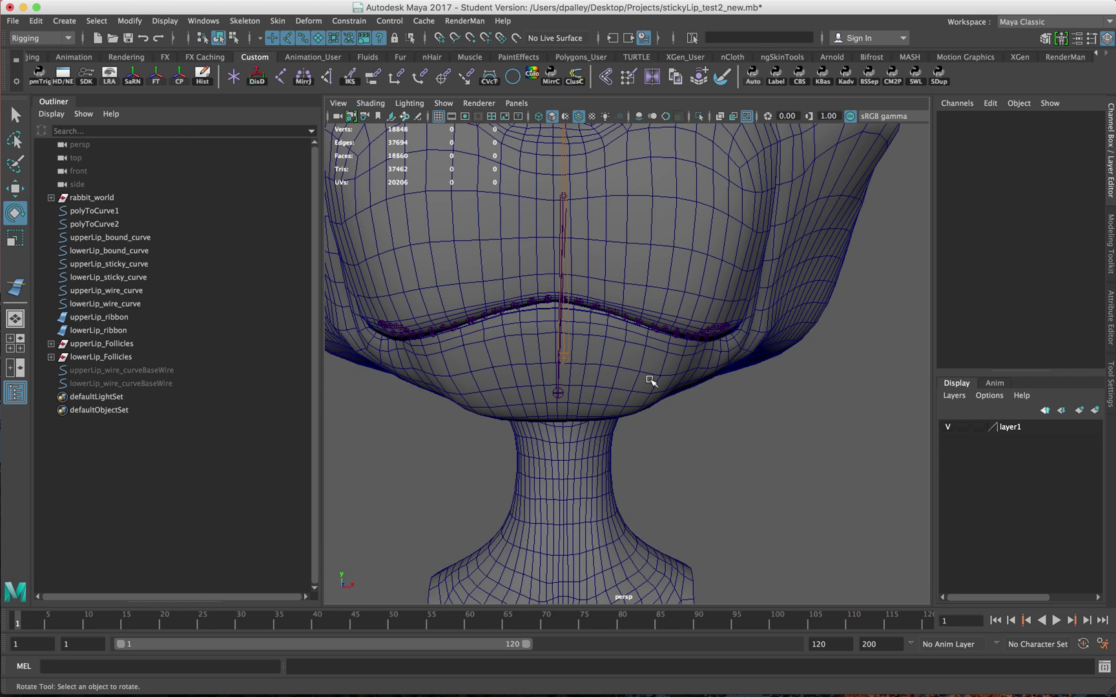
{"action": "left_click_drag", "start_coordinate": [764, 472], "coordinate": [509, 390], "text": "alt"}
{"action": "left_click_drag", "start_coordinate": [607, 468], "coordinate": [691, 460], "text": "alt"}
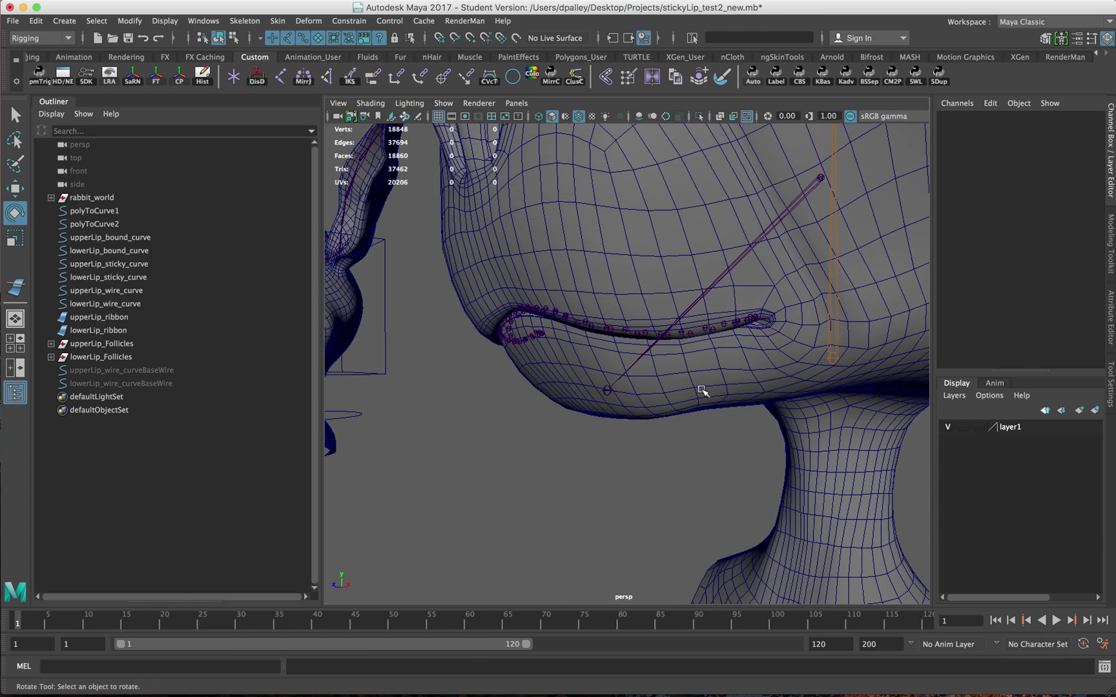